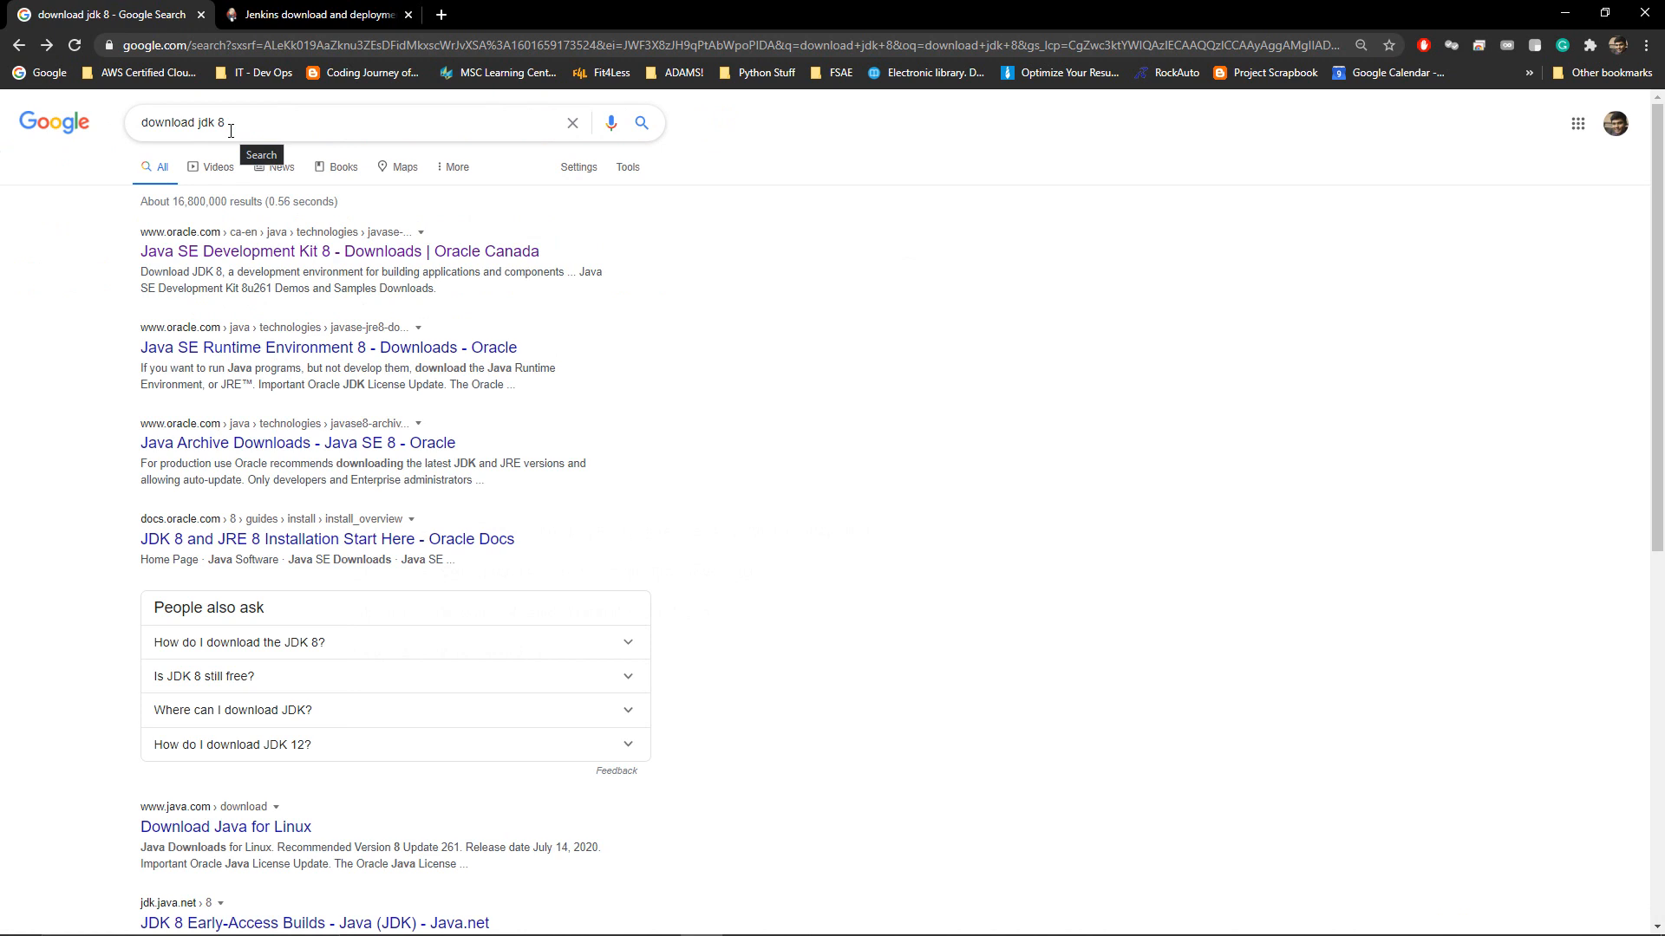
Request jdk-8u261-windows-x64.exe from Oracle's JDK 8 downloads page, accepting the license agreement
click(234, 257)
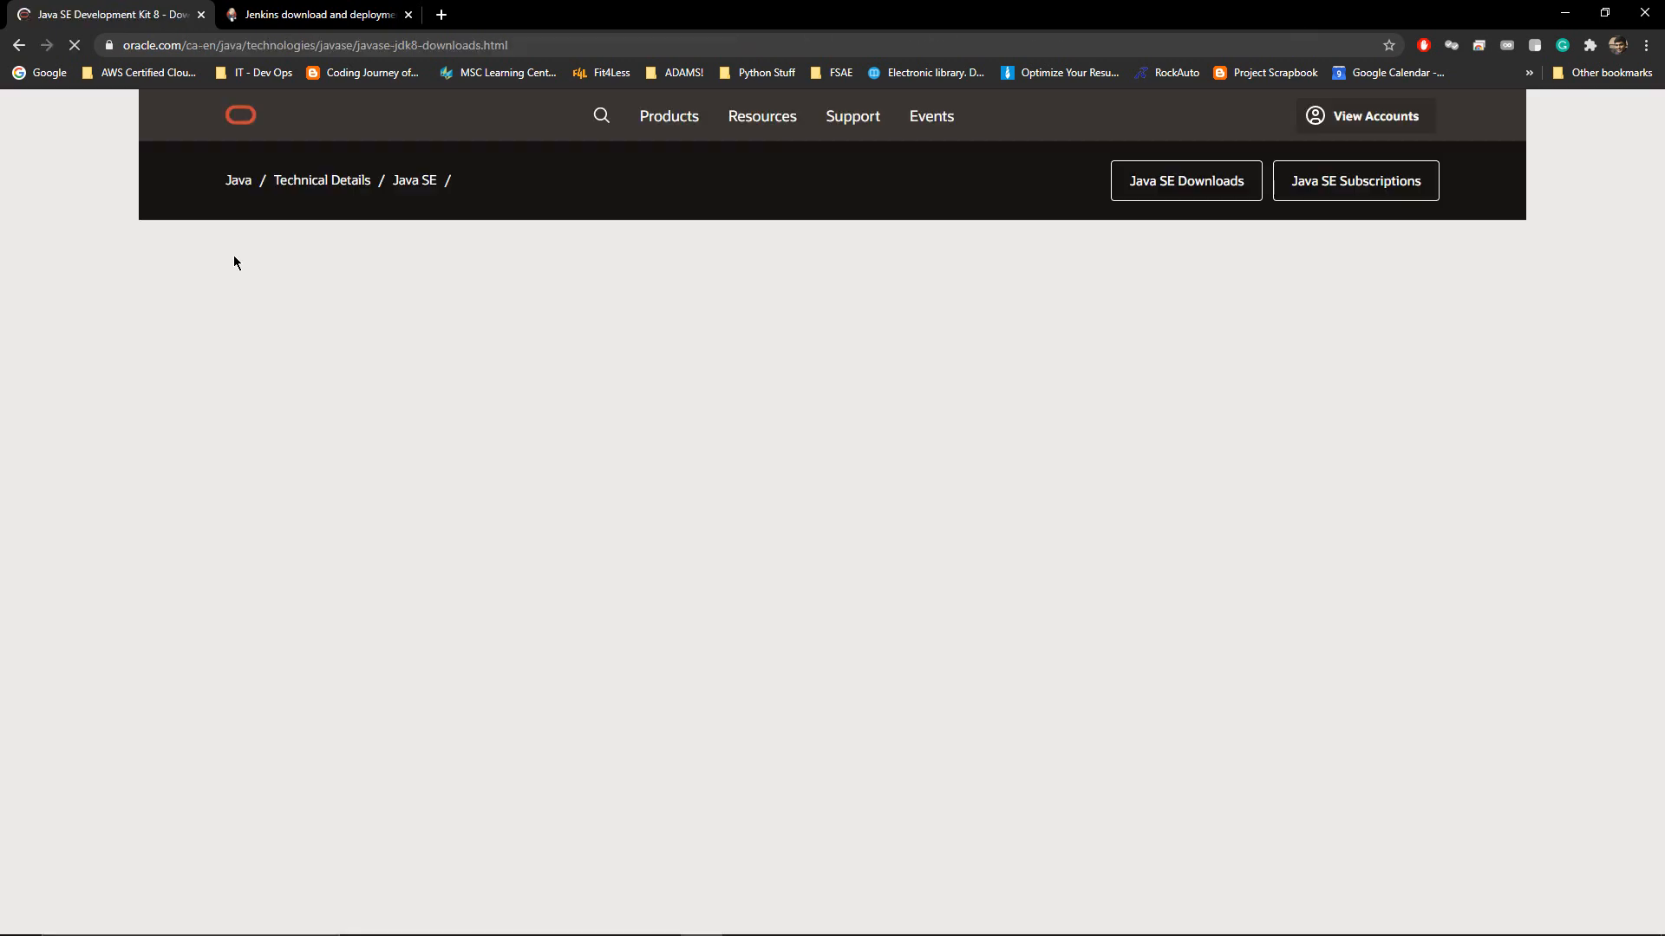
scroll(253, 669, down, 15)
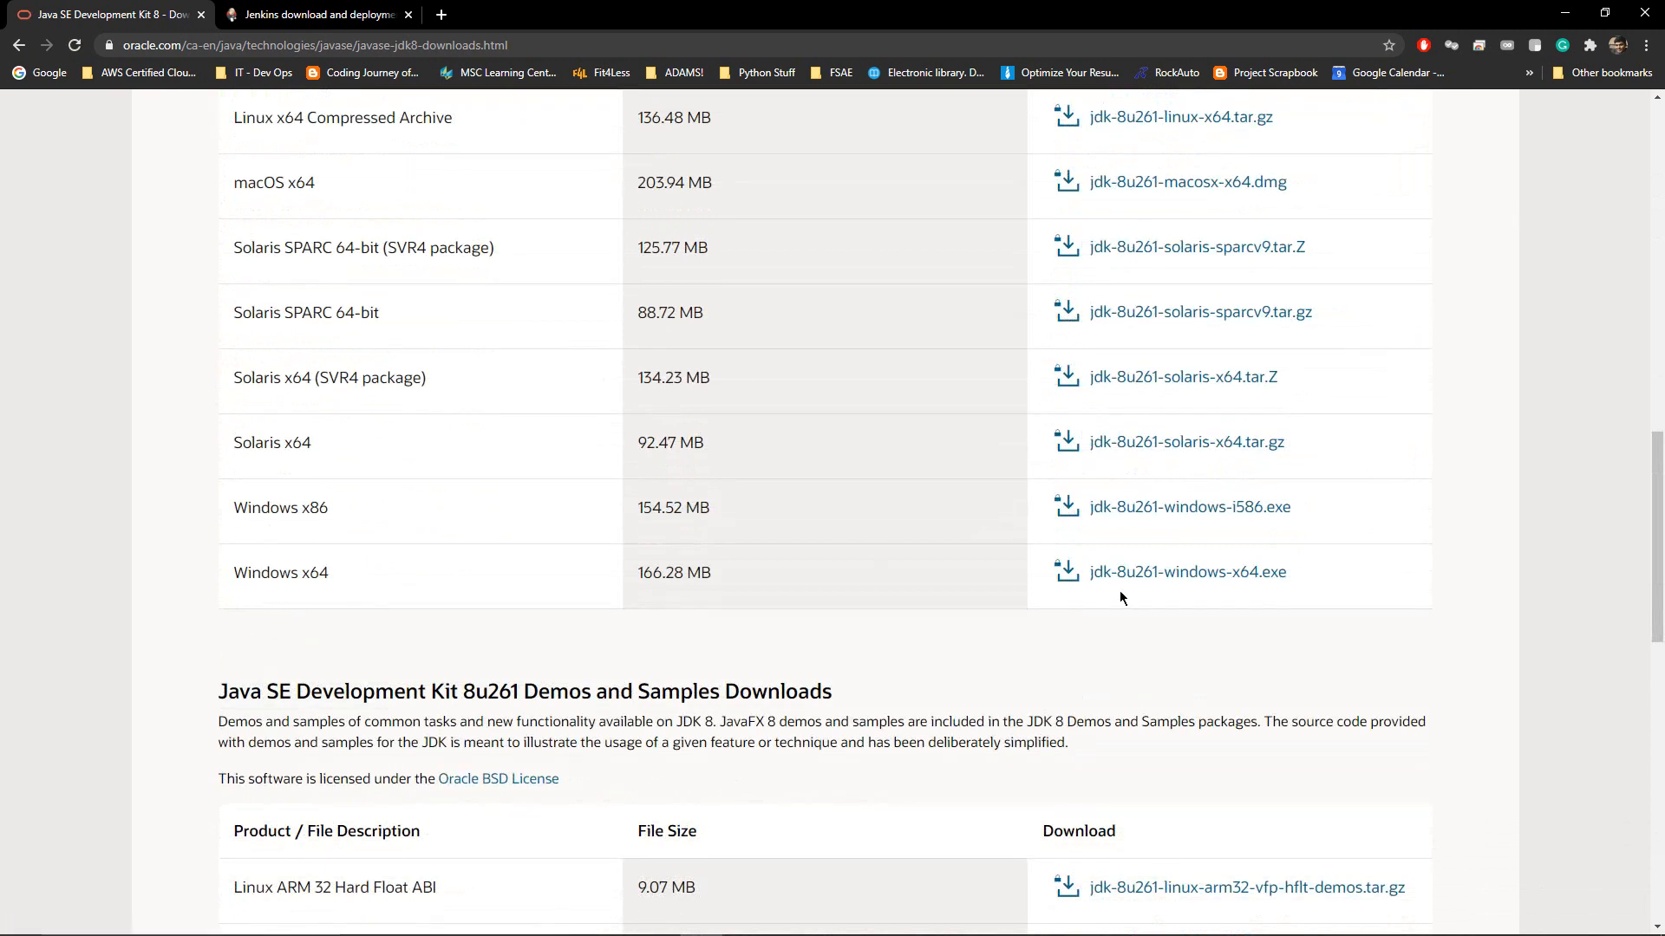
click(1177, 576)
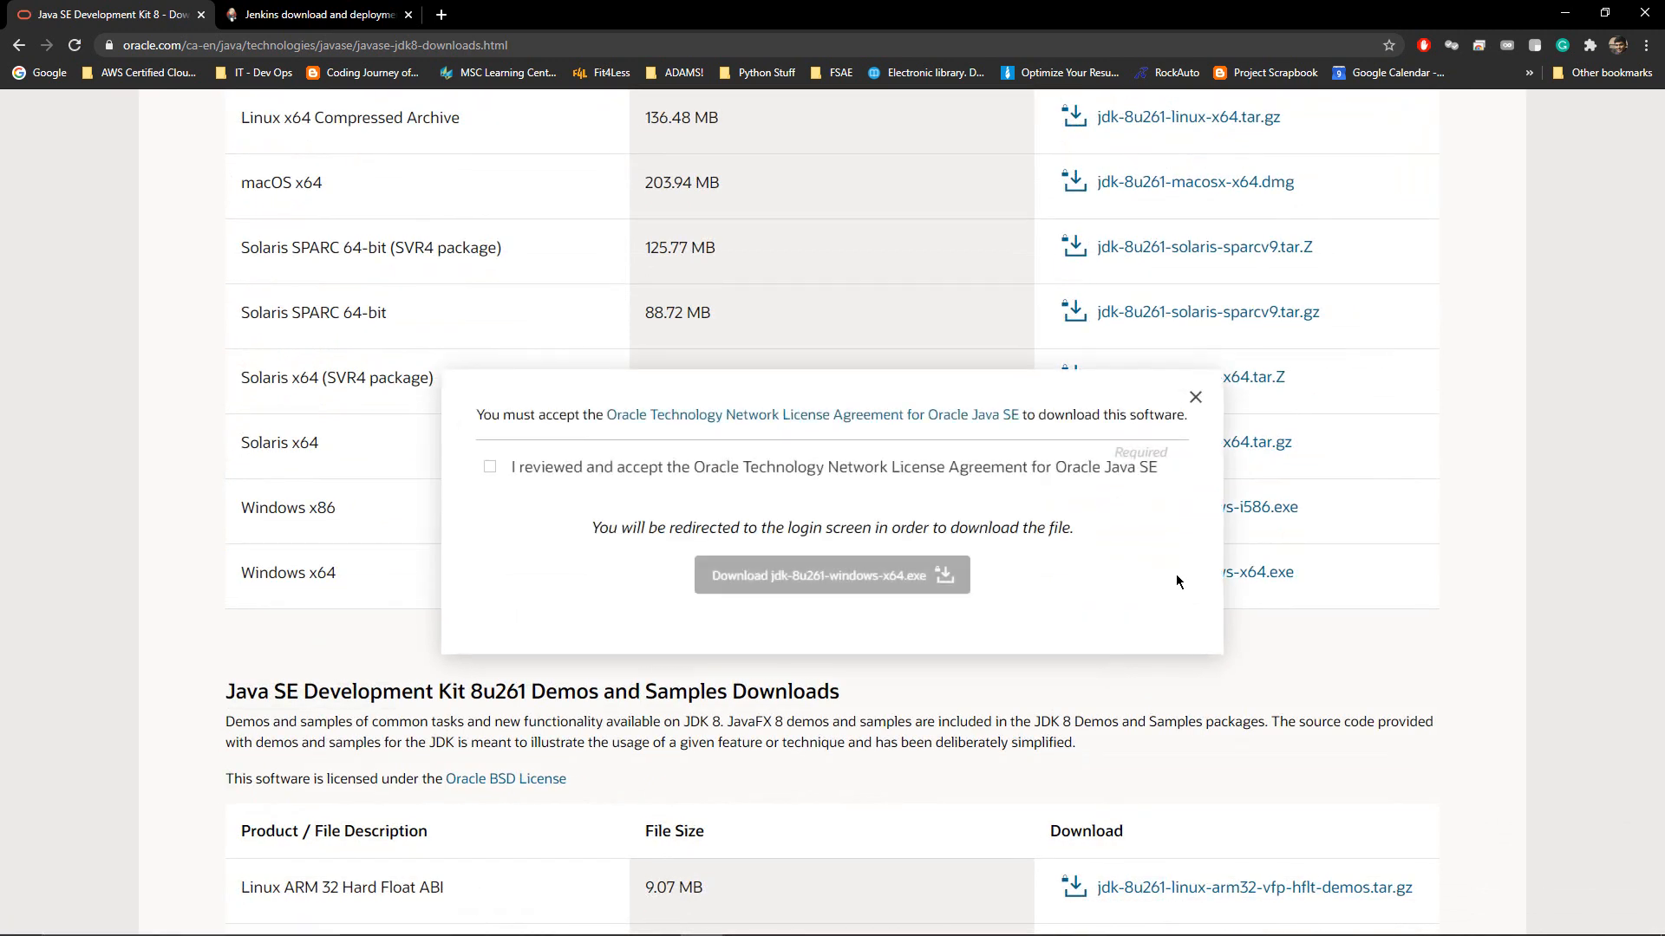
click(489, 469)
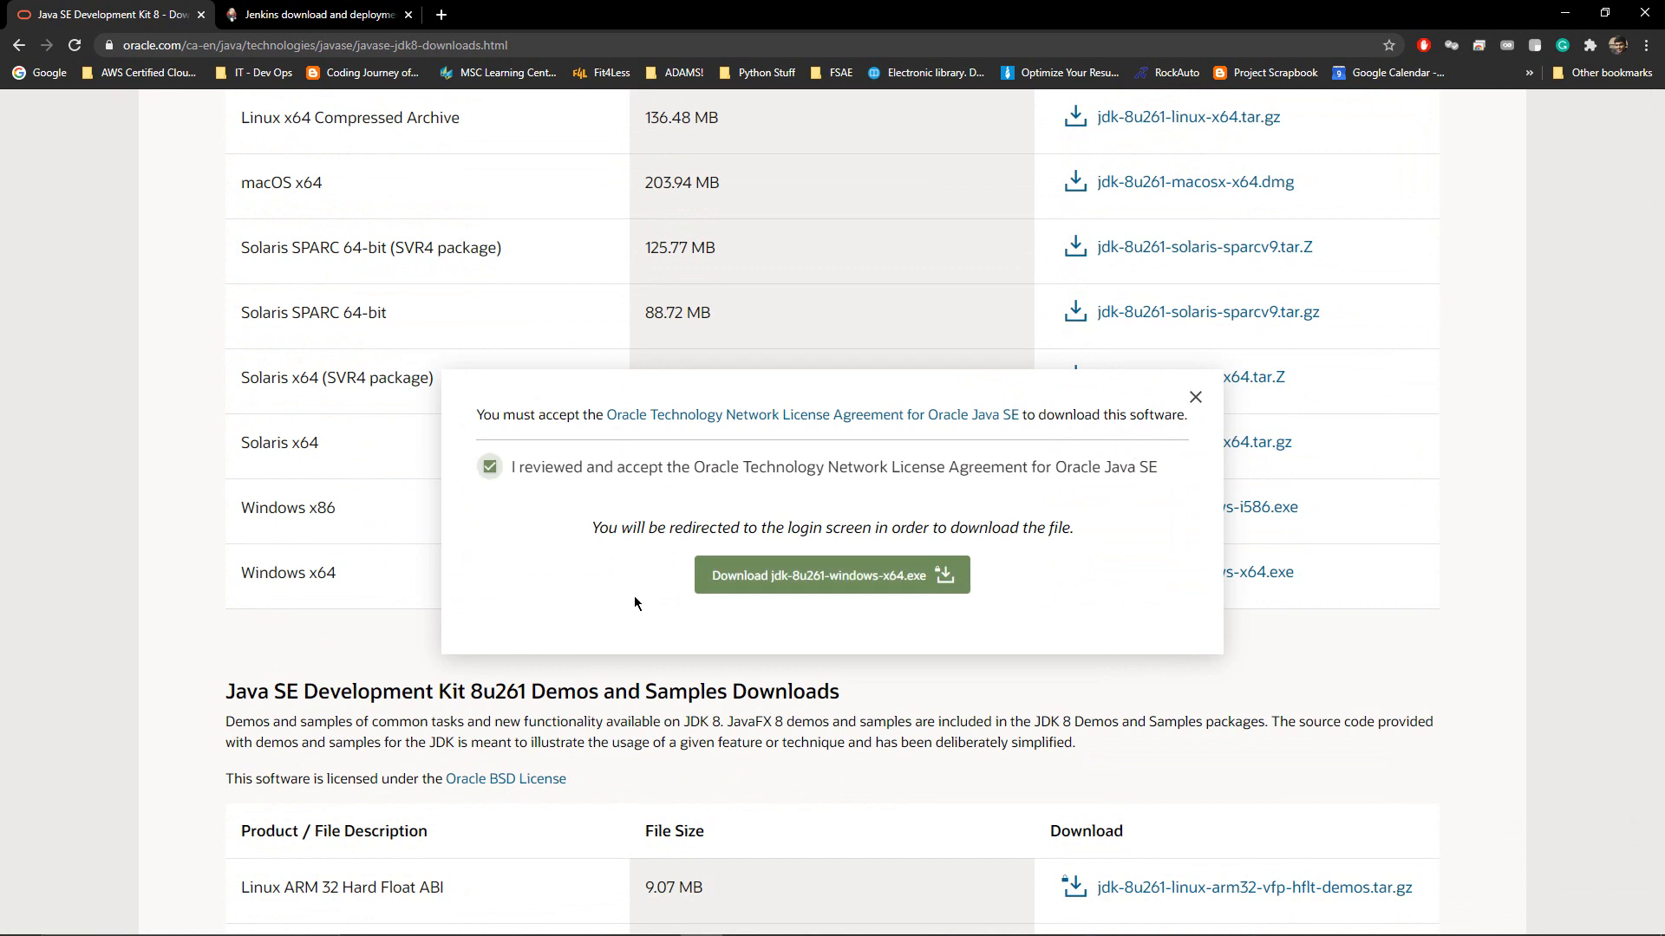
click(757, 568)
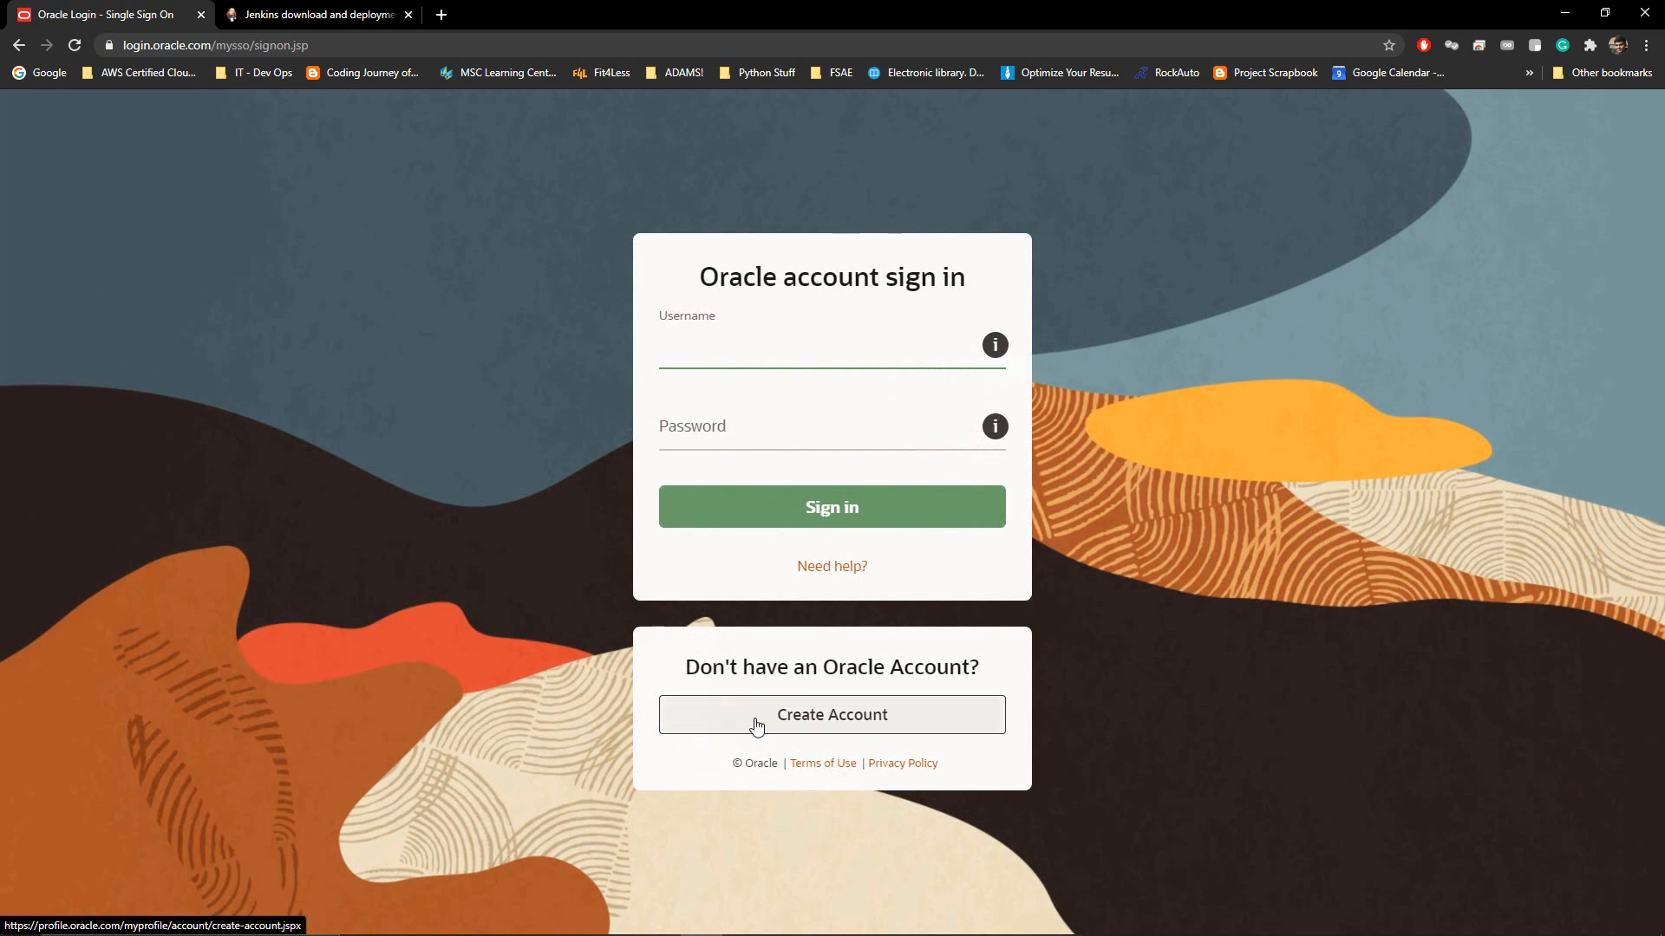
Sign in to Oracle with the saved login and save the JDK installer to the Desktop
click(661, 352)
click(684, 401)
click(699, 524)
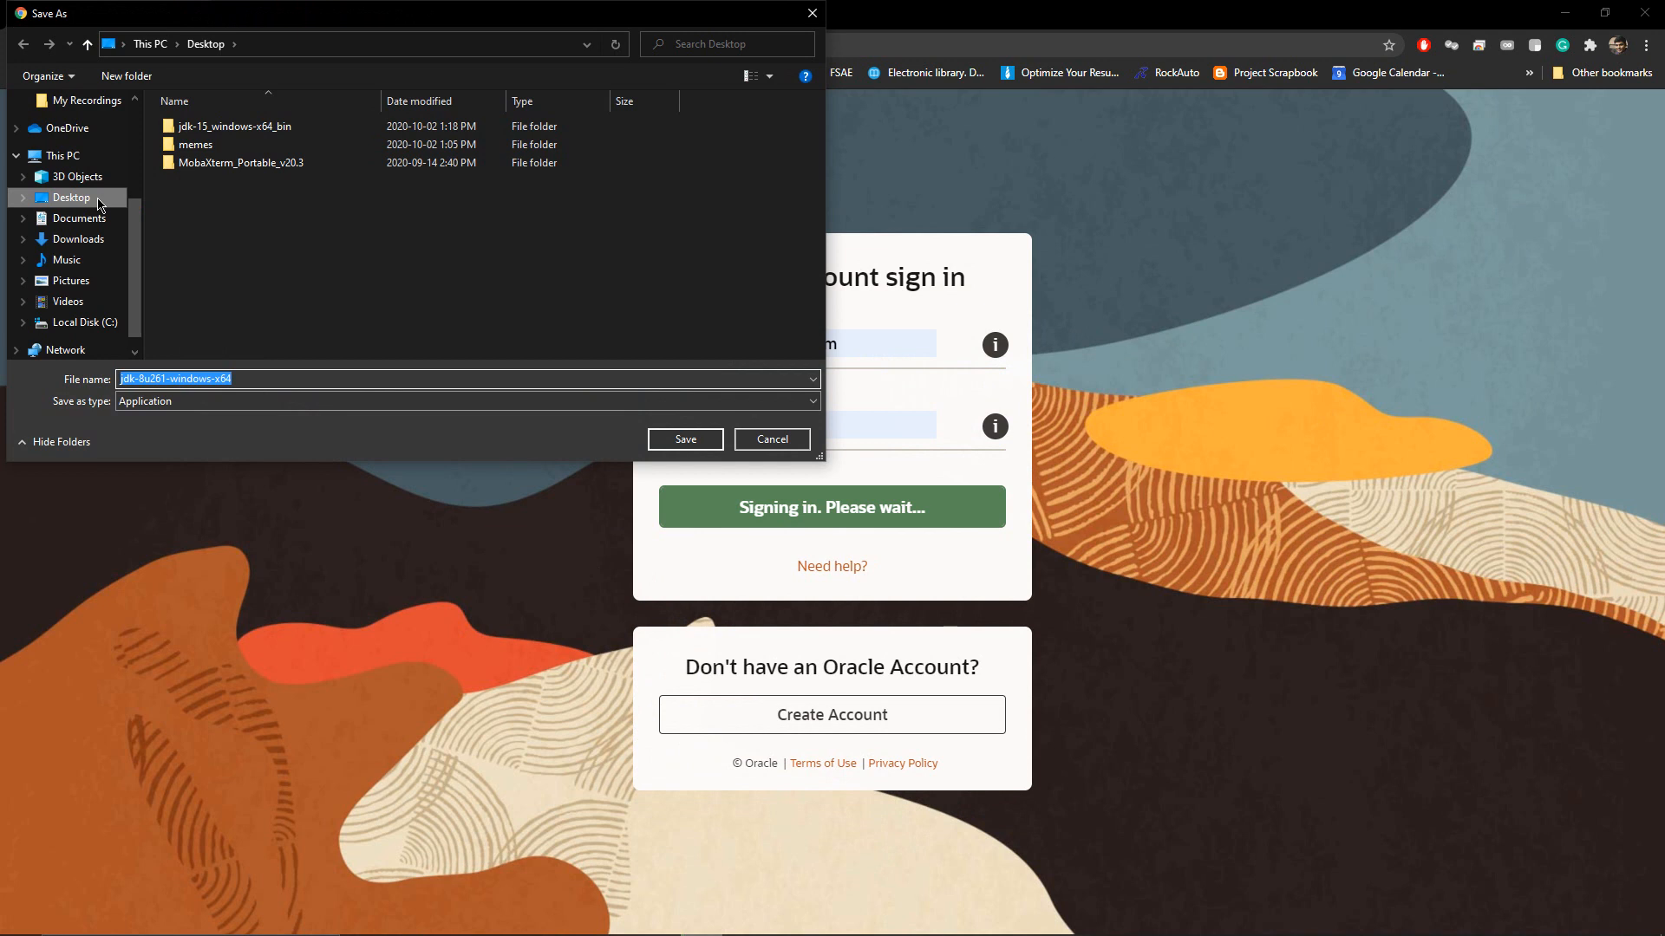
click(684, 439)
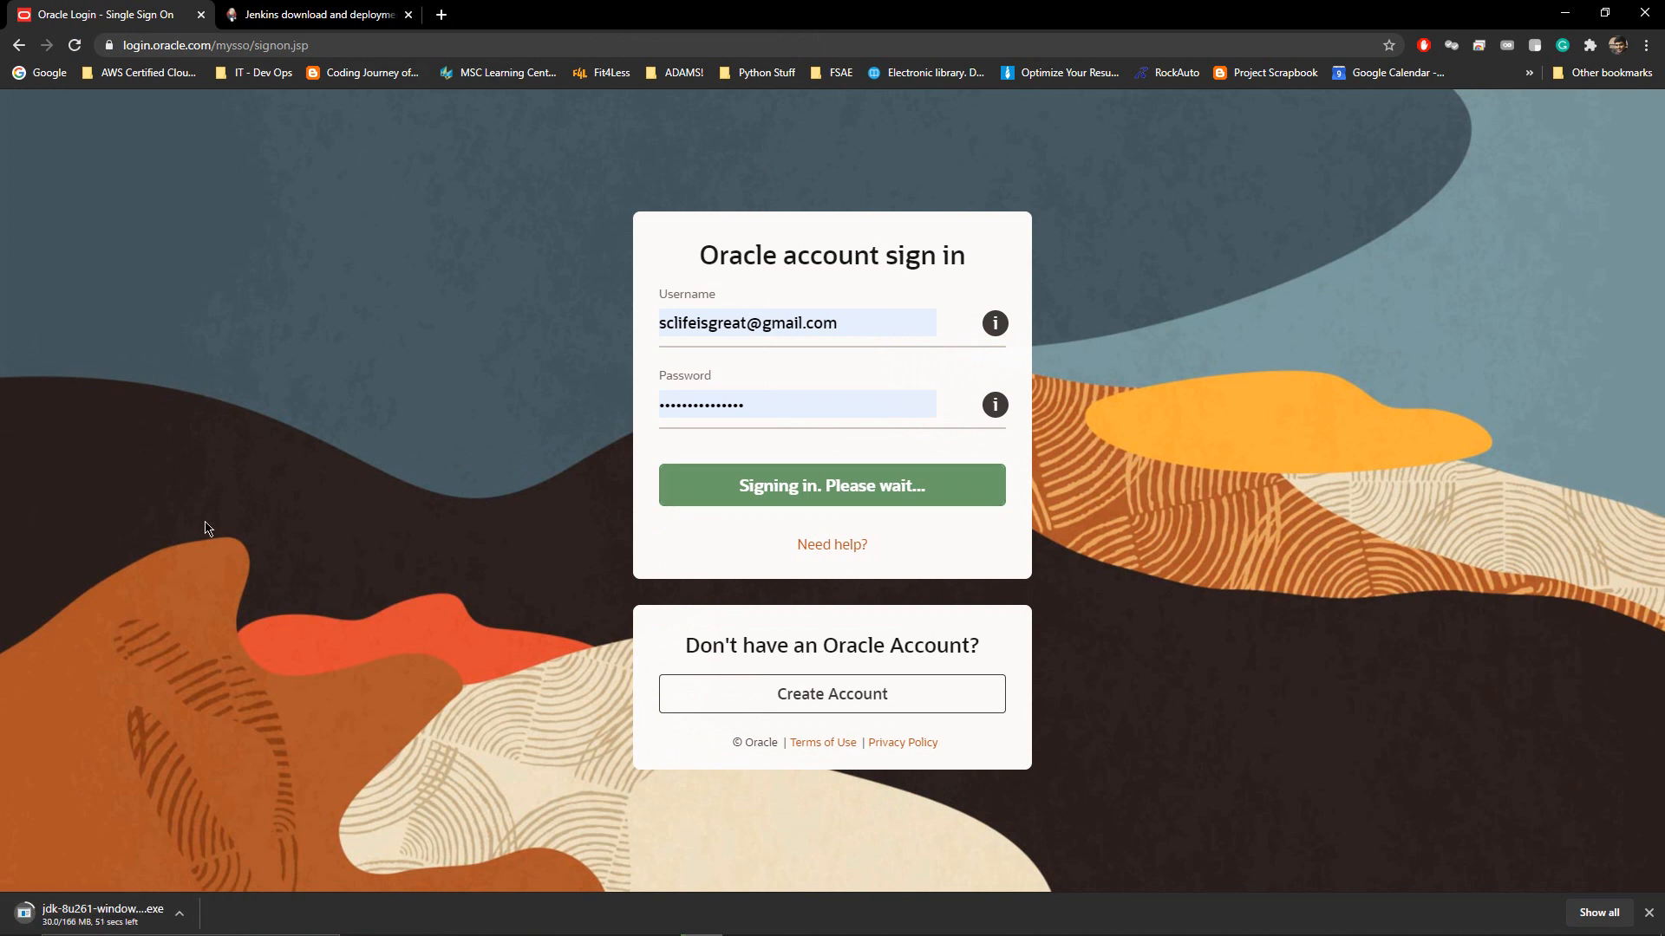
key(ctrl+Tab)
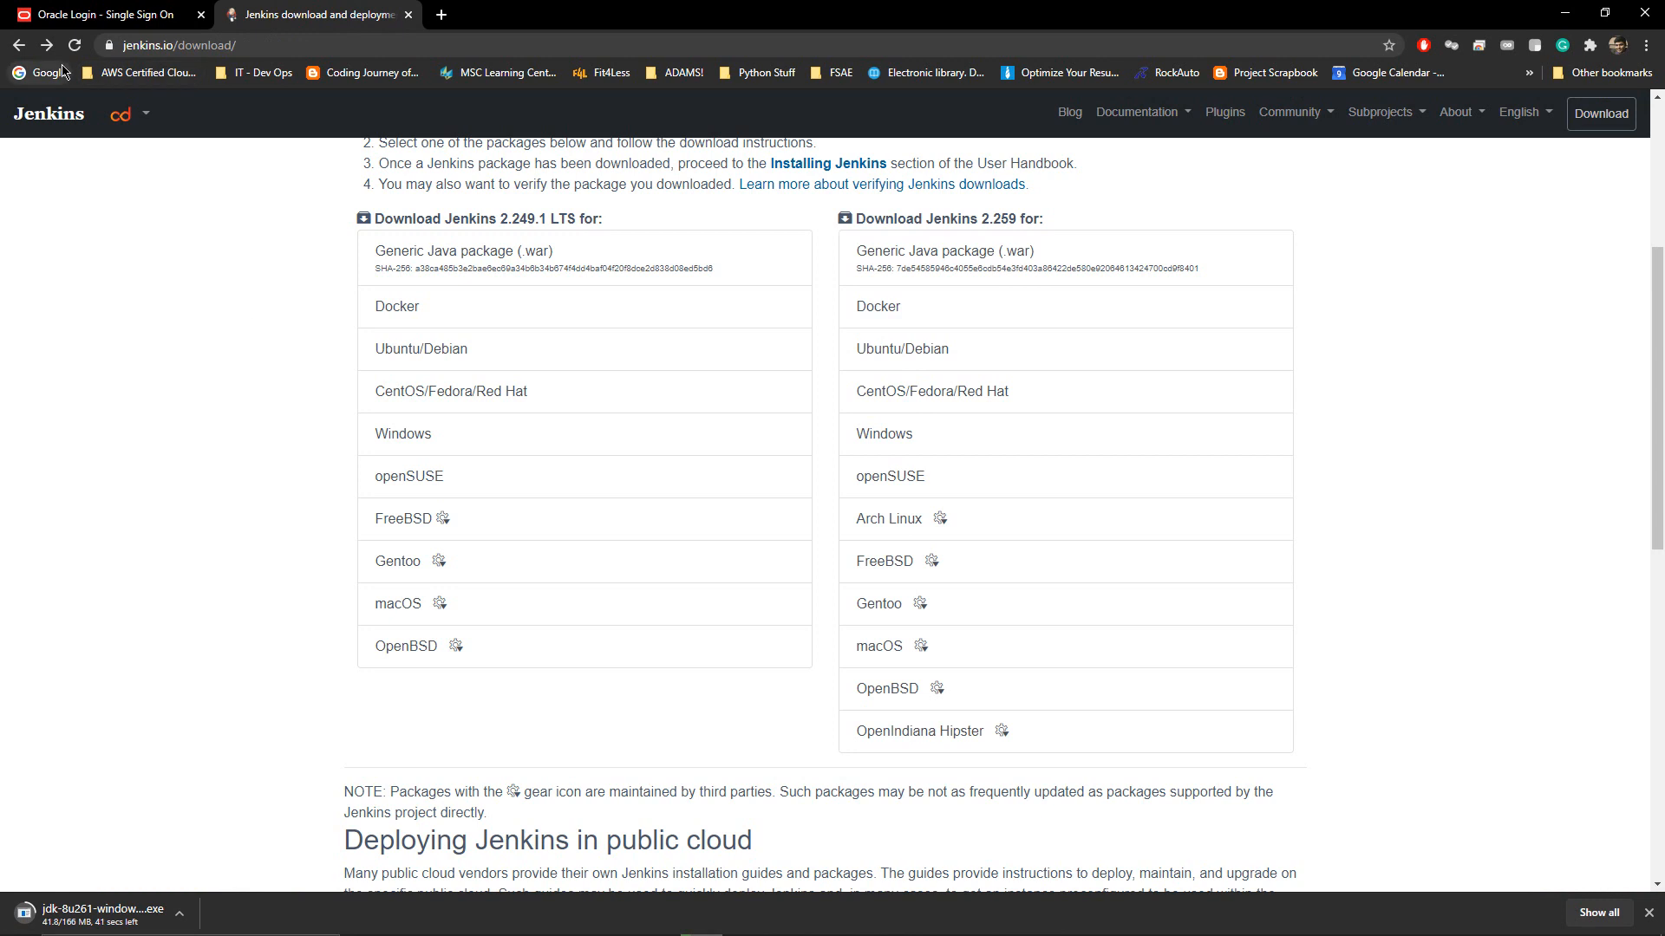
Search Google for 'download jenkins' in a new tab
click(162, 5)
click(302, 6)
right_click(57, 81)
click(87, 88)
text(download jenkins)
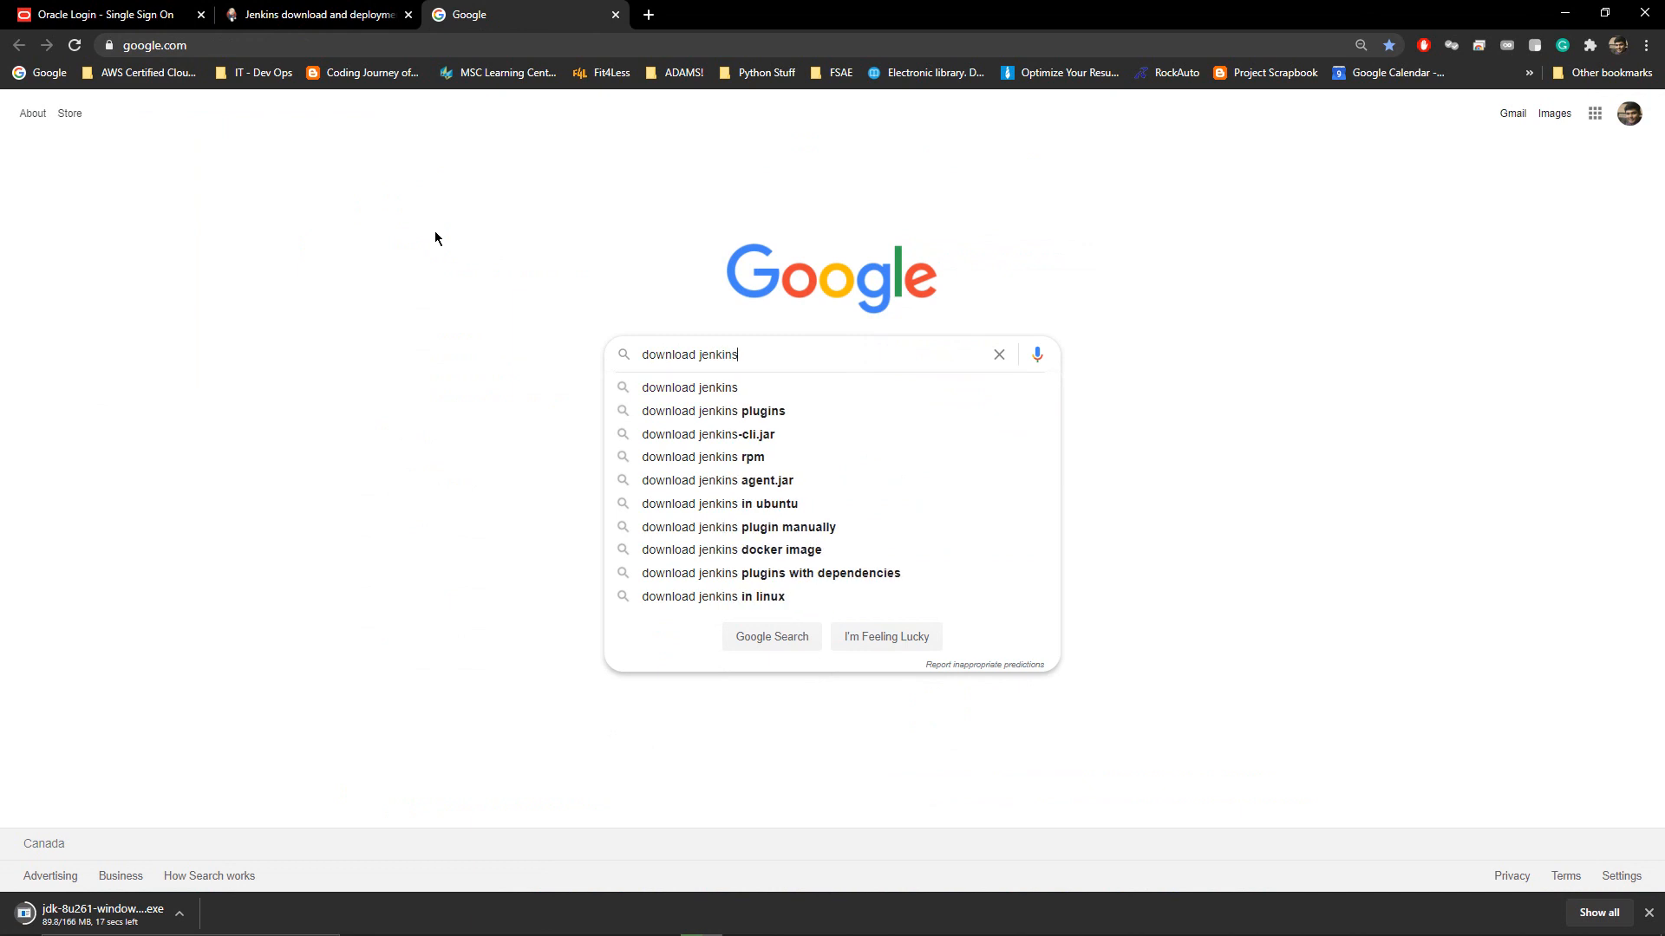
key(Return)
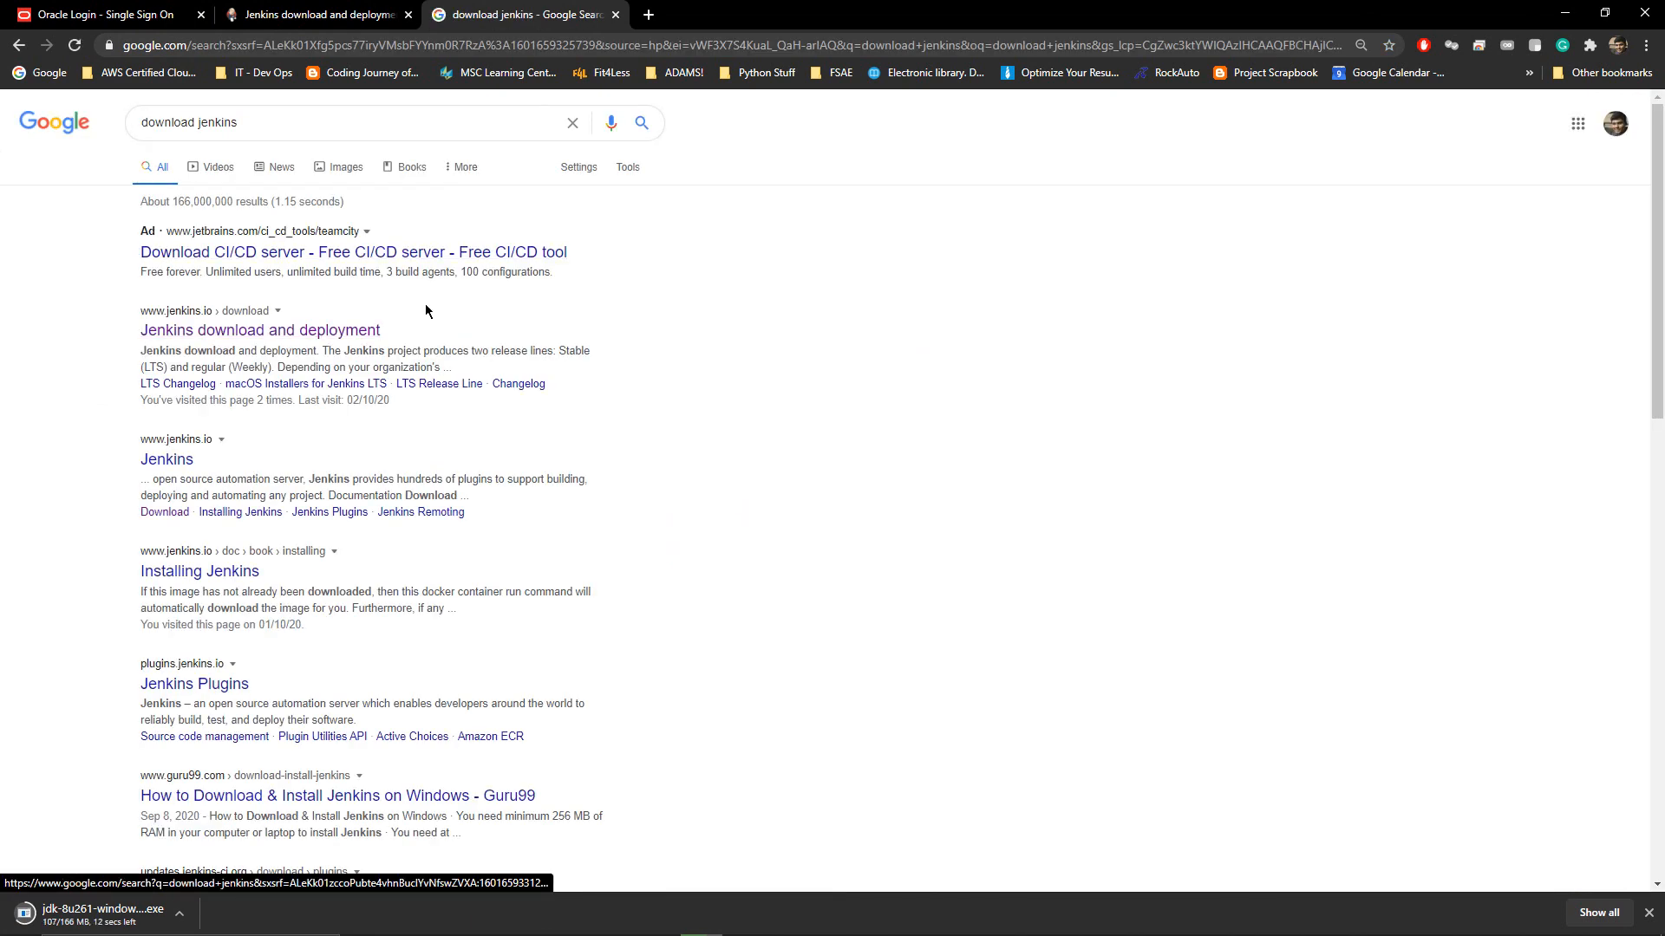
From jenkins.io/download, save the LTS Windows installer jenkins.msi to the Desktop
click(310, 332)
scroll(326, 378, down, 6)
click(398, 323)
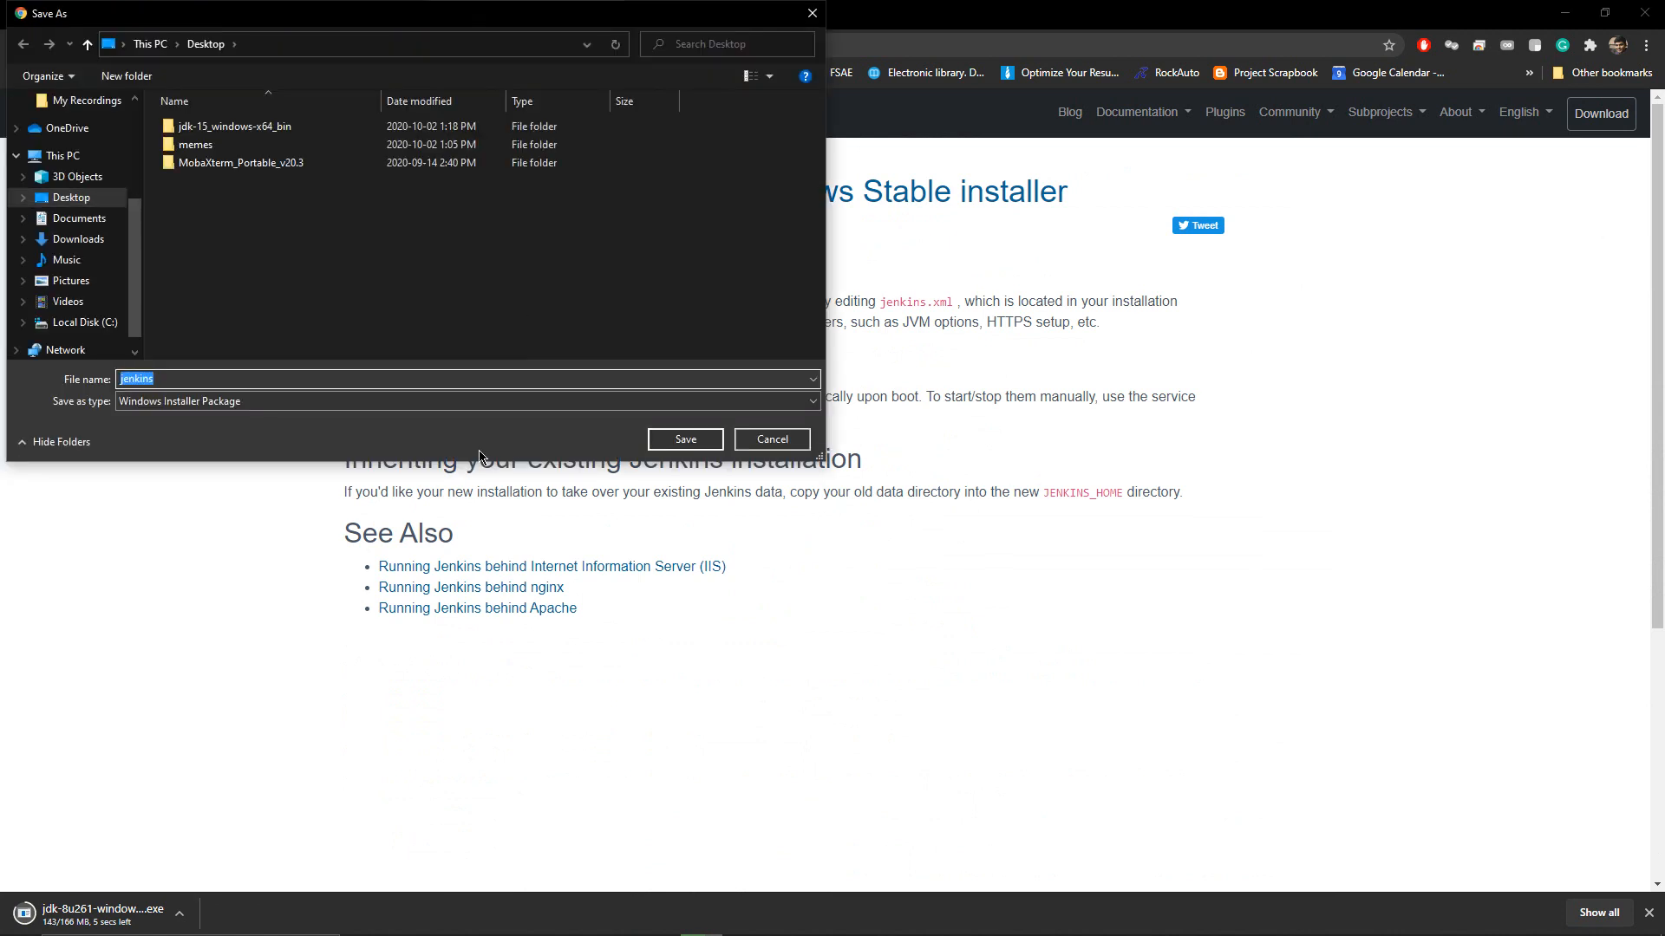
click(685, 440)
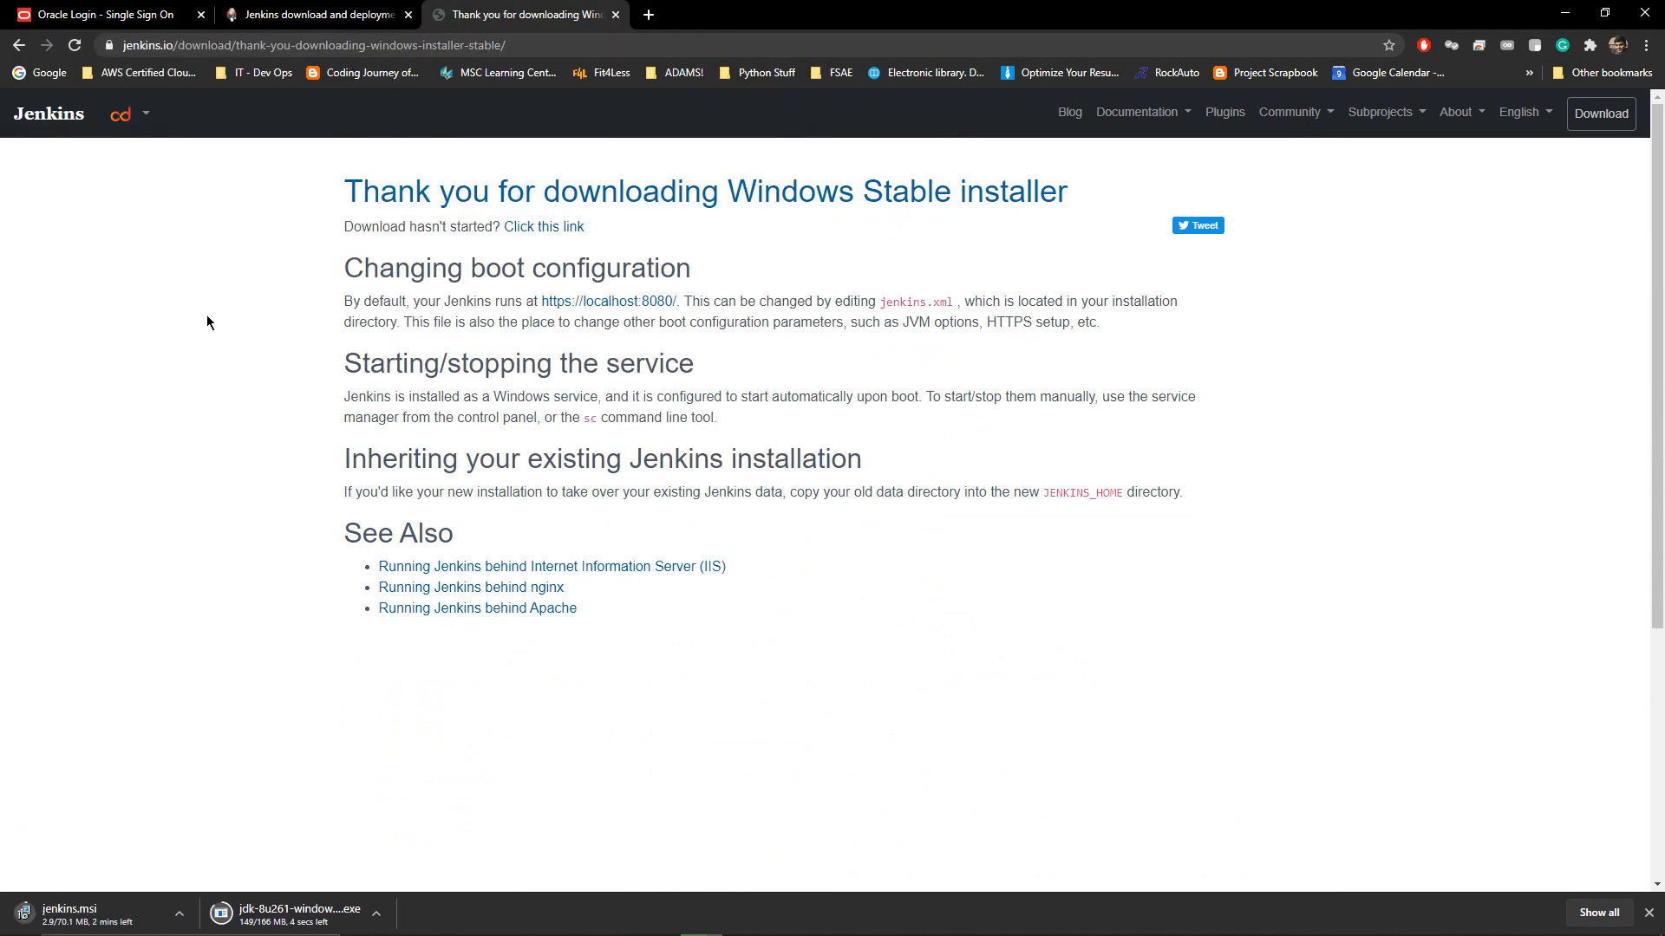
click(322, 15)
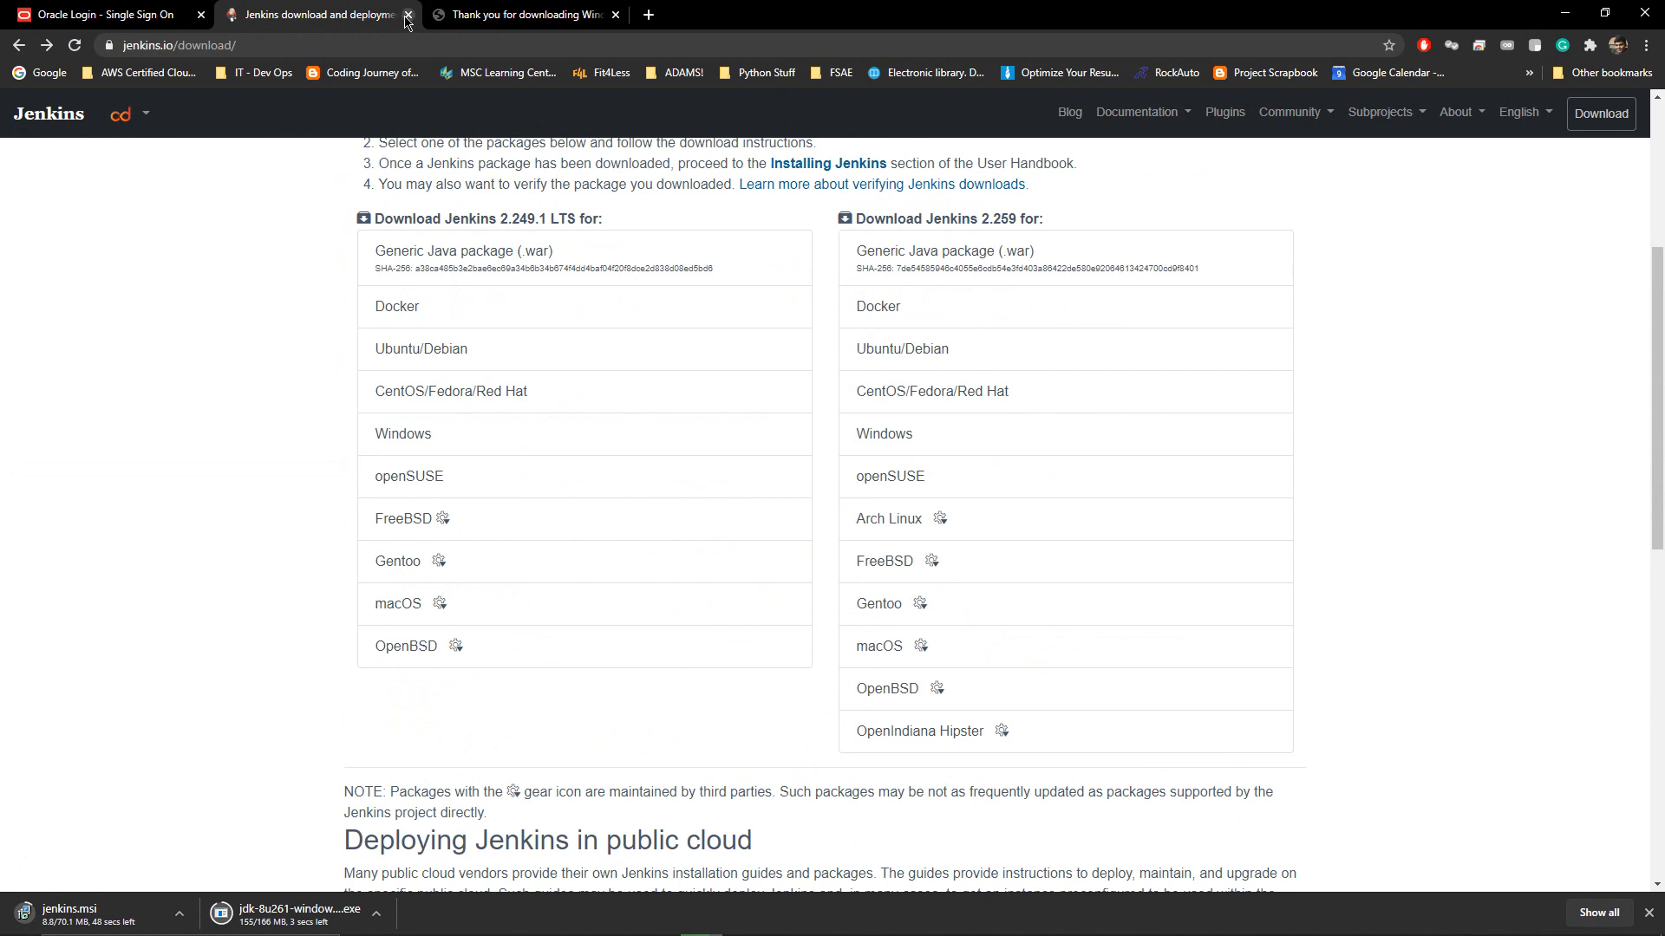
Close the extra Jenkins tab, minimize Chrome, and launch the jdk-8u261 installer from the desktop
click(407, 14)
click(130, 15)
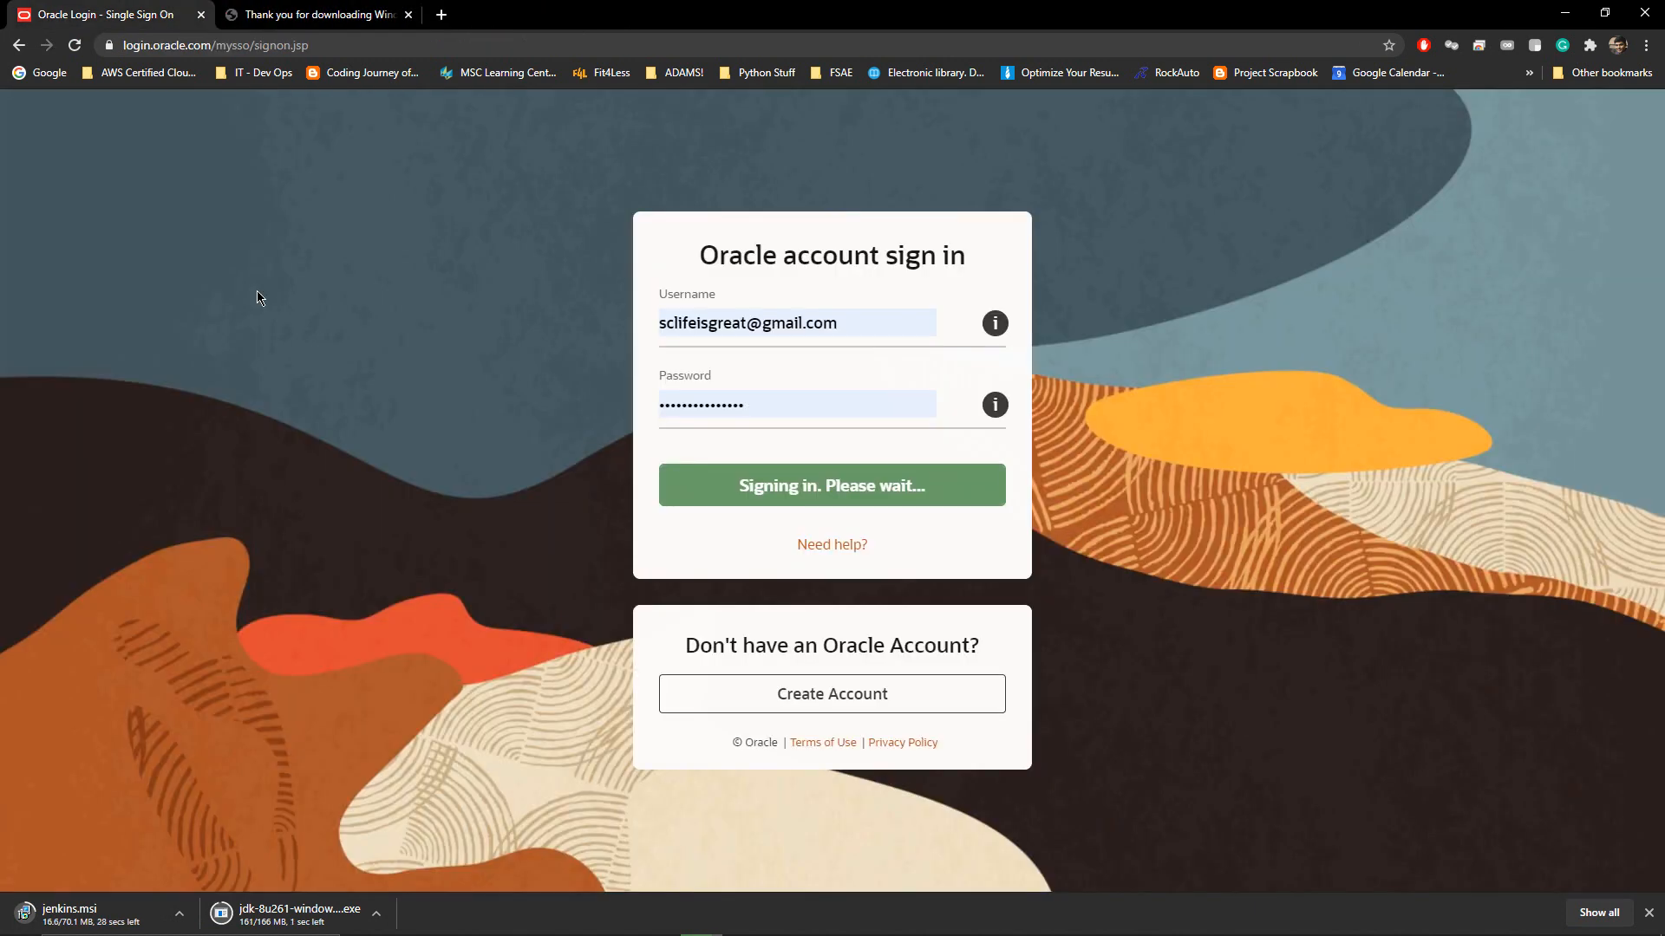
right_click(272, 904)
click(338, 858)
click(1565, 12)
double_click(20, 274)
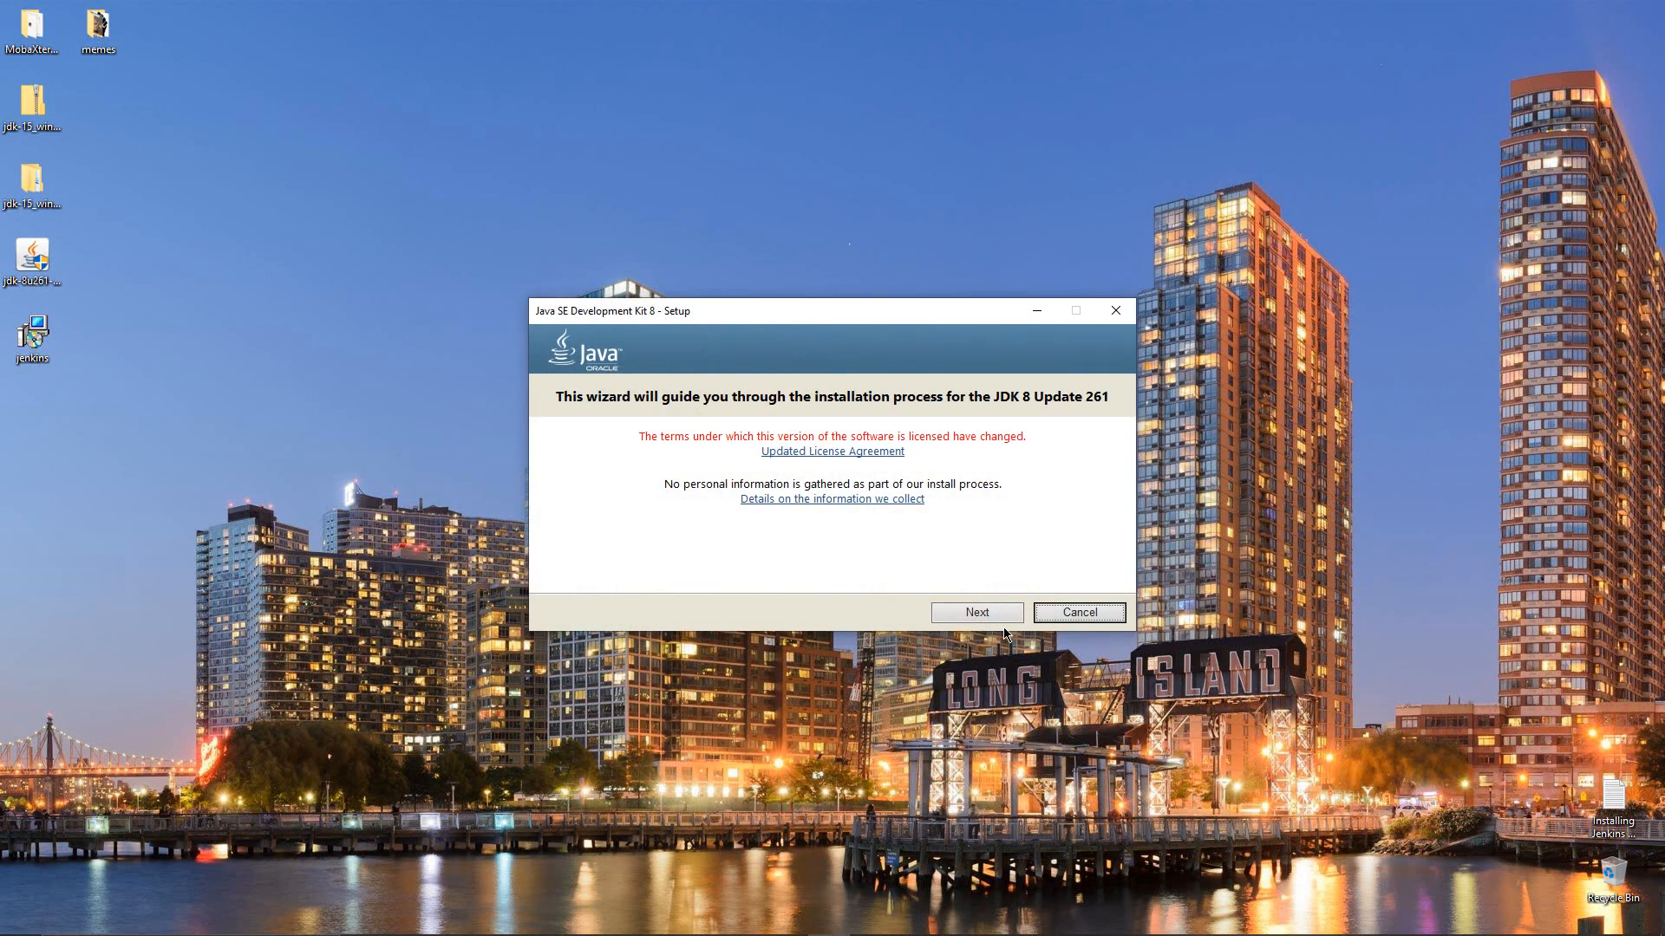
Keep the default JDK features and JRE folder to start installing JDK 8 Update 261
click(1000, 612)
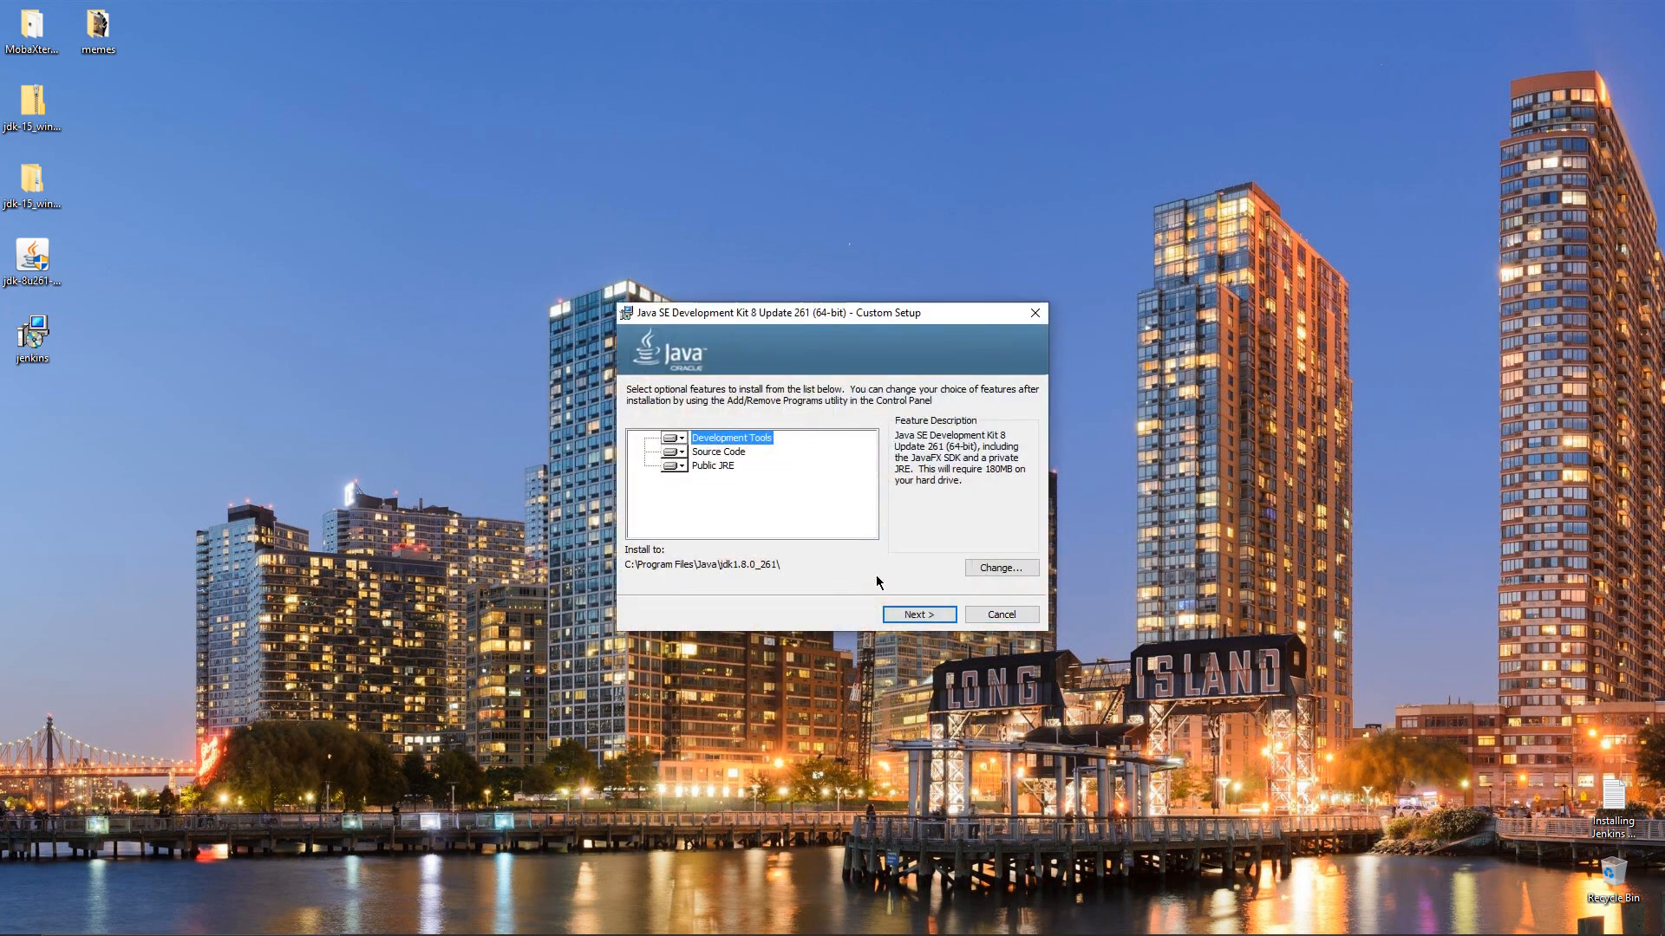
click(907, 617)
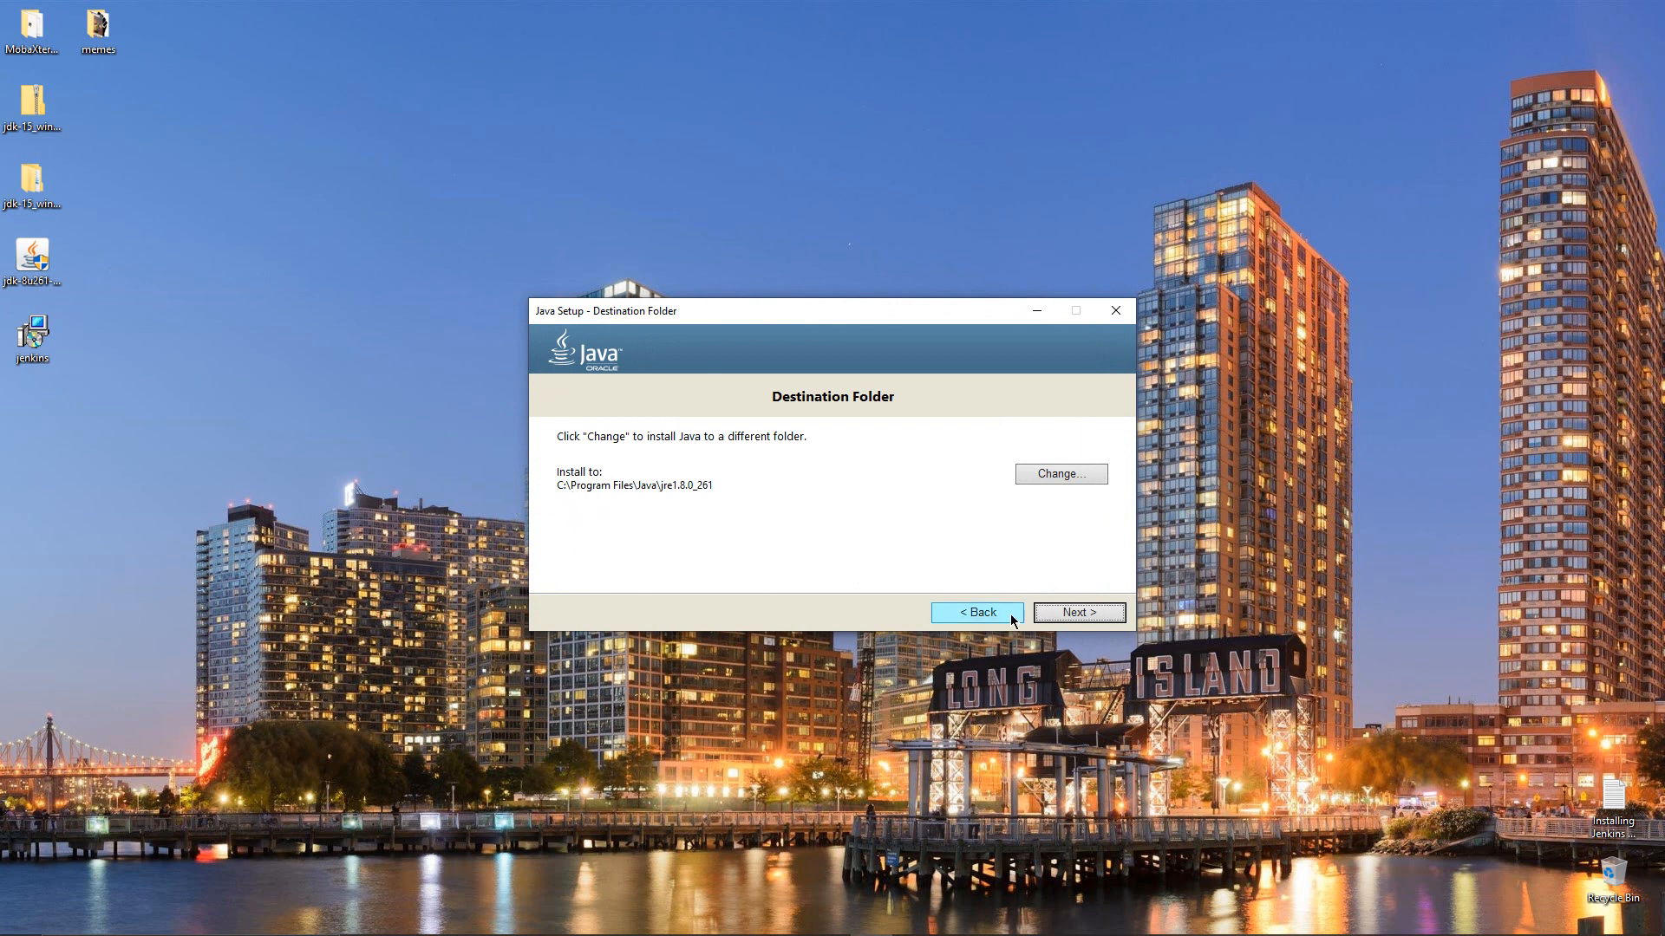
click(1057, 616)
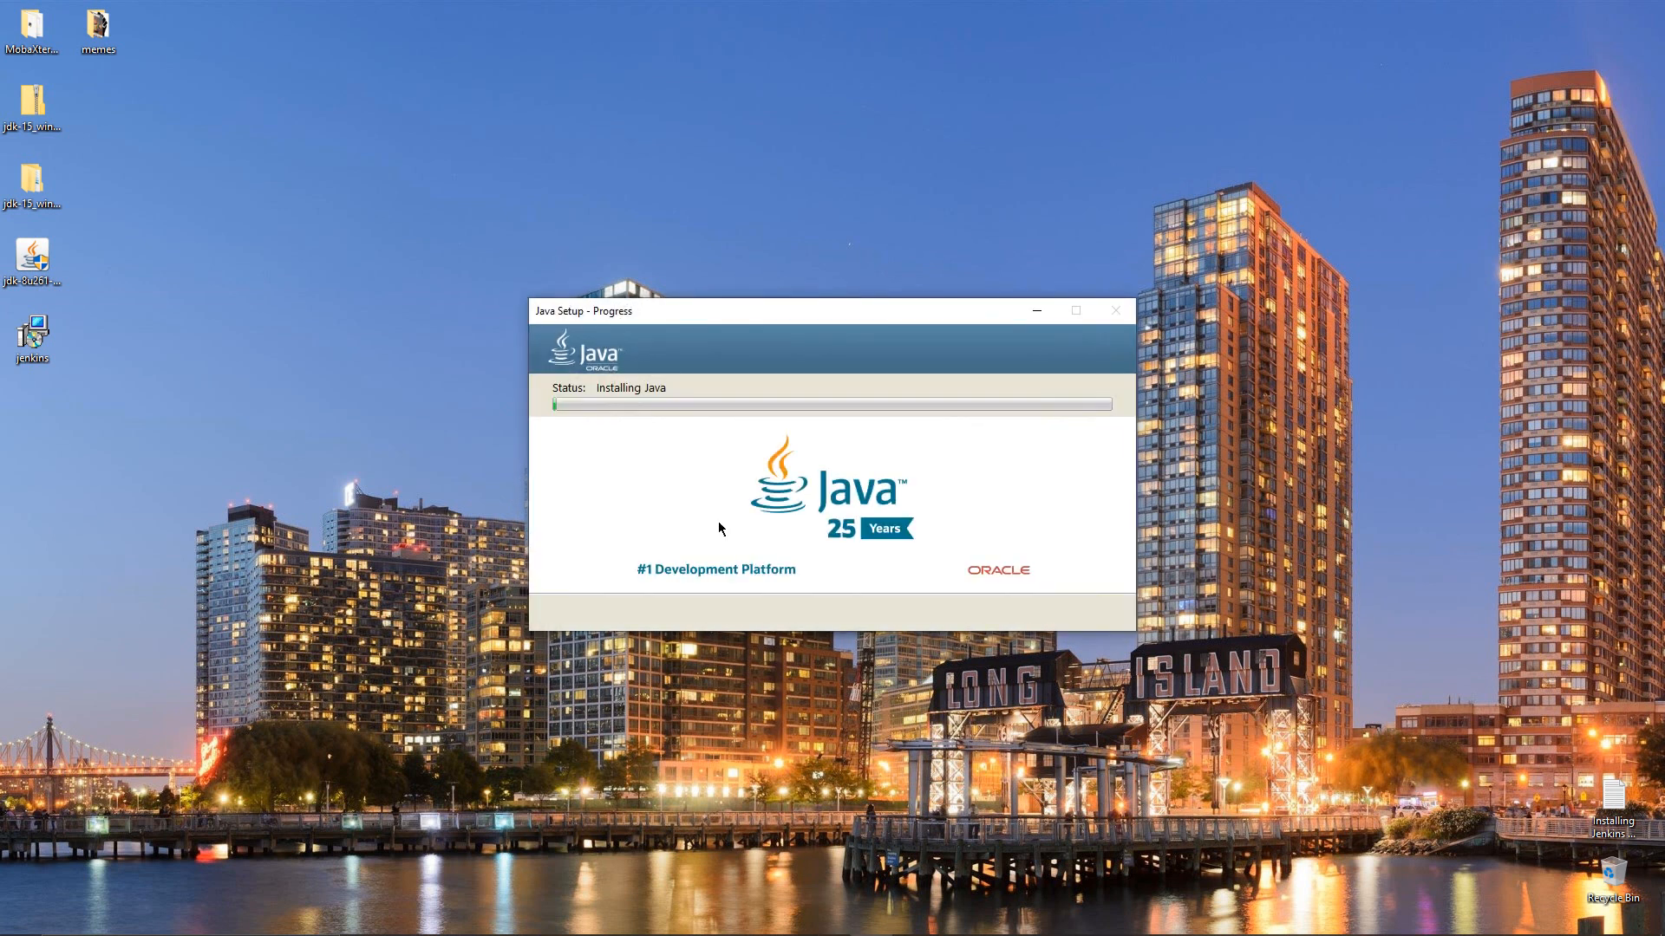
mouse_move(685, 932)
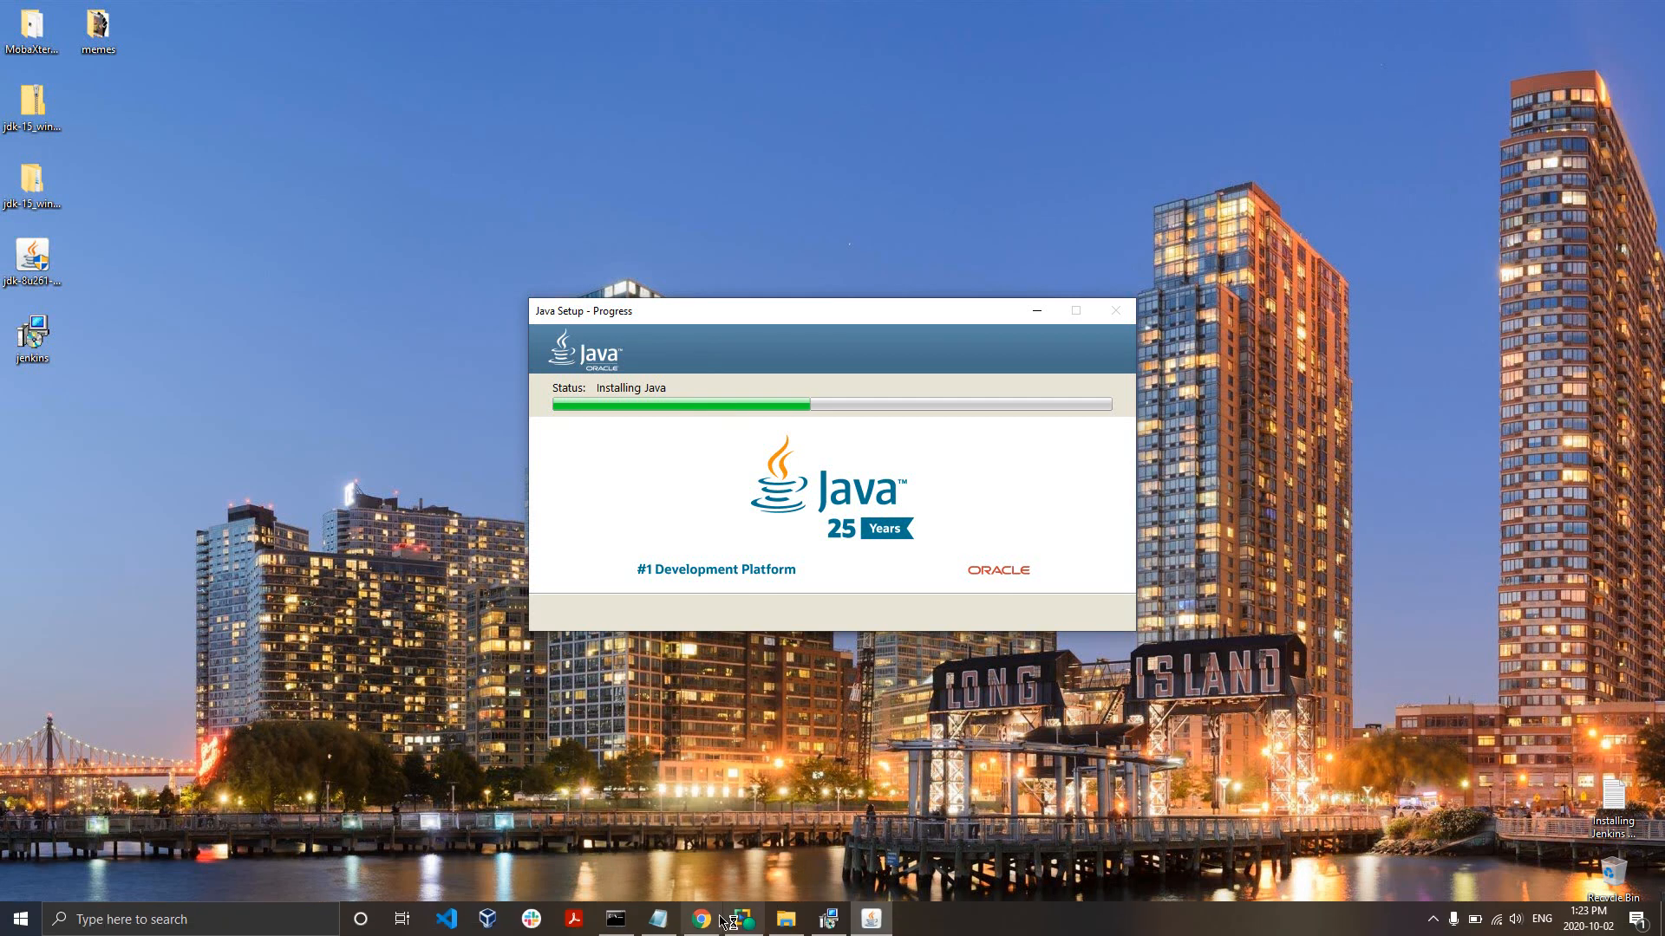
click(659, 919)
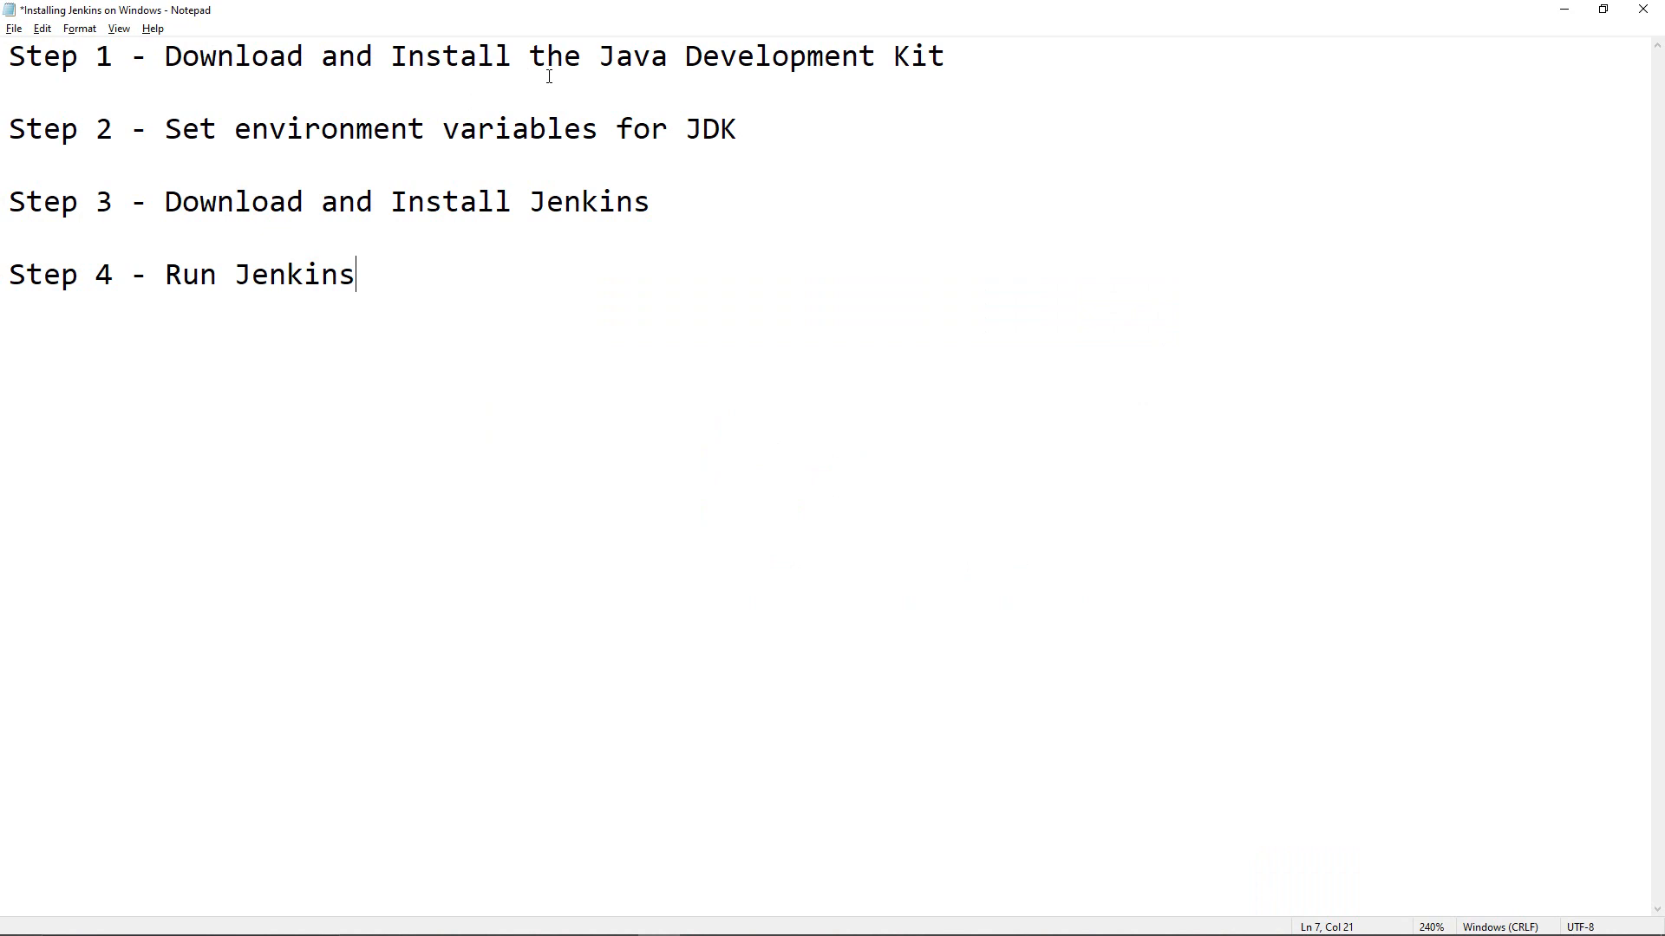
Highlight 'Java Development Kit' in the Notepad step list, then minimize Notepad
drag(612, 58, 910, 72)
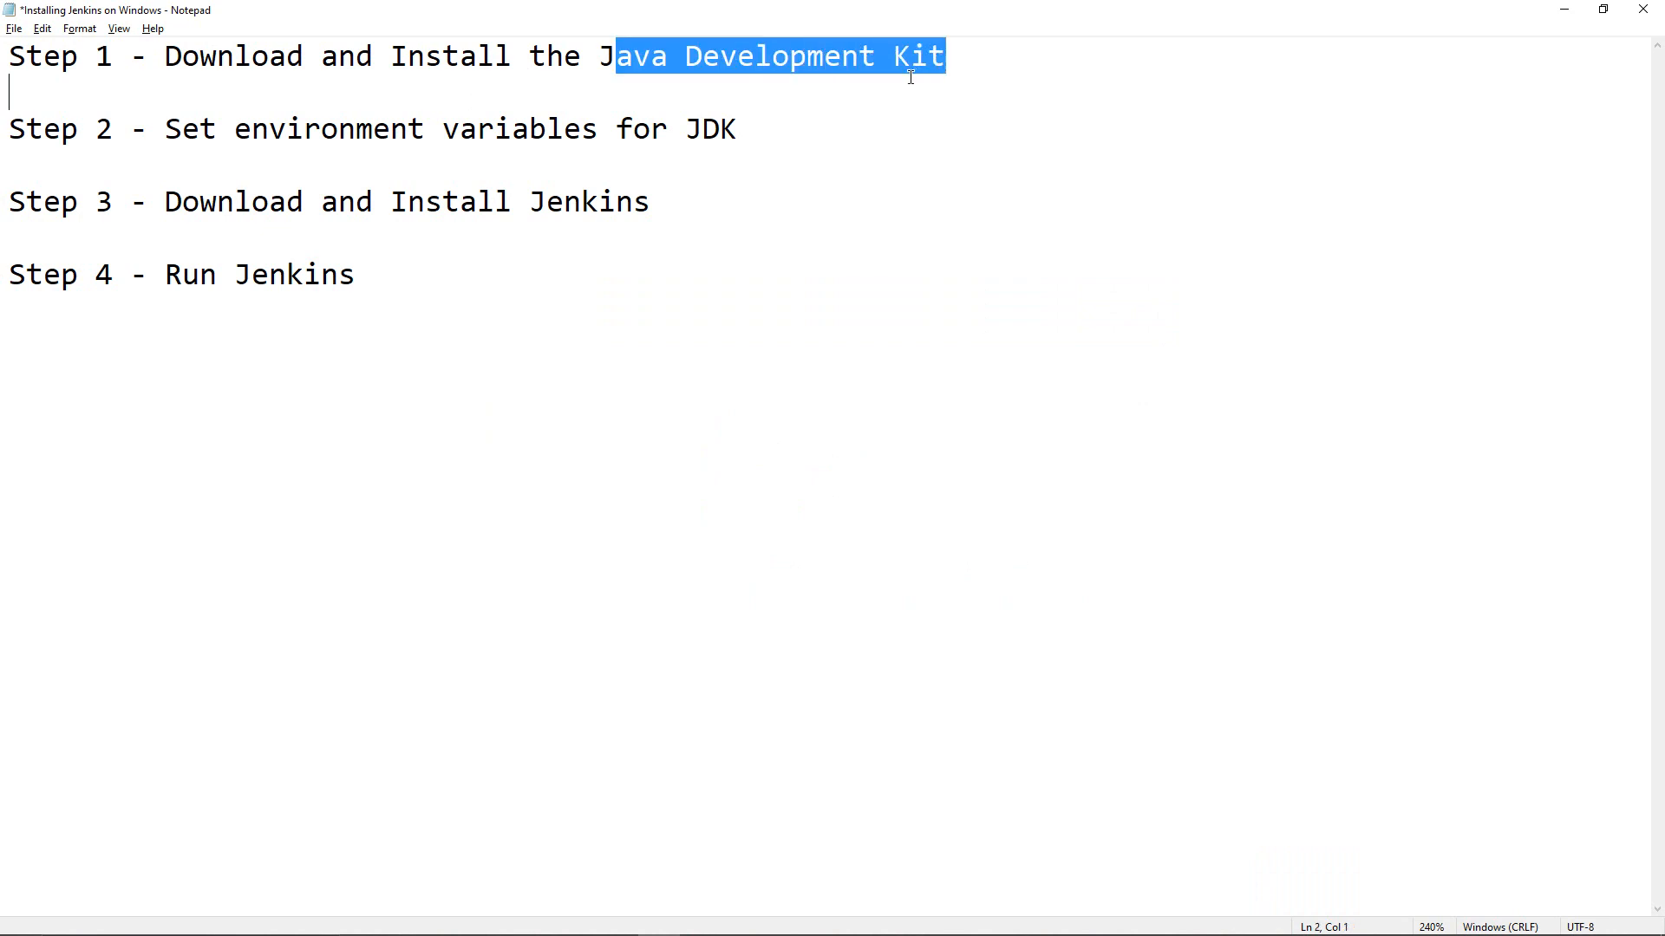
click(673, 160)
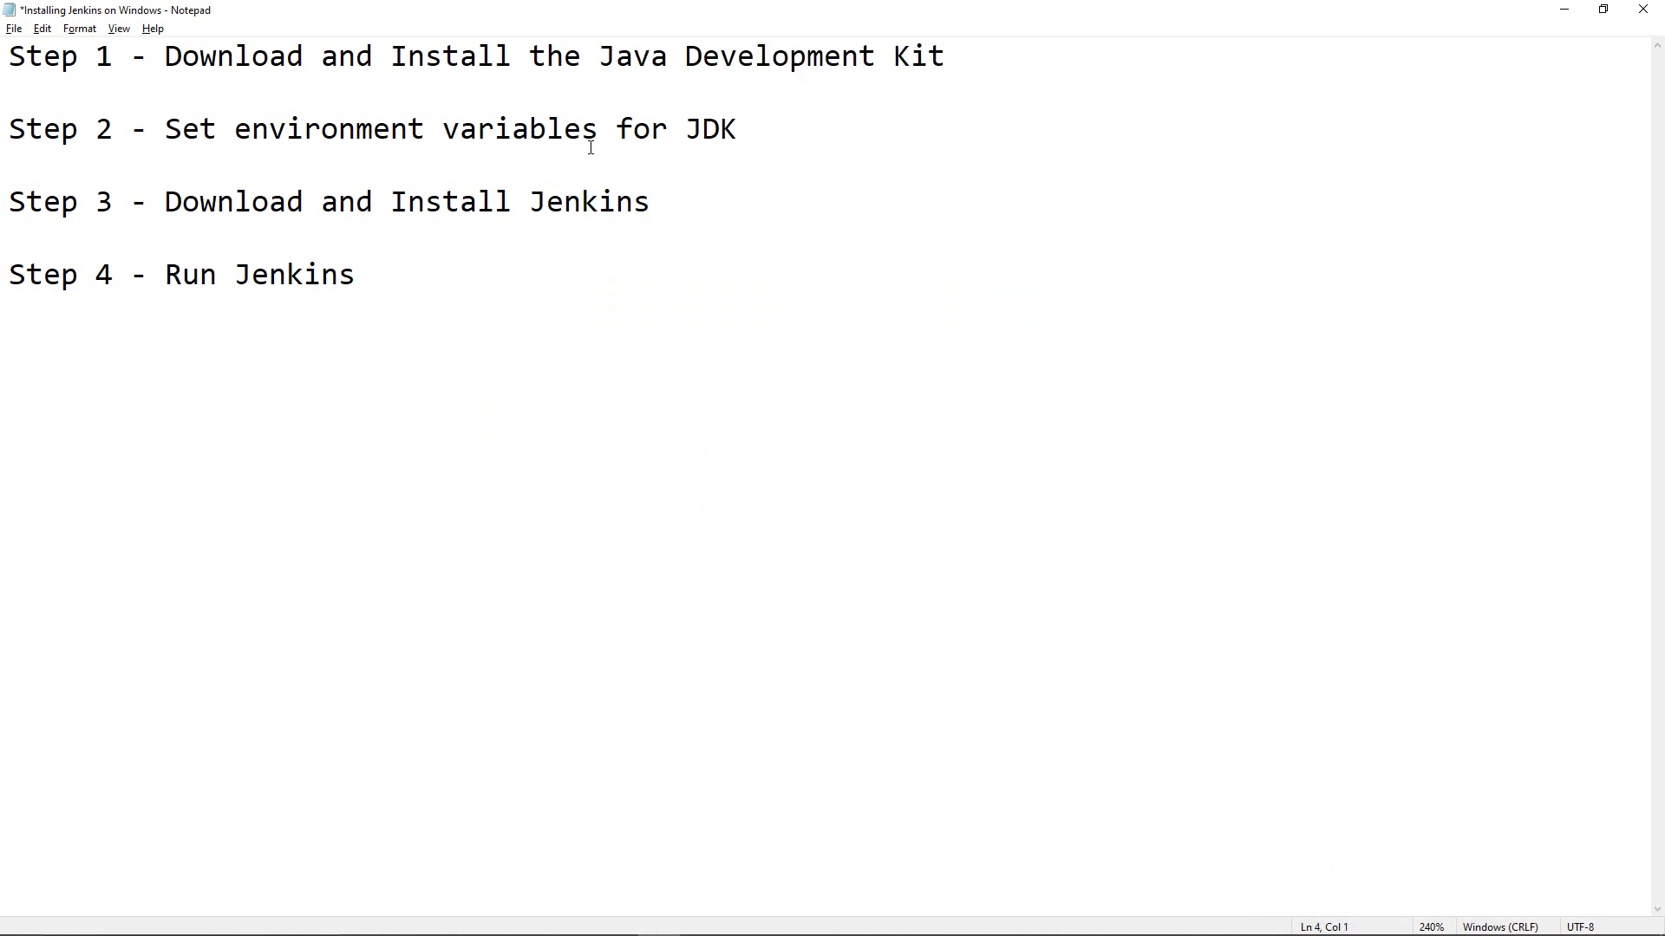
click(1565, 9)
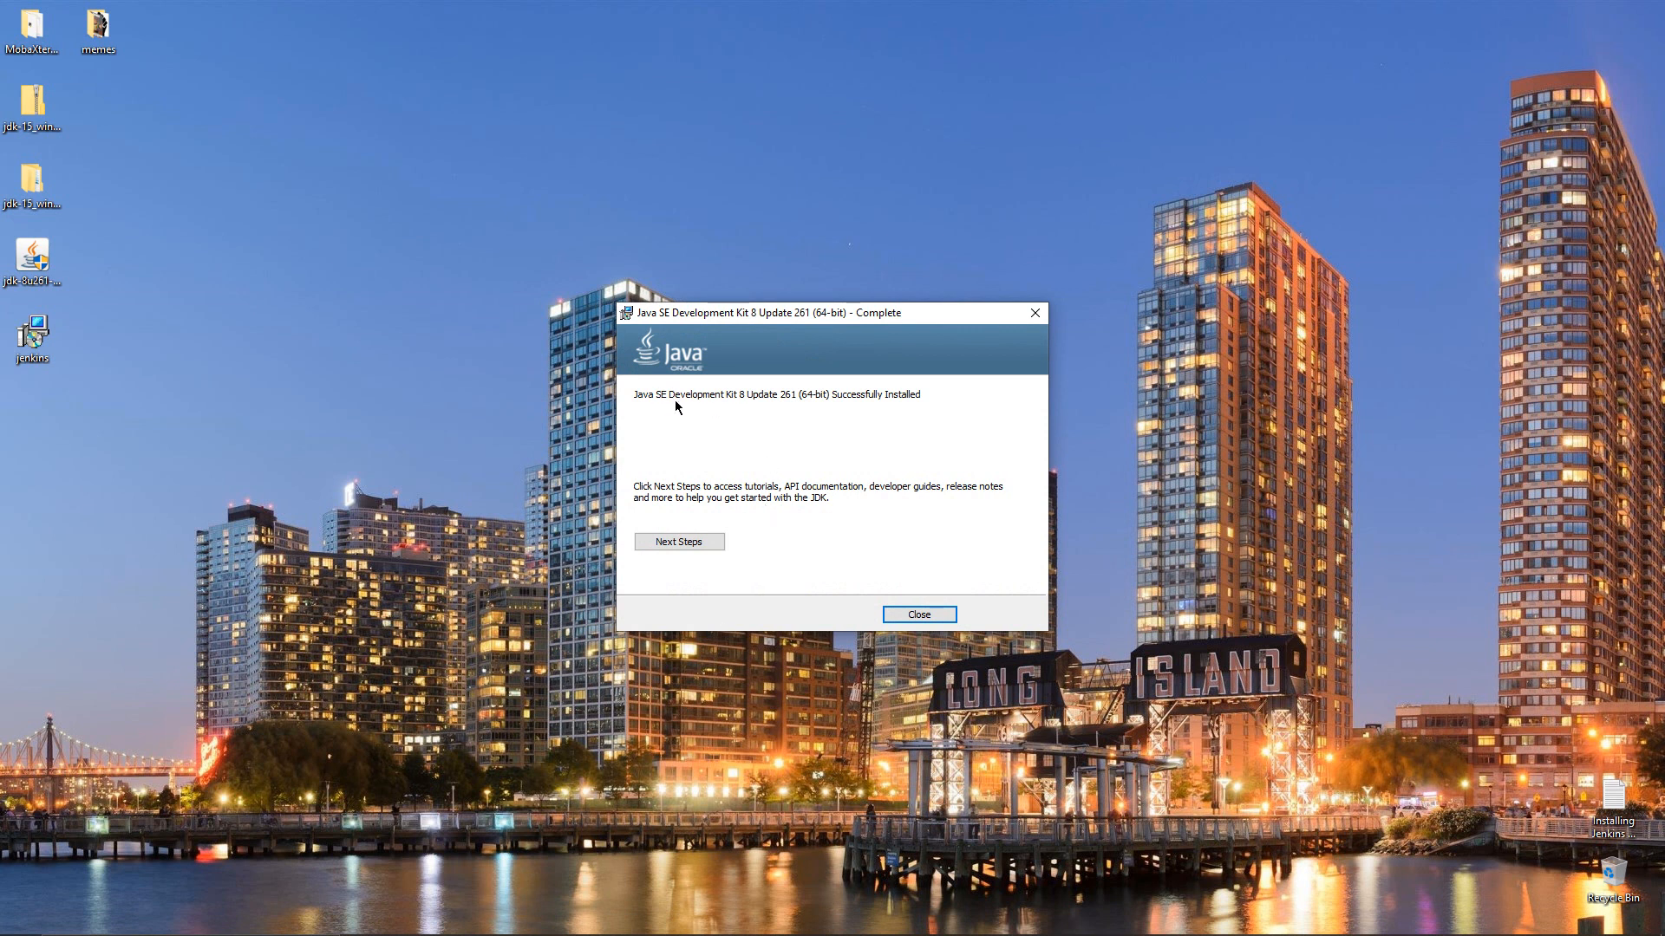
Close the JDK 8 Update 261 installer after it reports successful installation
click(918, 614)
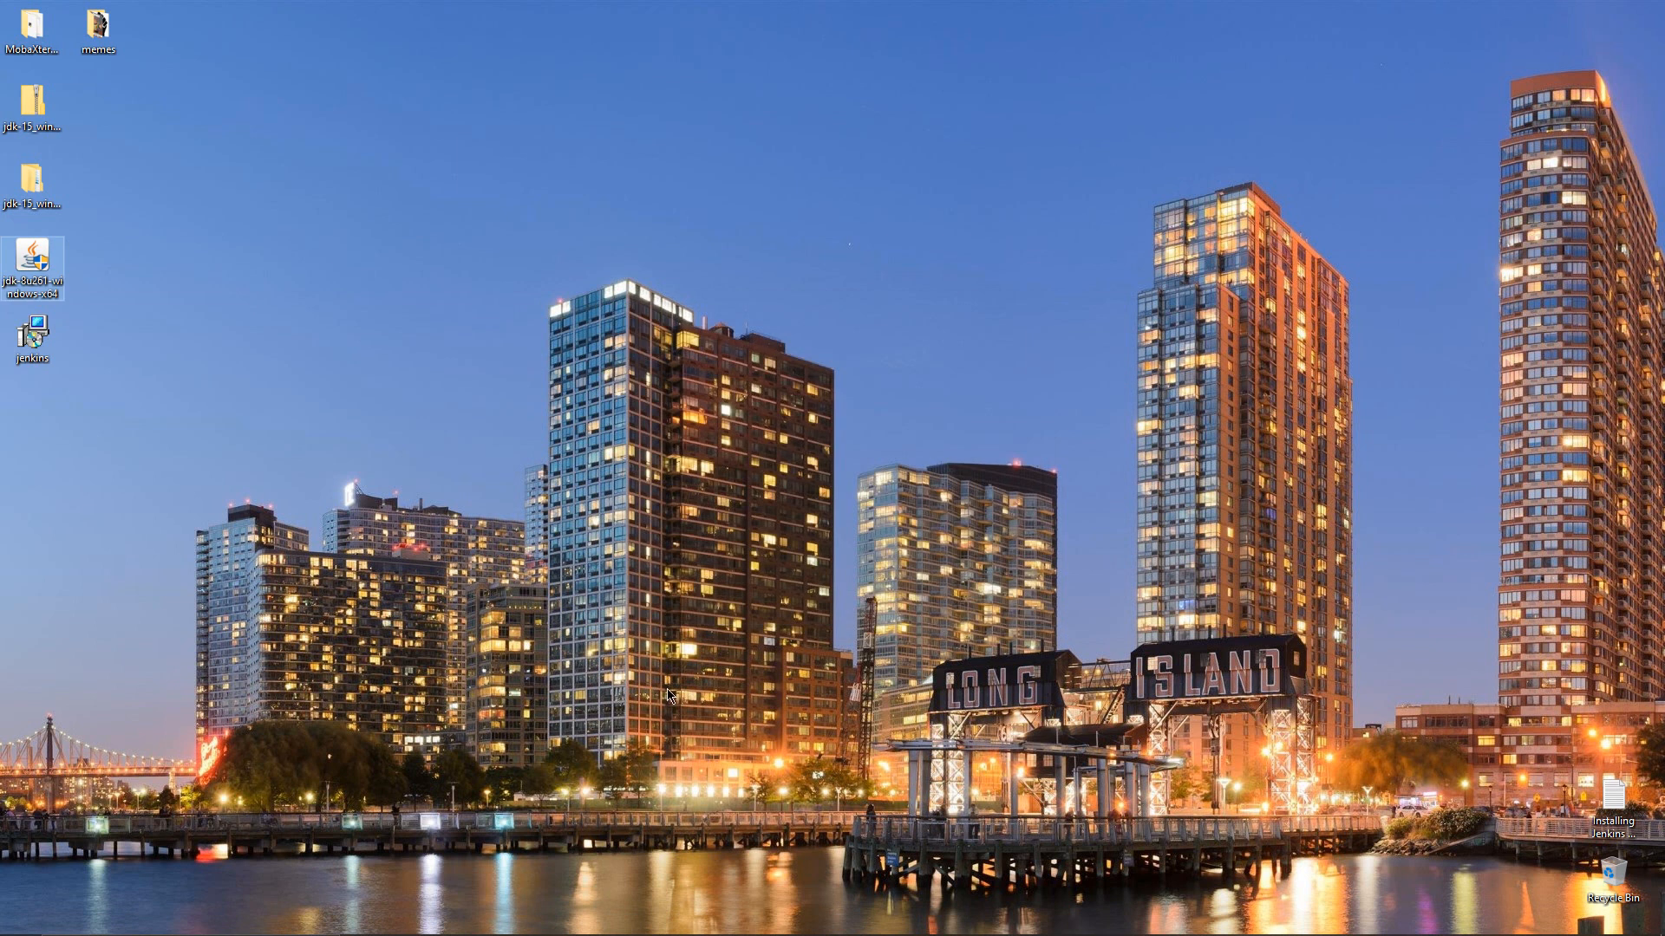
Search Windows for 'env' and open the Environment Variables window from System Properties
mouse_move(117, 924)
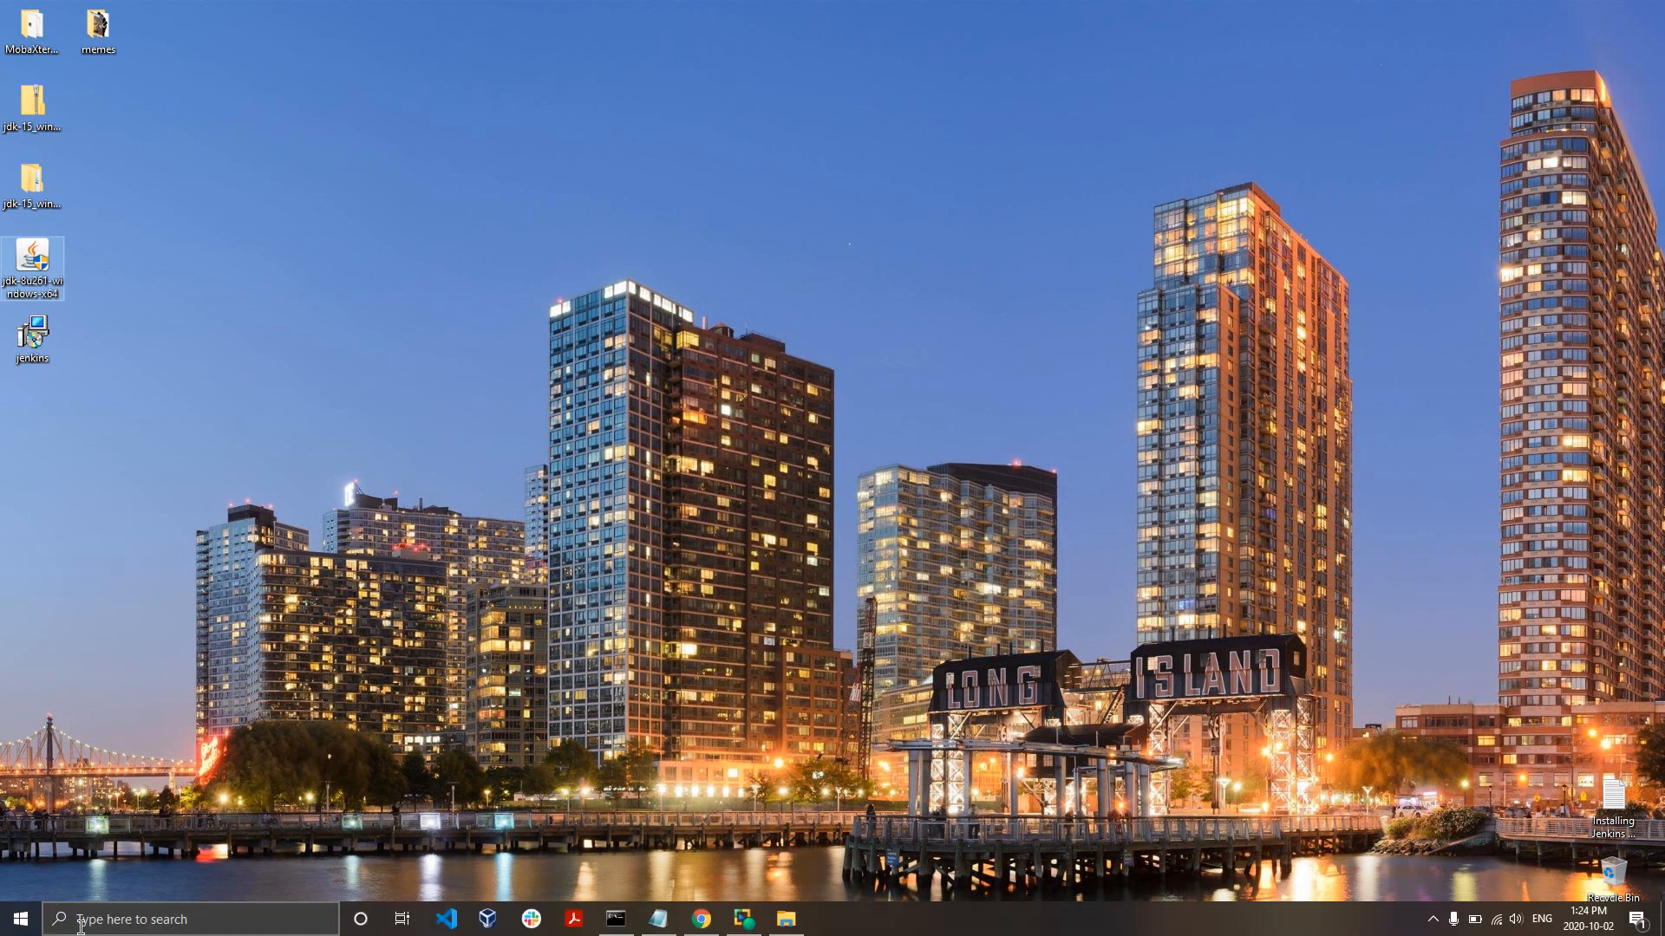
click(163, 917)
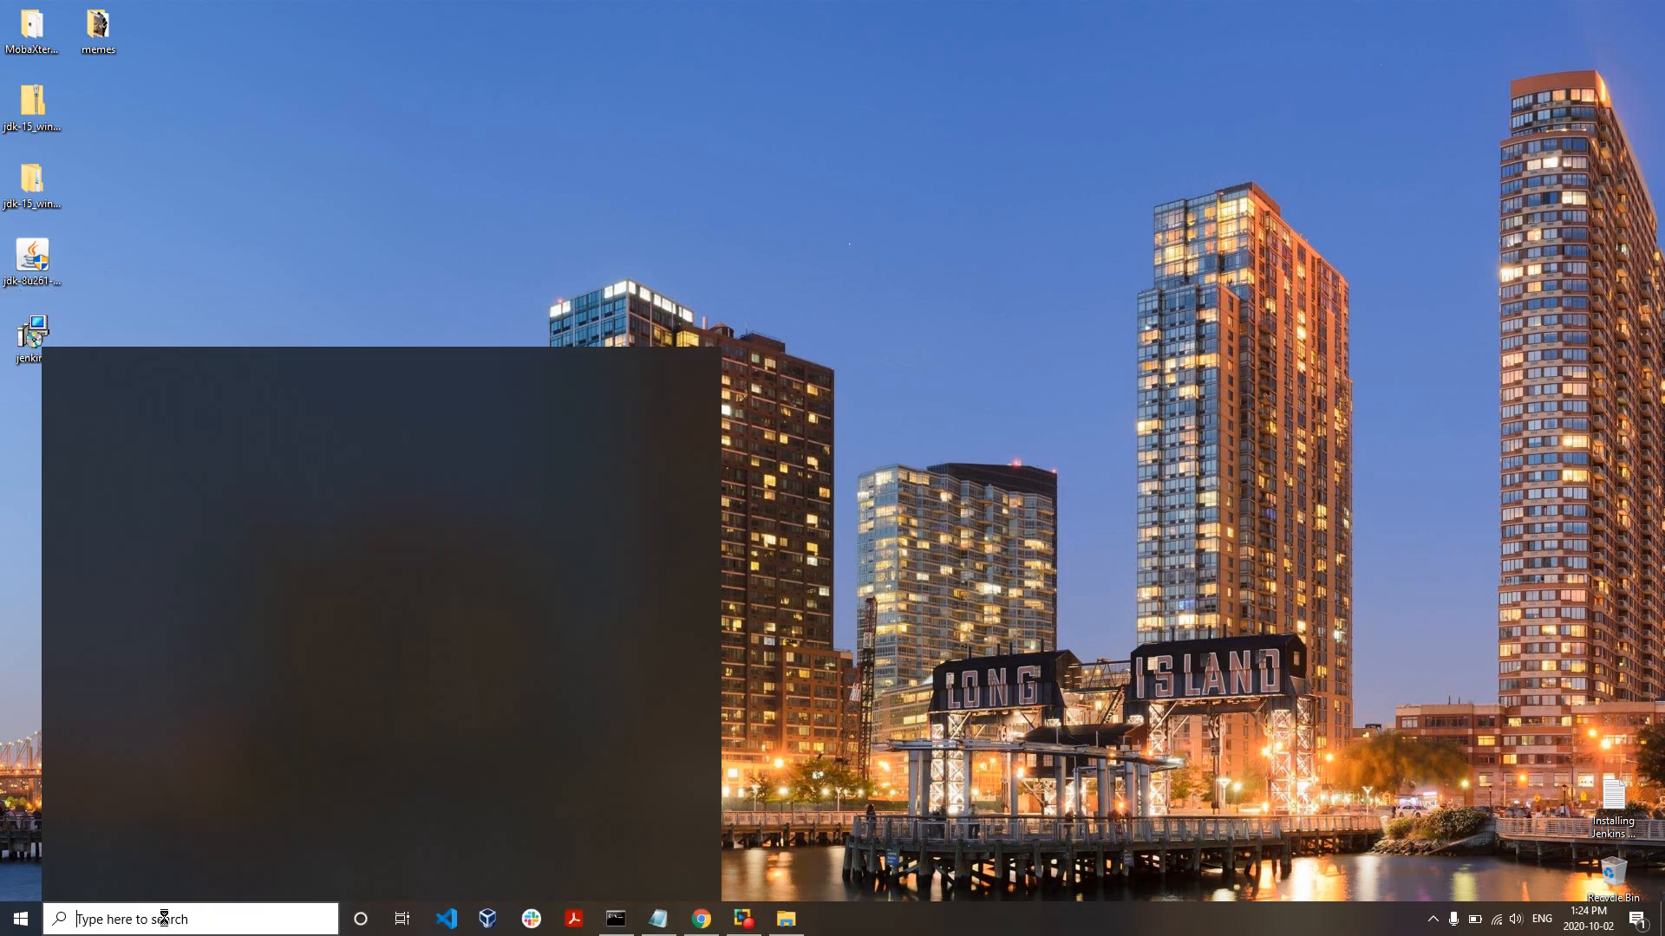
text(enviro)
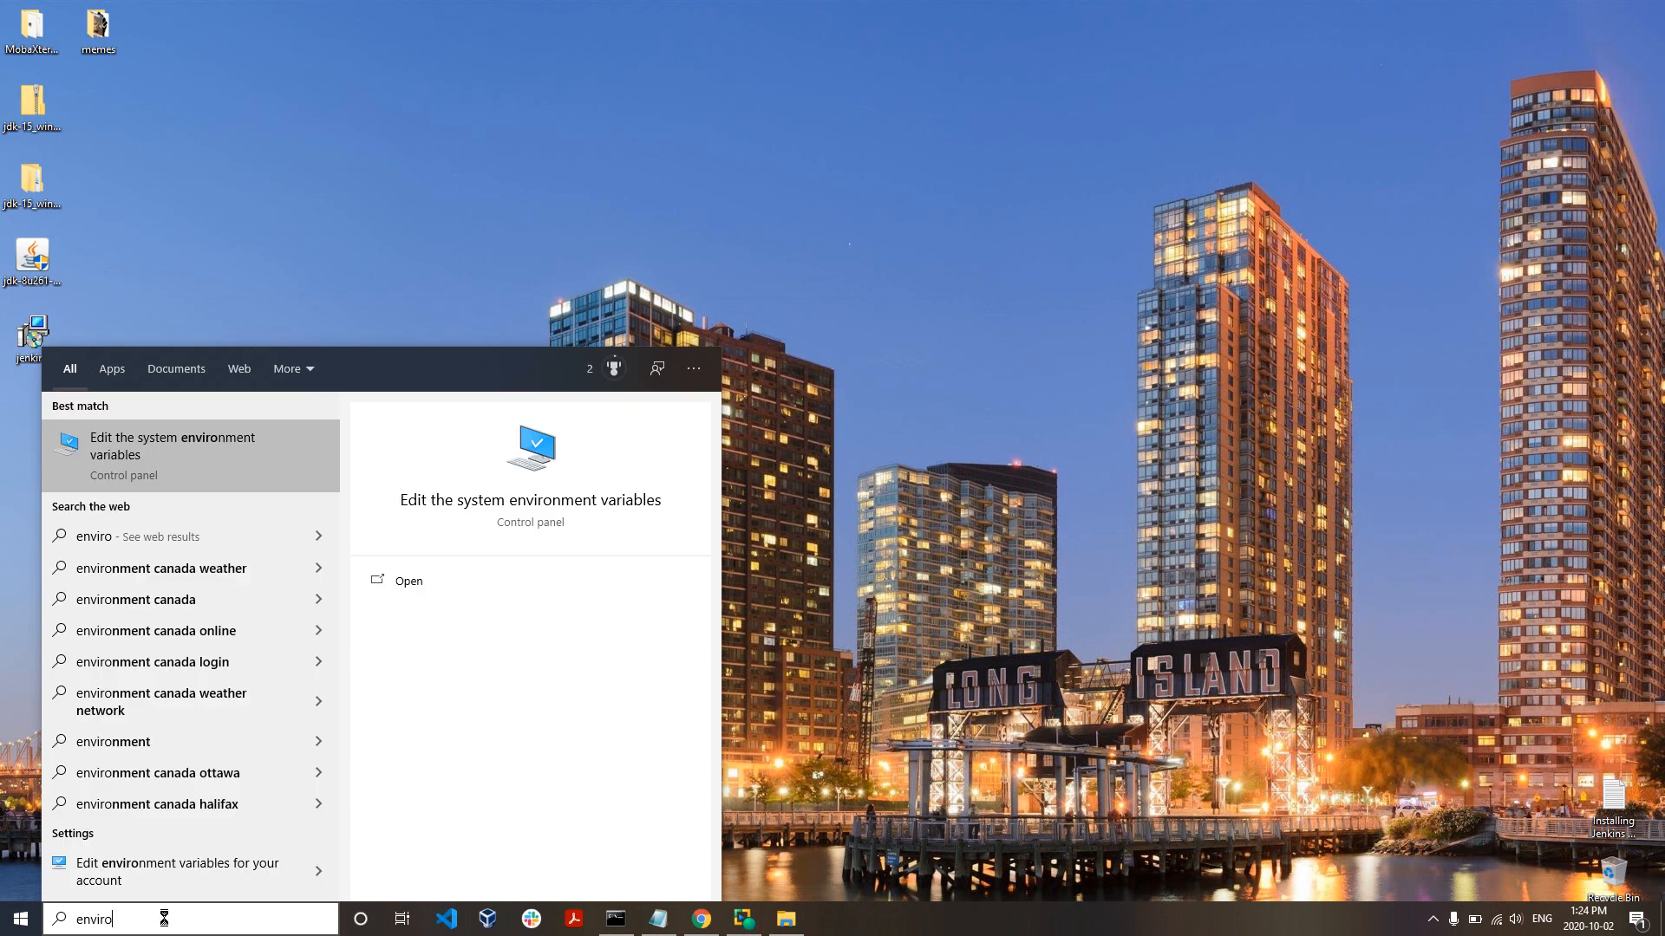
click(151, 463)
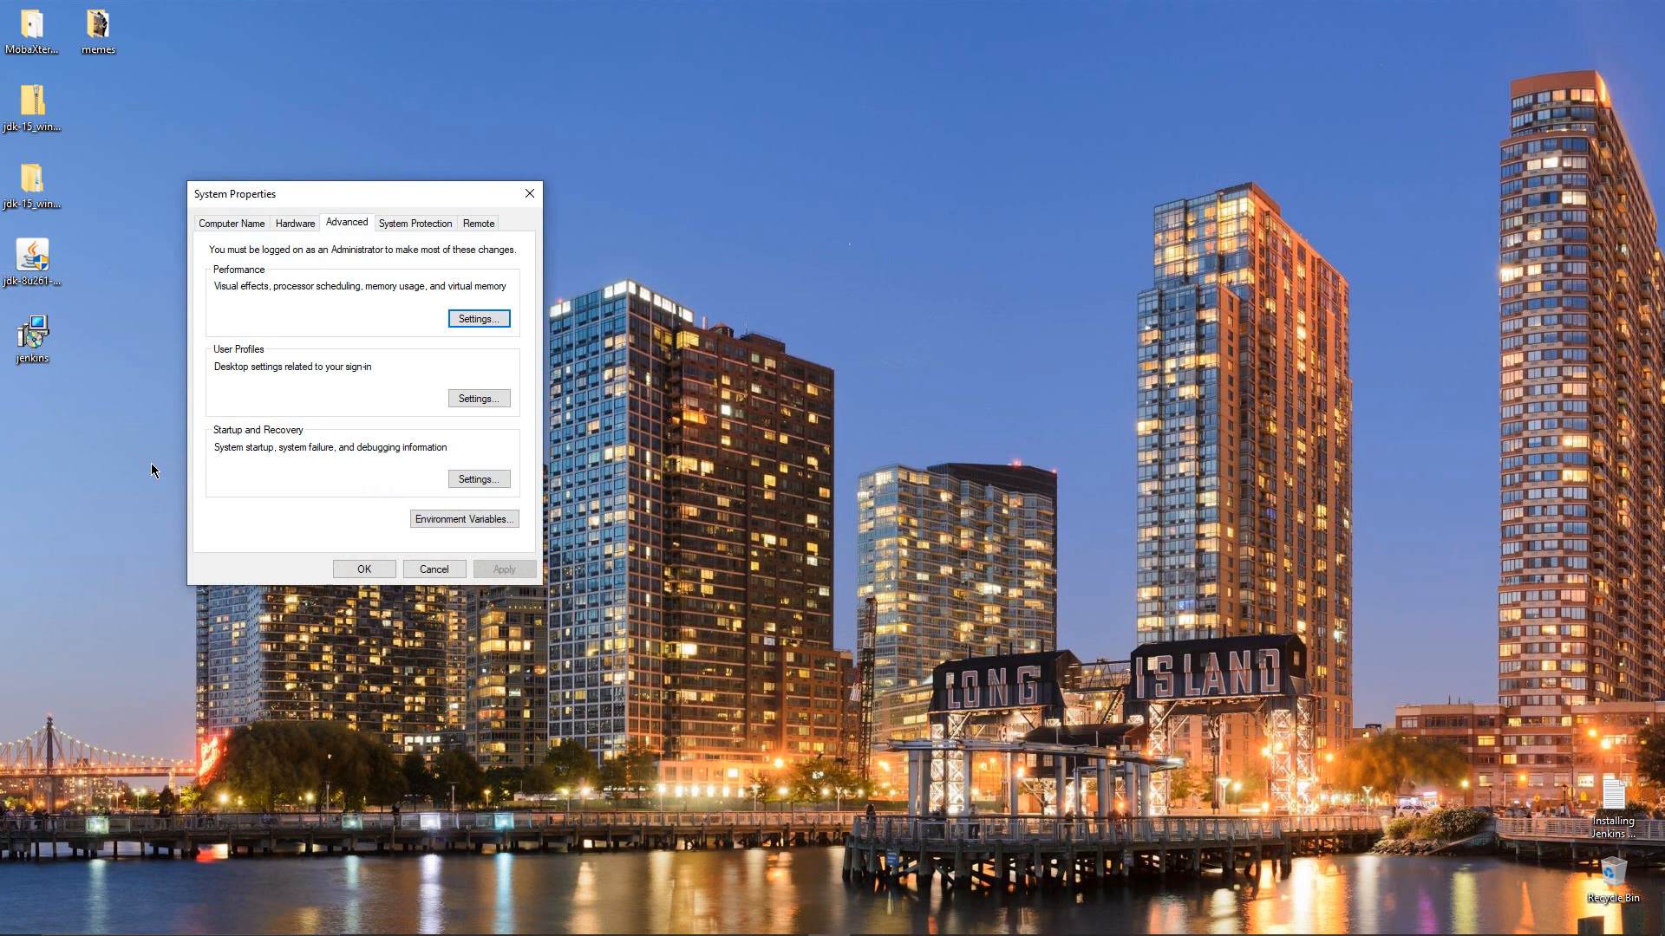
click(447, 520)
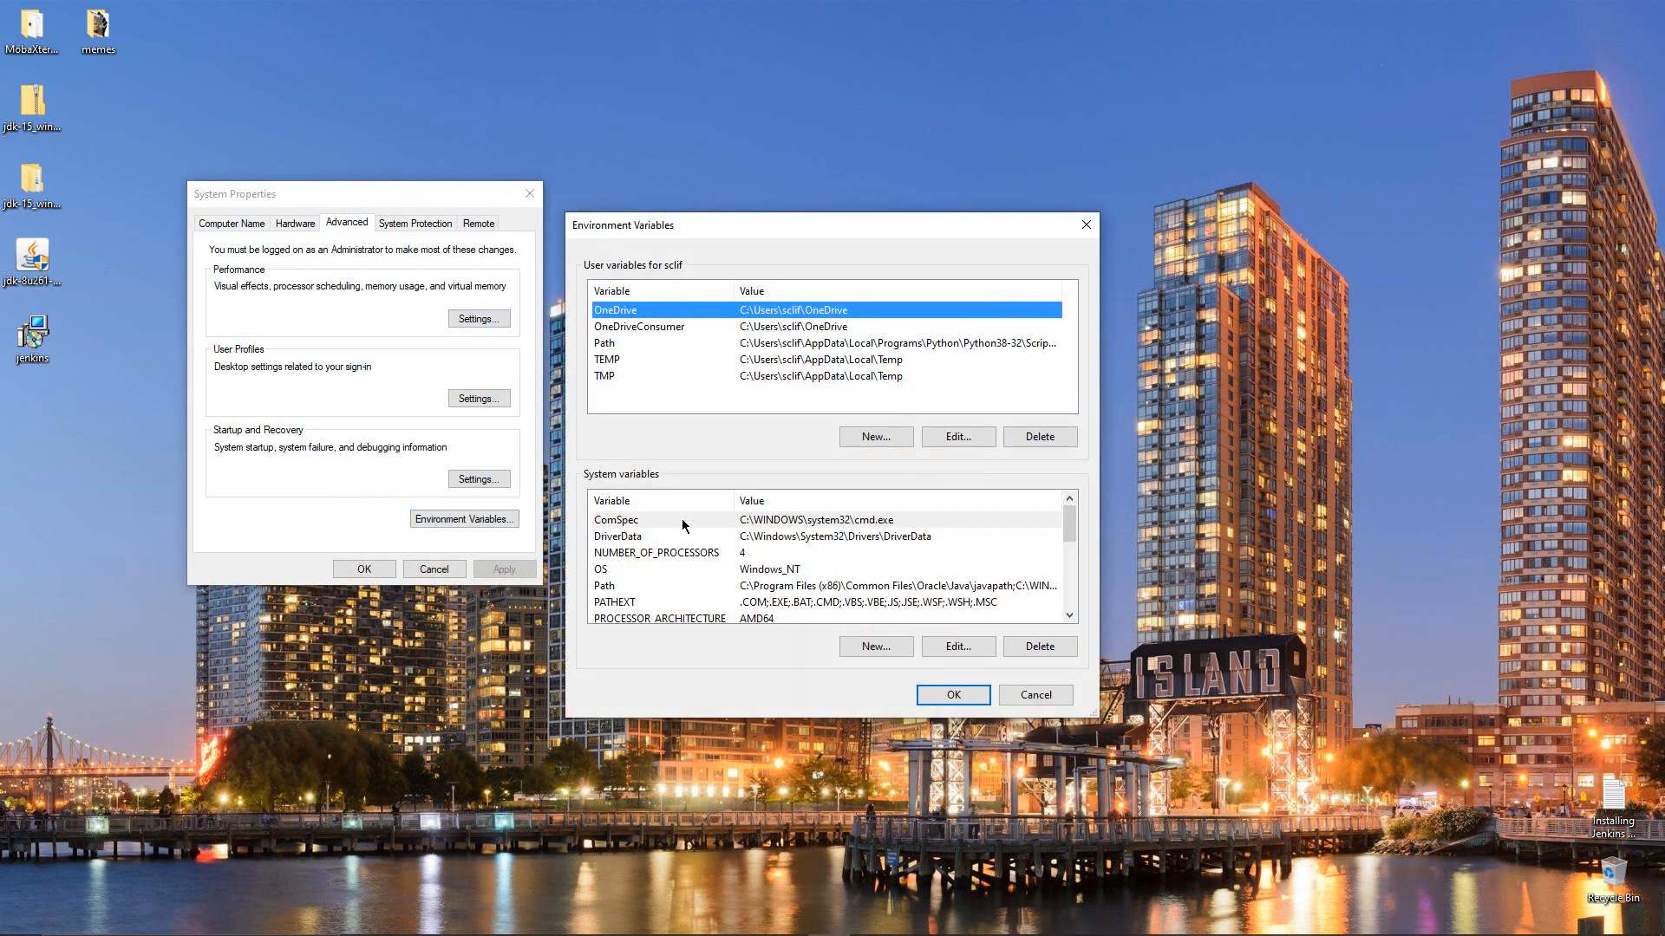
Scroll through the System variables list and begin a new system variable
click(1069, 616)
click(1069, 618)
click(1069, 618)
click(1069, 618)
click(1069, 617)
click(1069, 617)
click(1069, 618)
click(1069, 618)
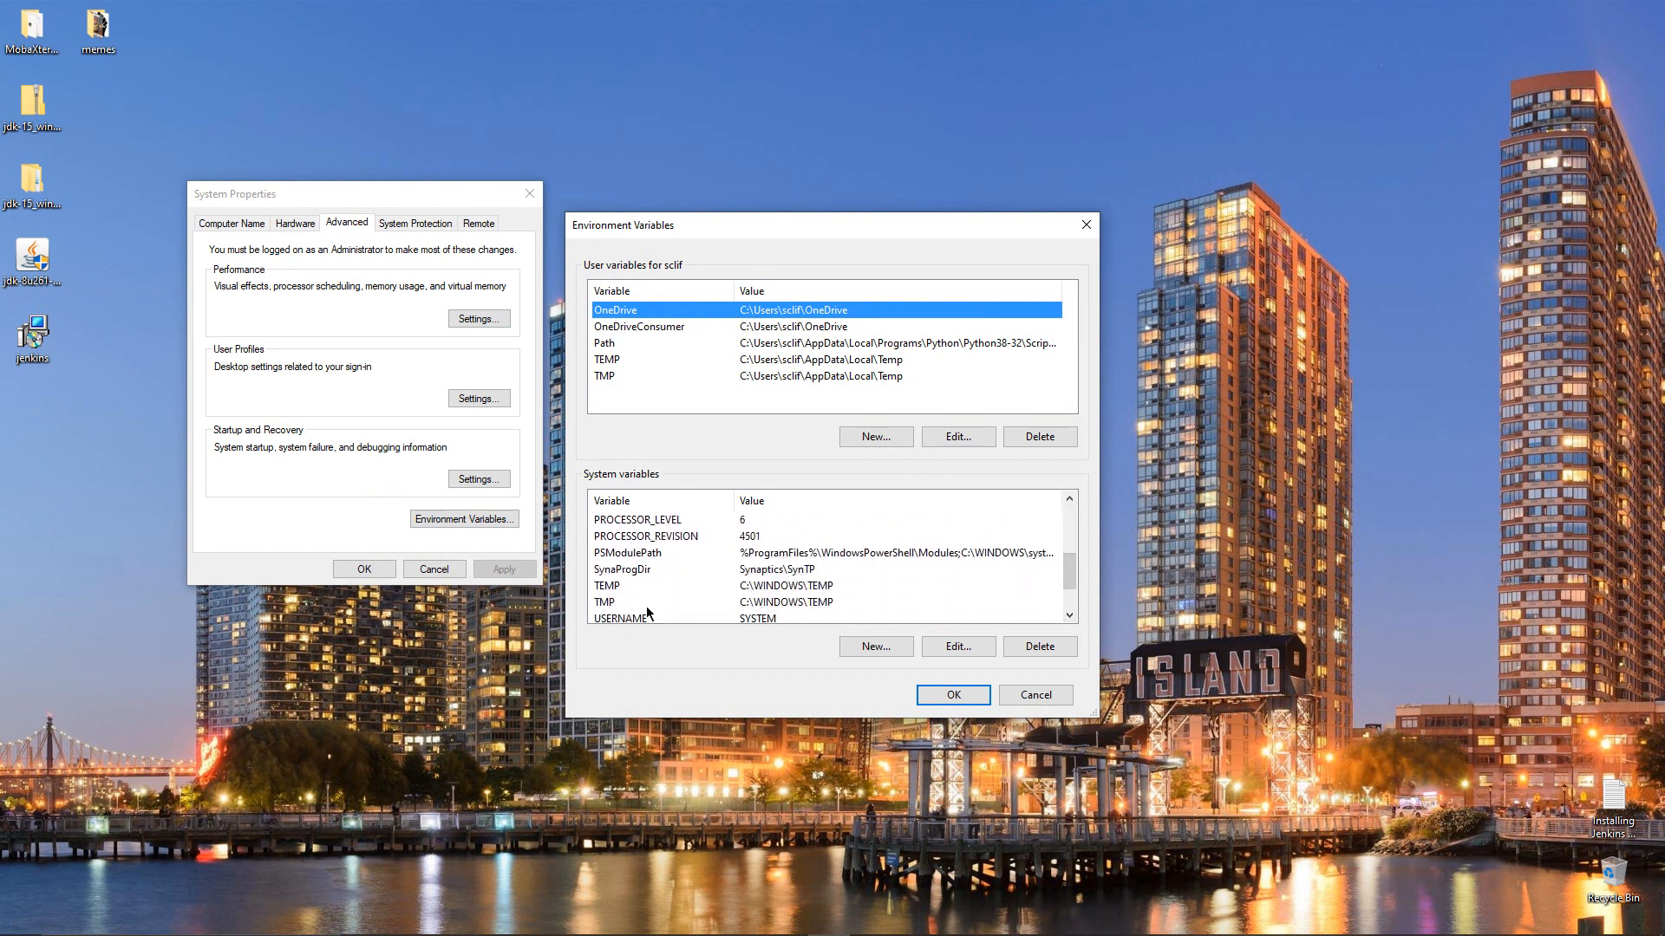
click(1069, 616)
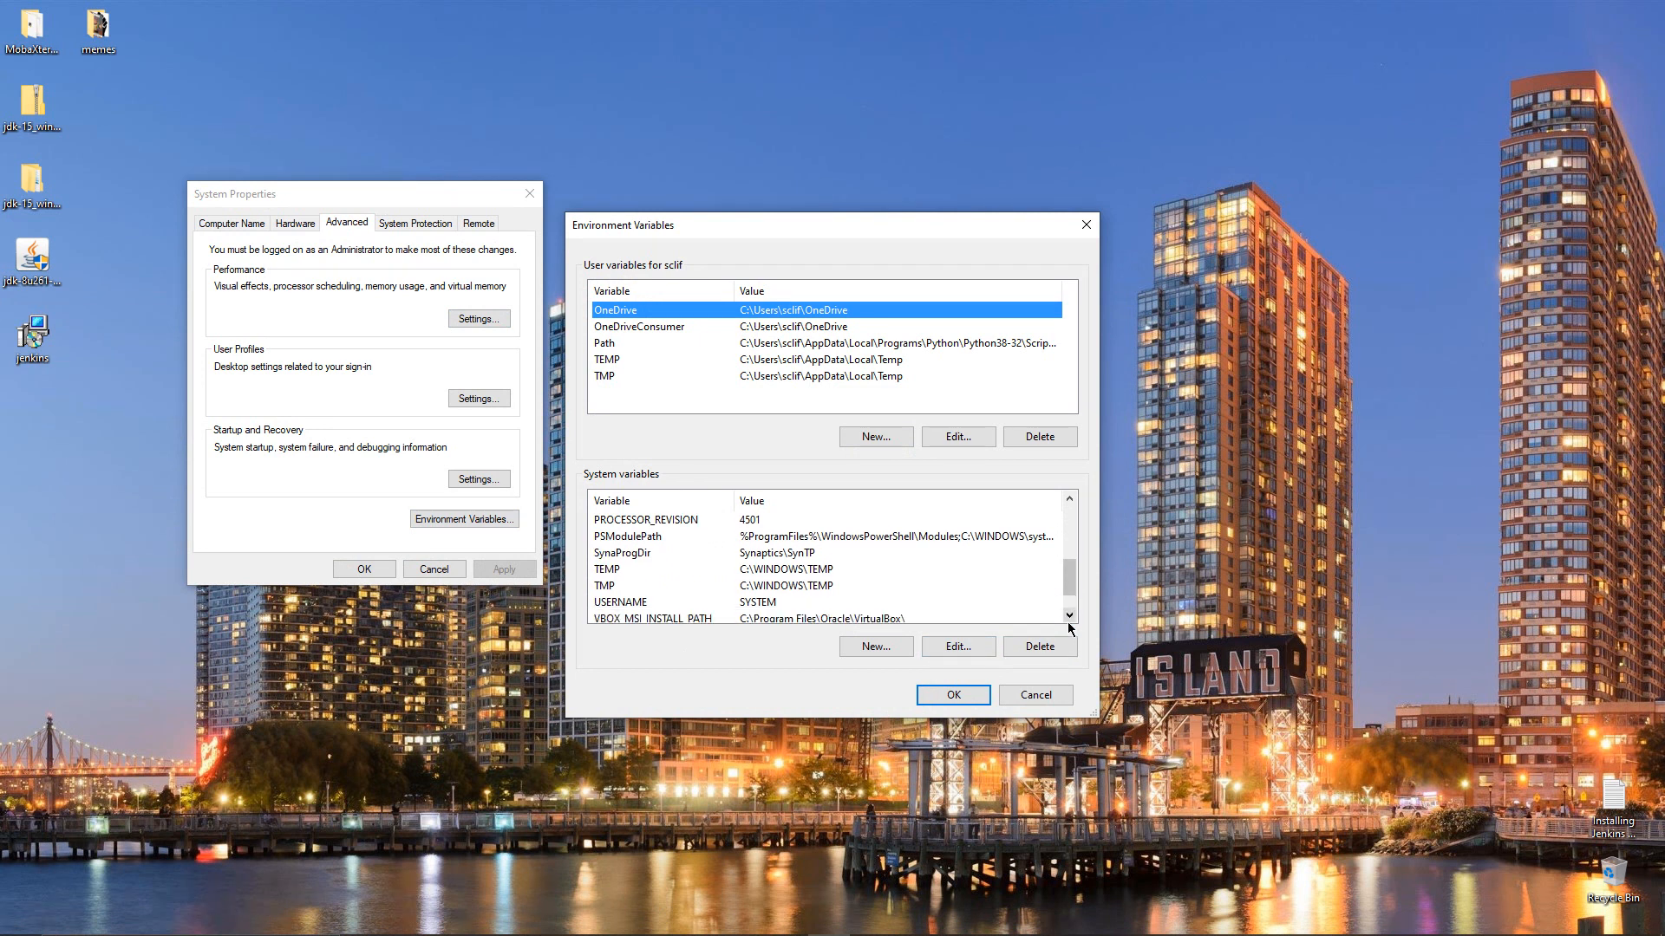
click(1069, 616)
click(860, 652)
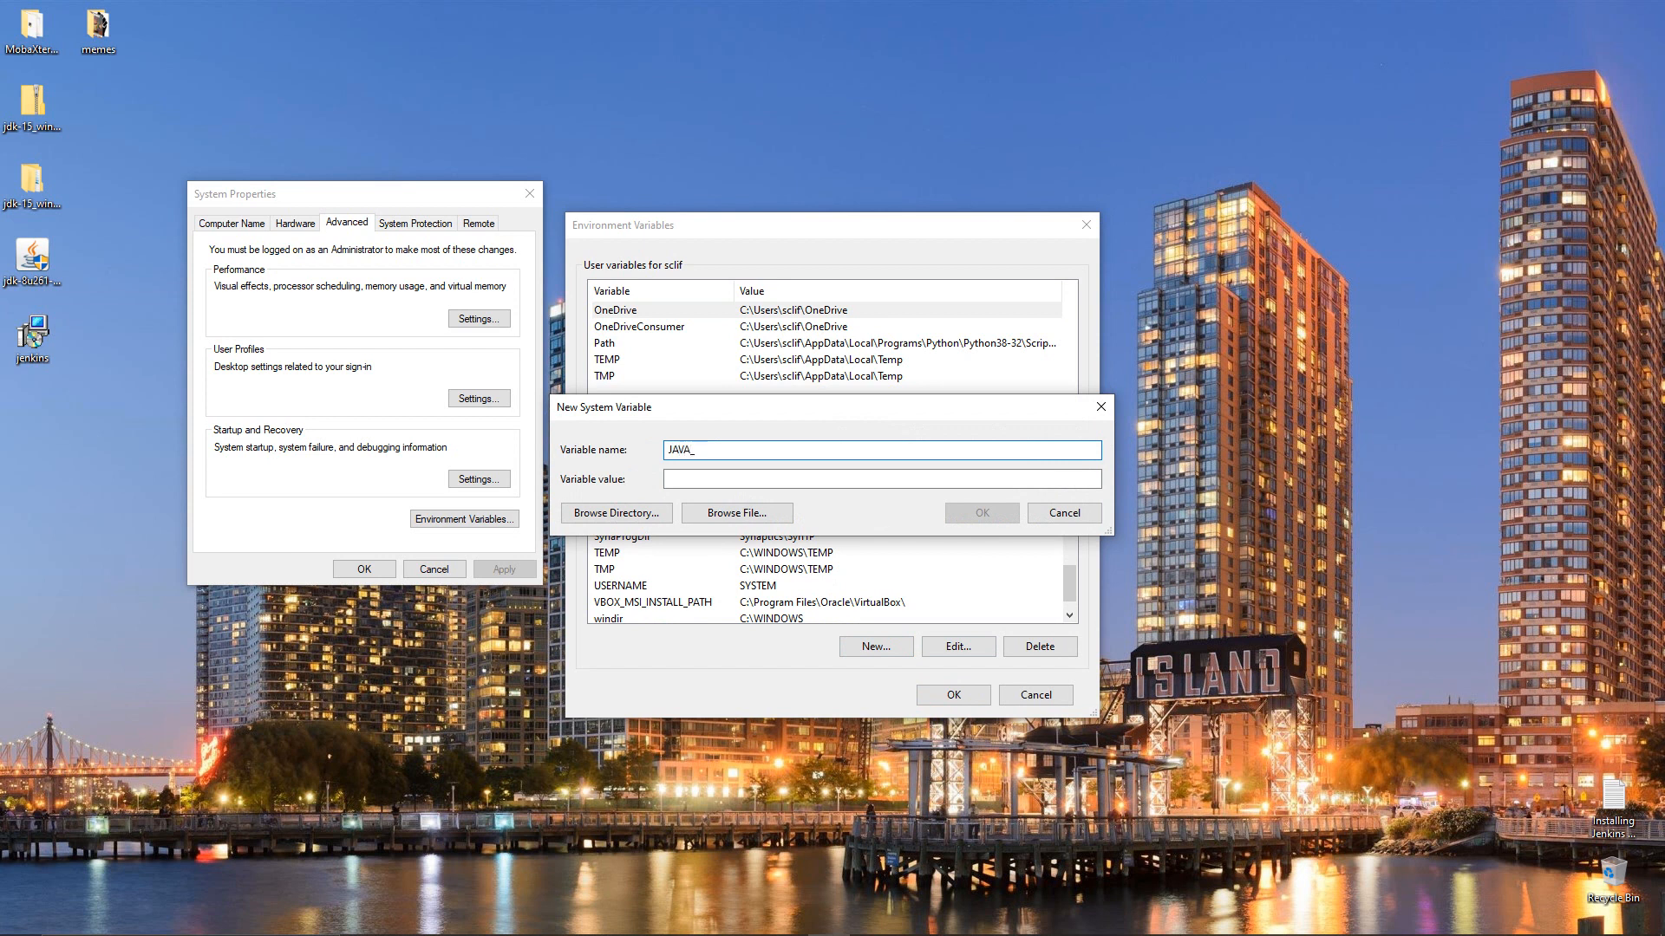
Set the JAVA_PATH value by browsing to C:\Program Files\Java\jdk1.8.0_261
key(Tab)
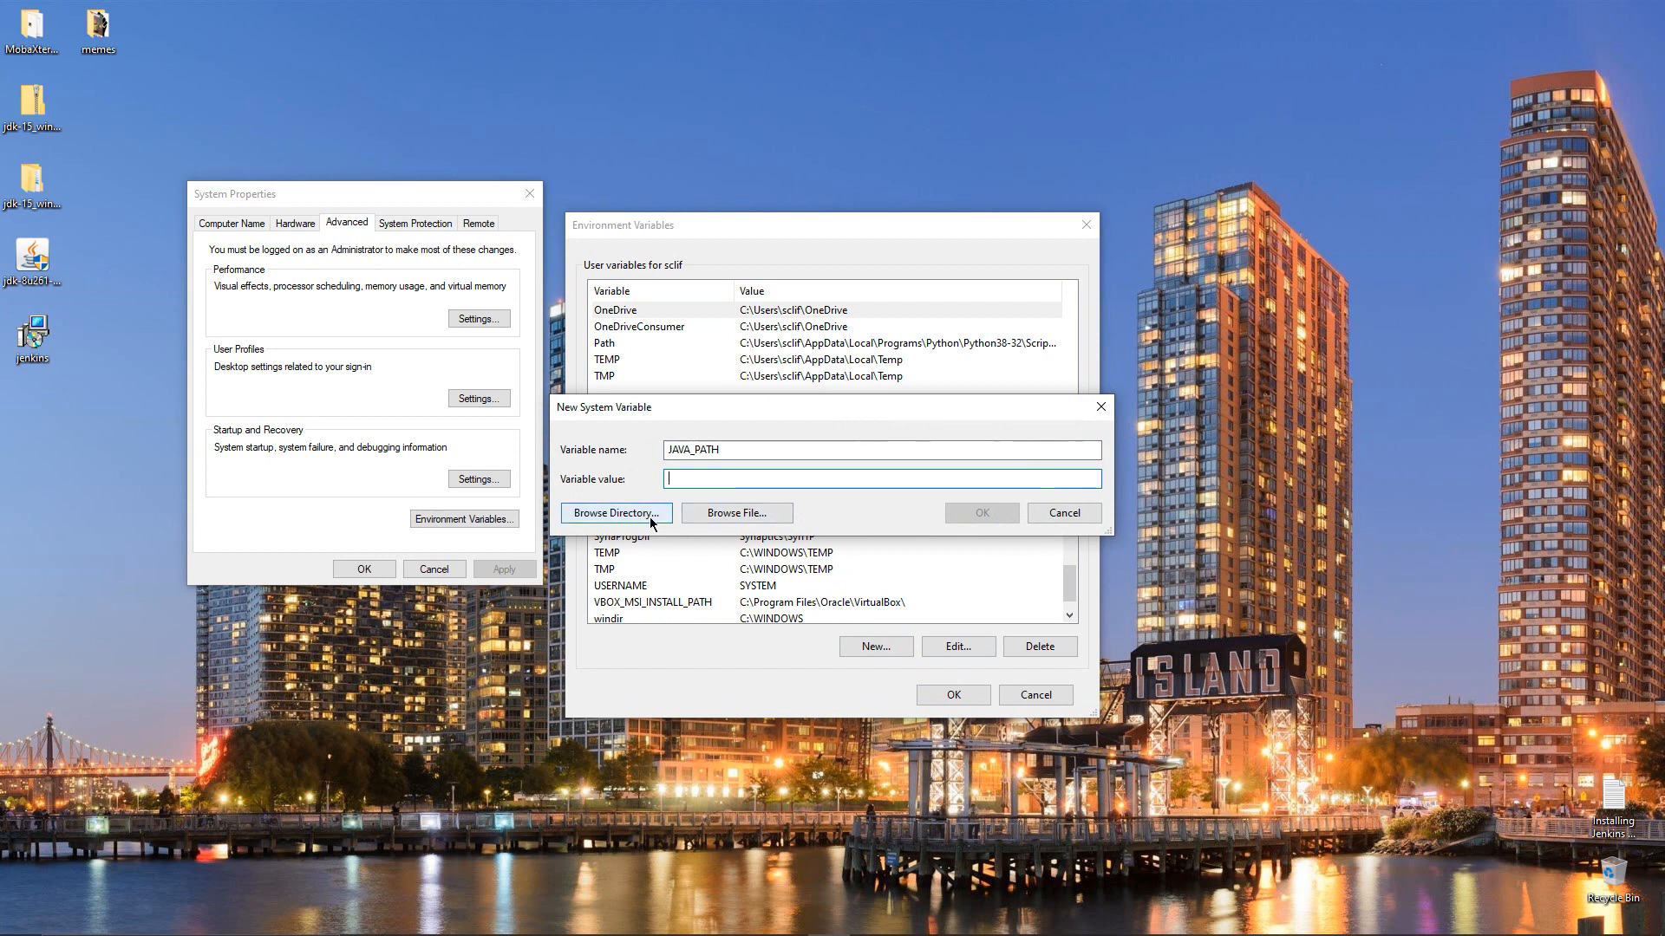
click(614, 519)
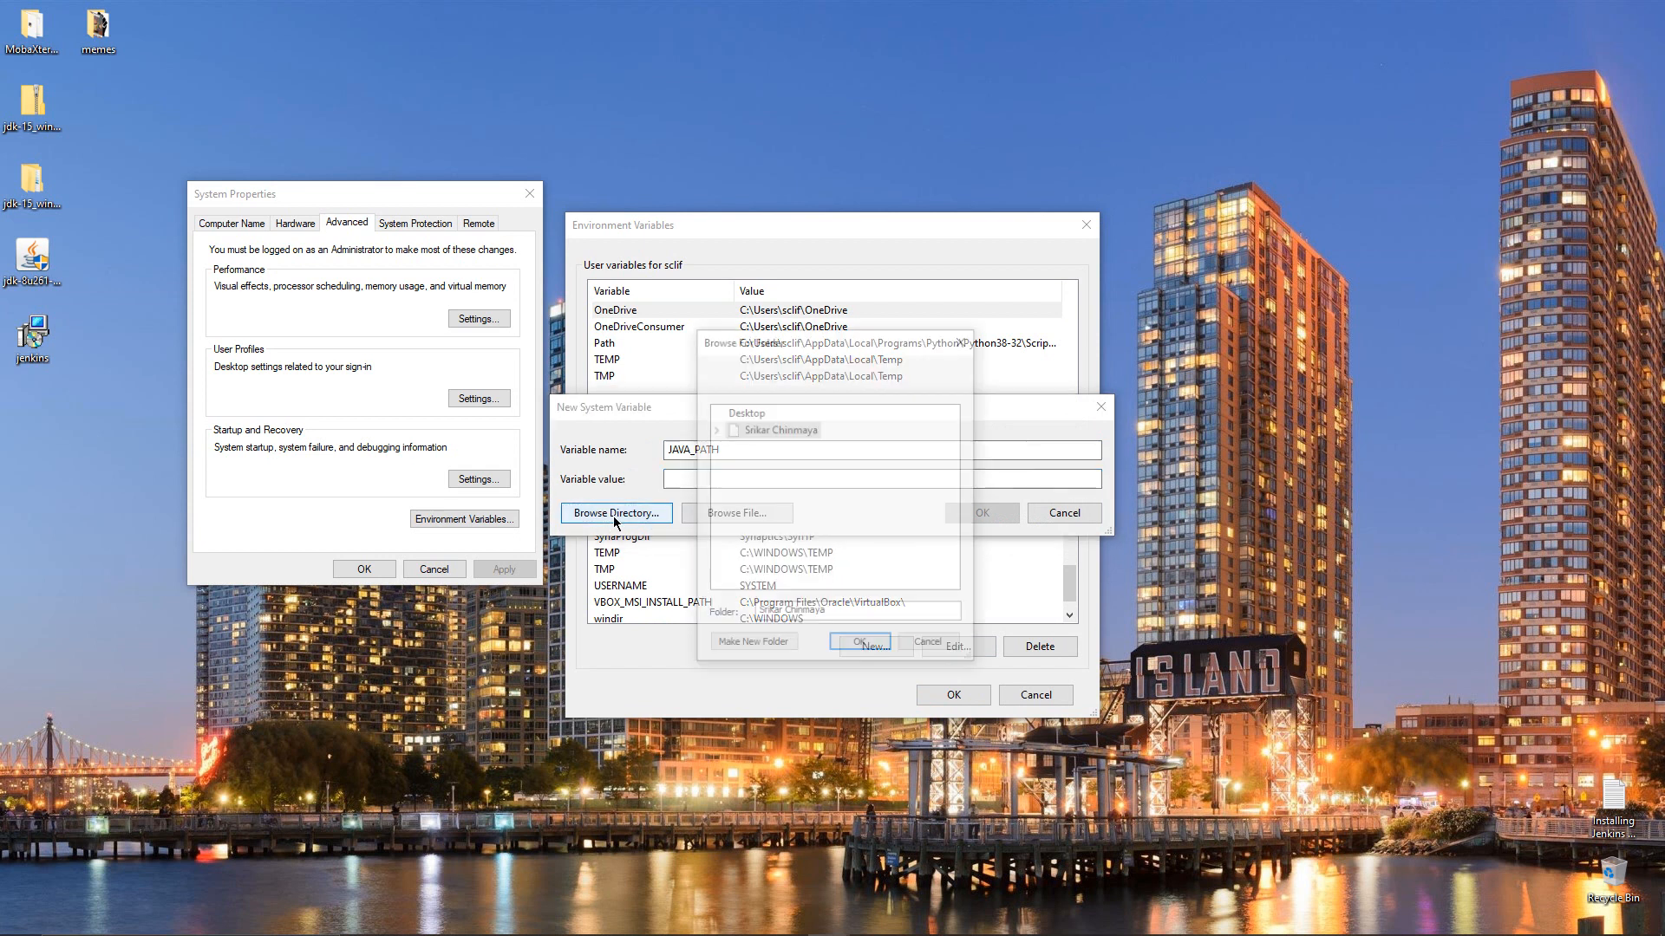
click(715, 468)
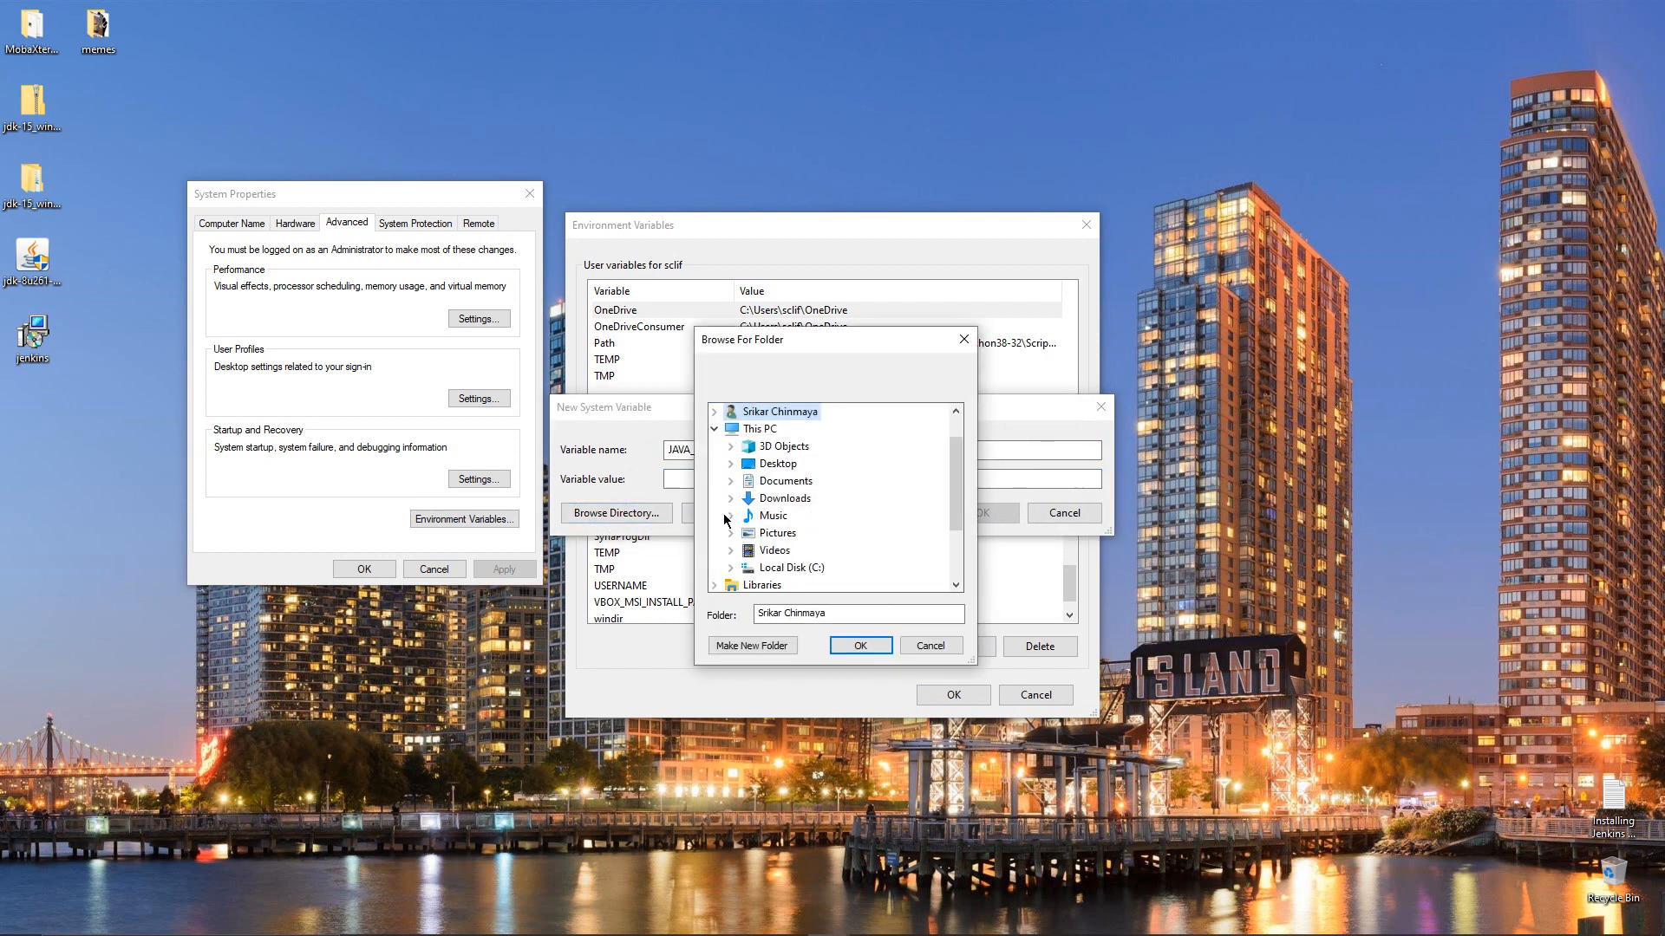
click(730, 569)
scroll(737, 555, down, 1)
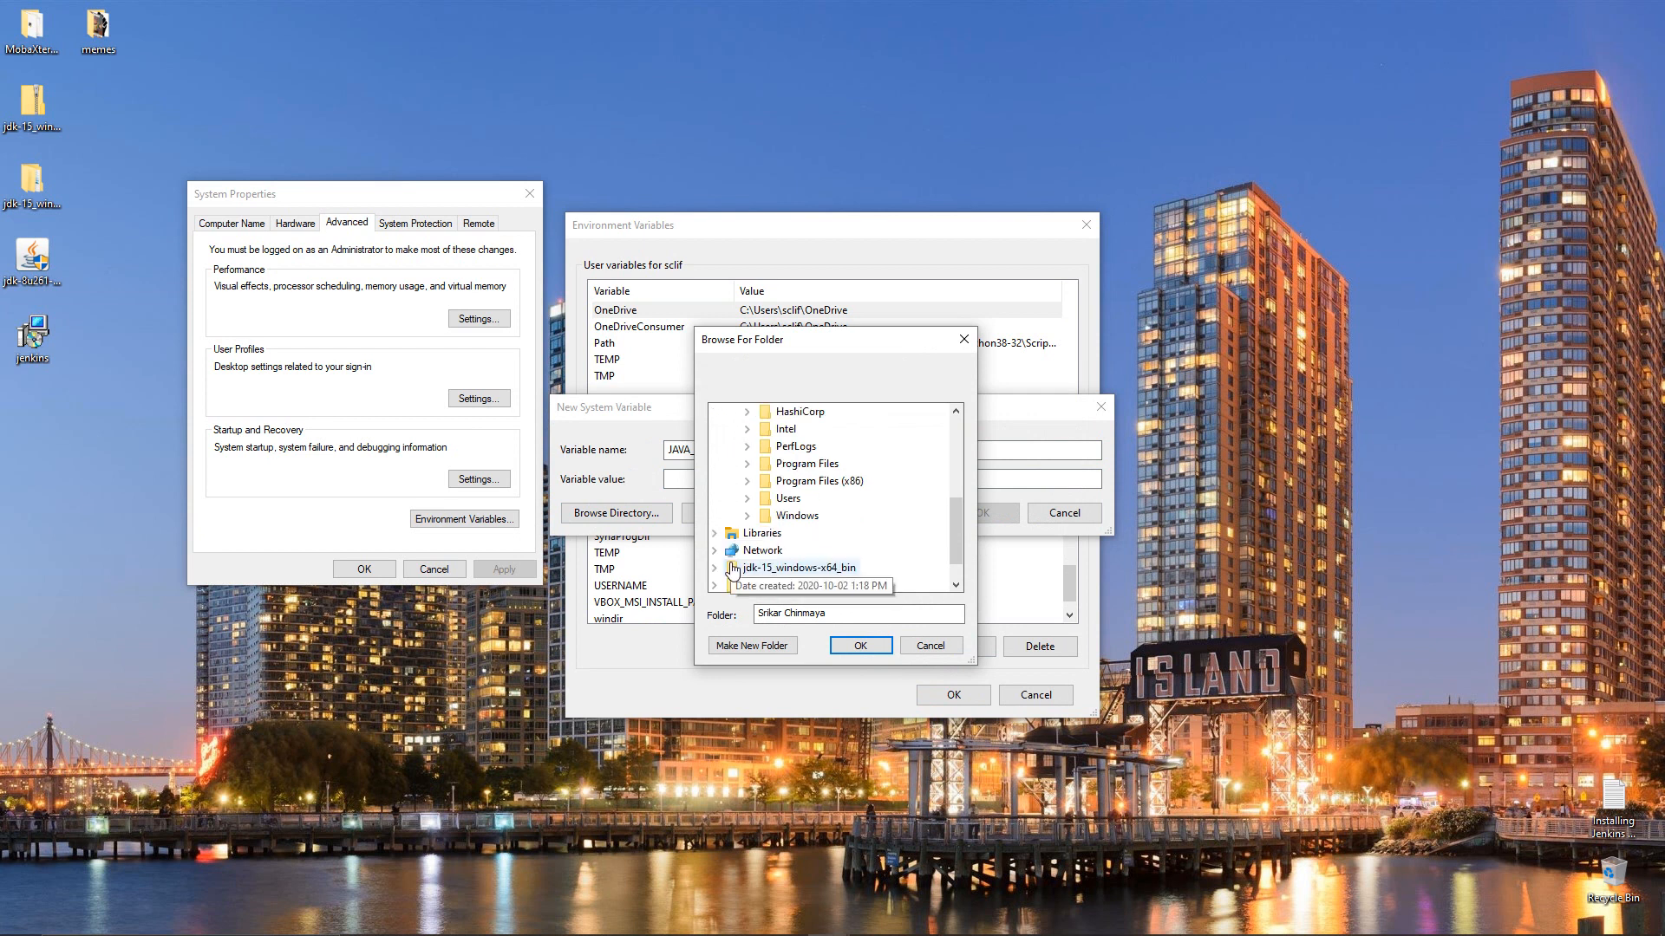
click(747, 465)
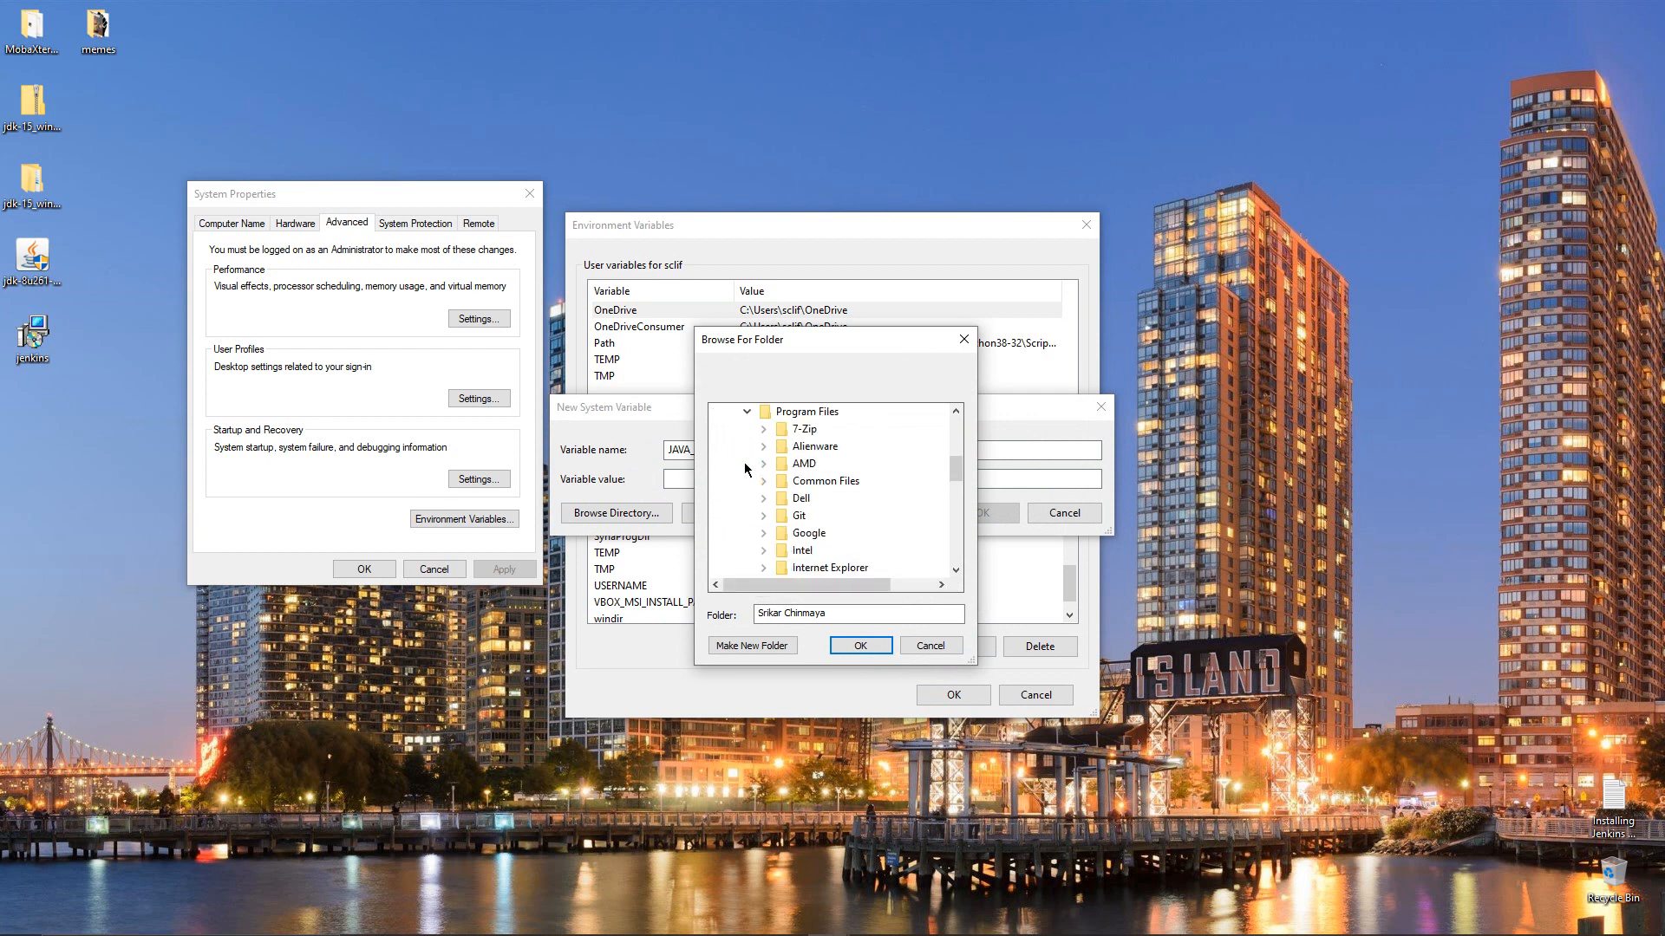
scroll(745, 469, down, 3)
click(763, 429)
click(799, 446)
double_click(799, 448)
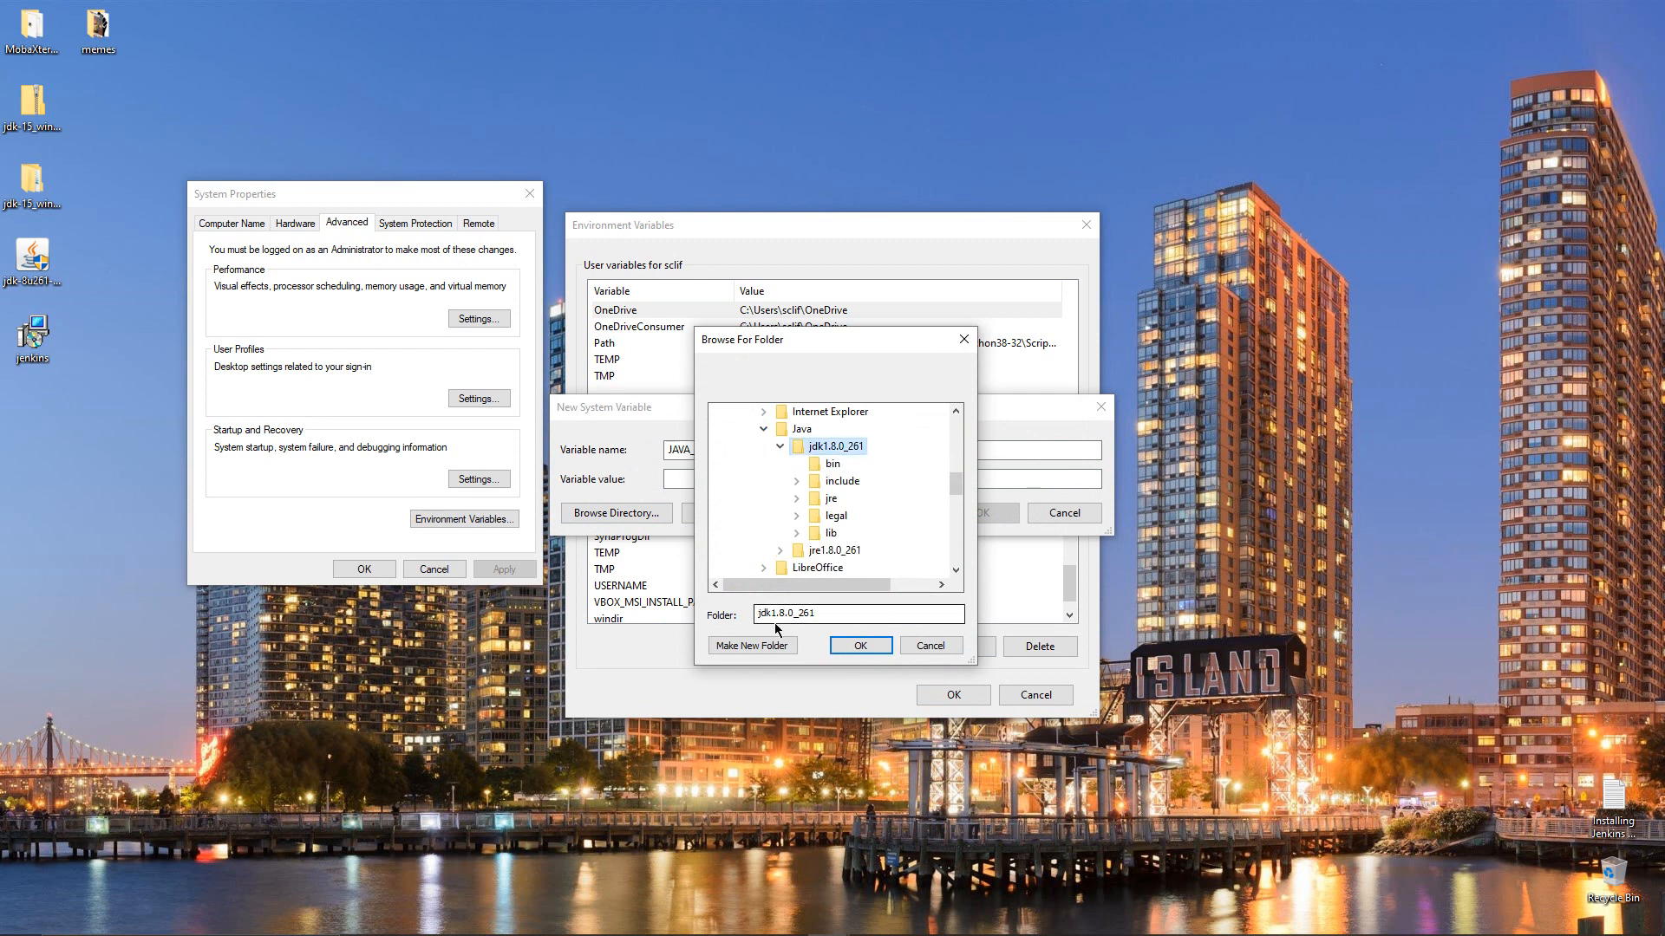
click(858, 647)
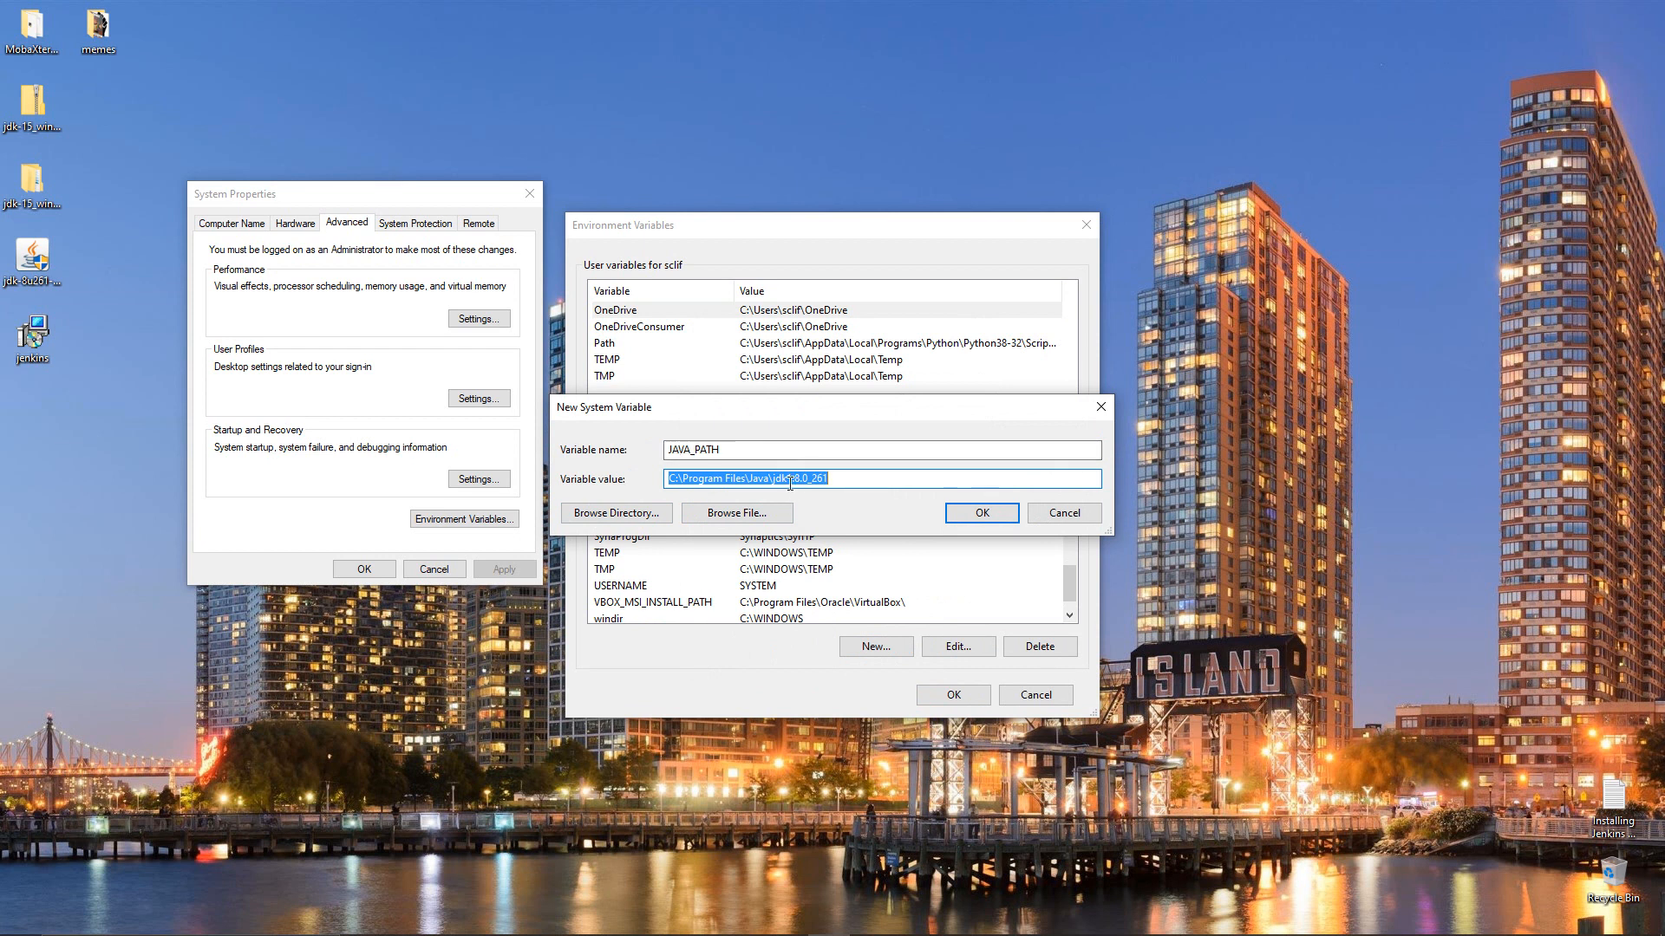
Save JAVA_PATH and scroll the System variables list to confirm it appears
click(965, 517)
click(1069, 615)
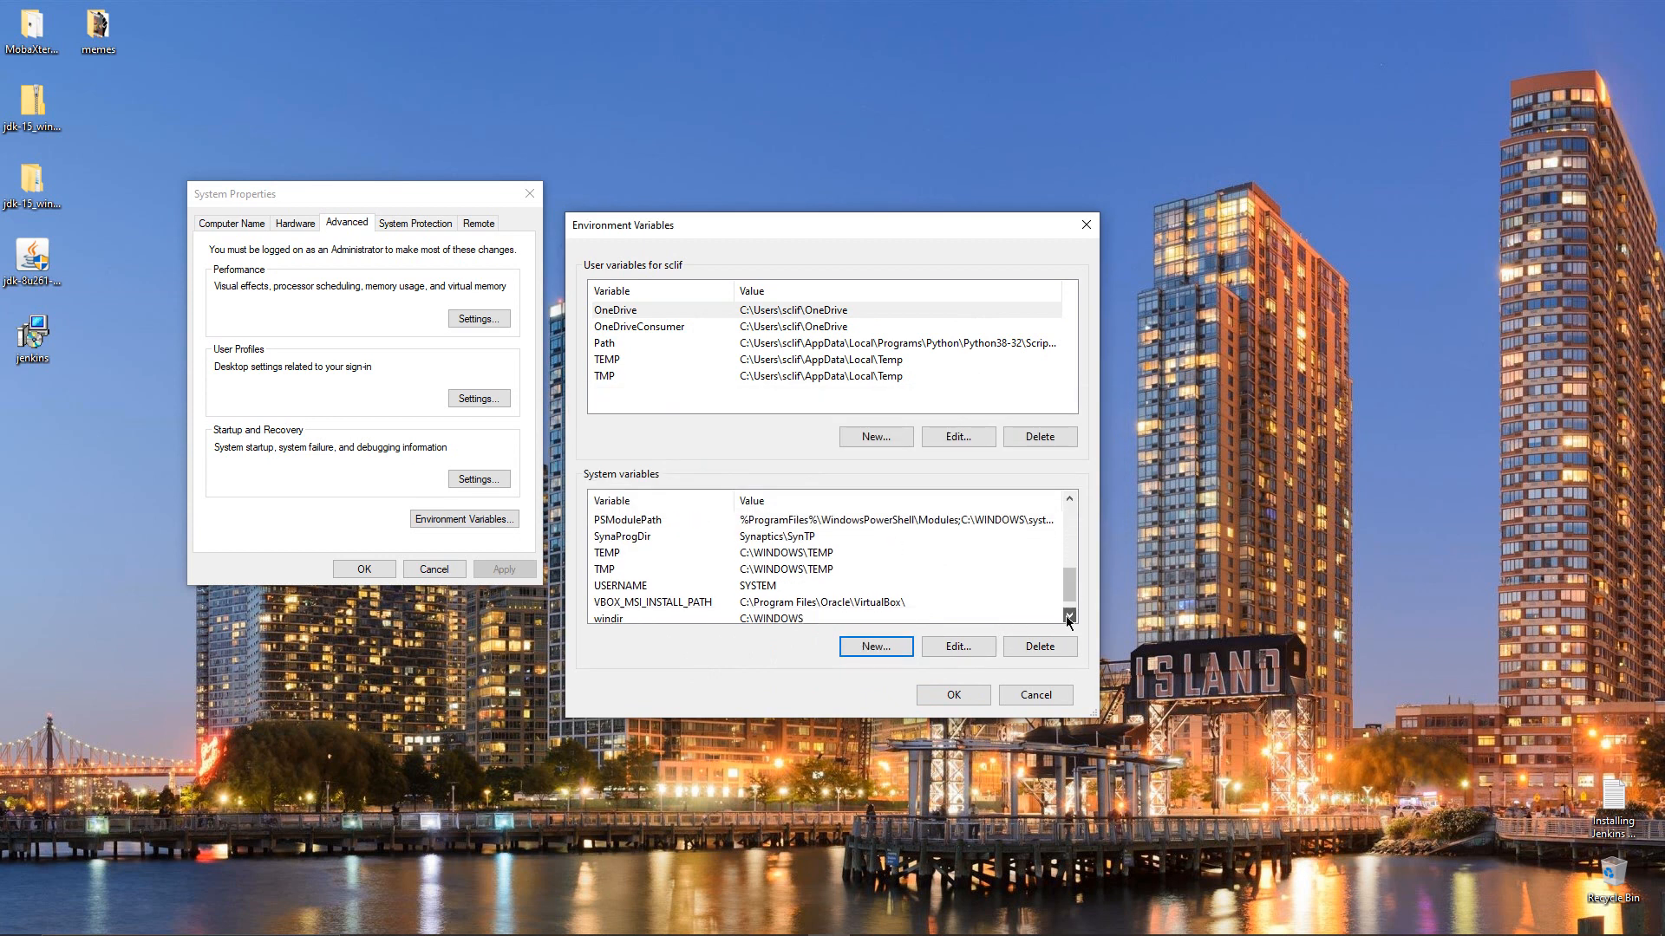
click(1069, 499)
click(1069, 499)
click(1069, 500)
click(1069, 499)
click(1070, 502)
click(1070, 501)
click(1069, 502)
click(1070, 501)
click(1070, 502)
click(1069, 502)
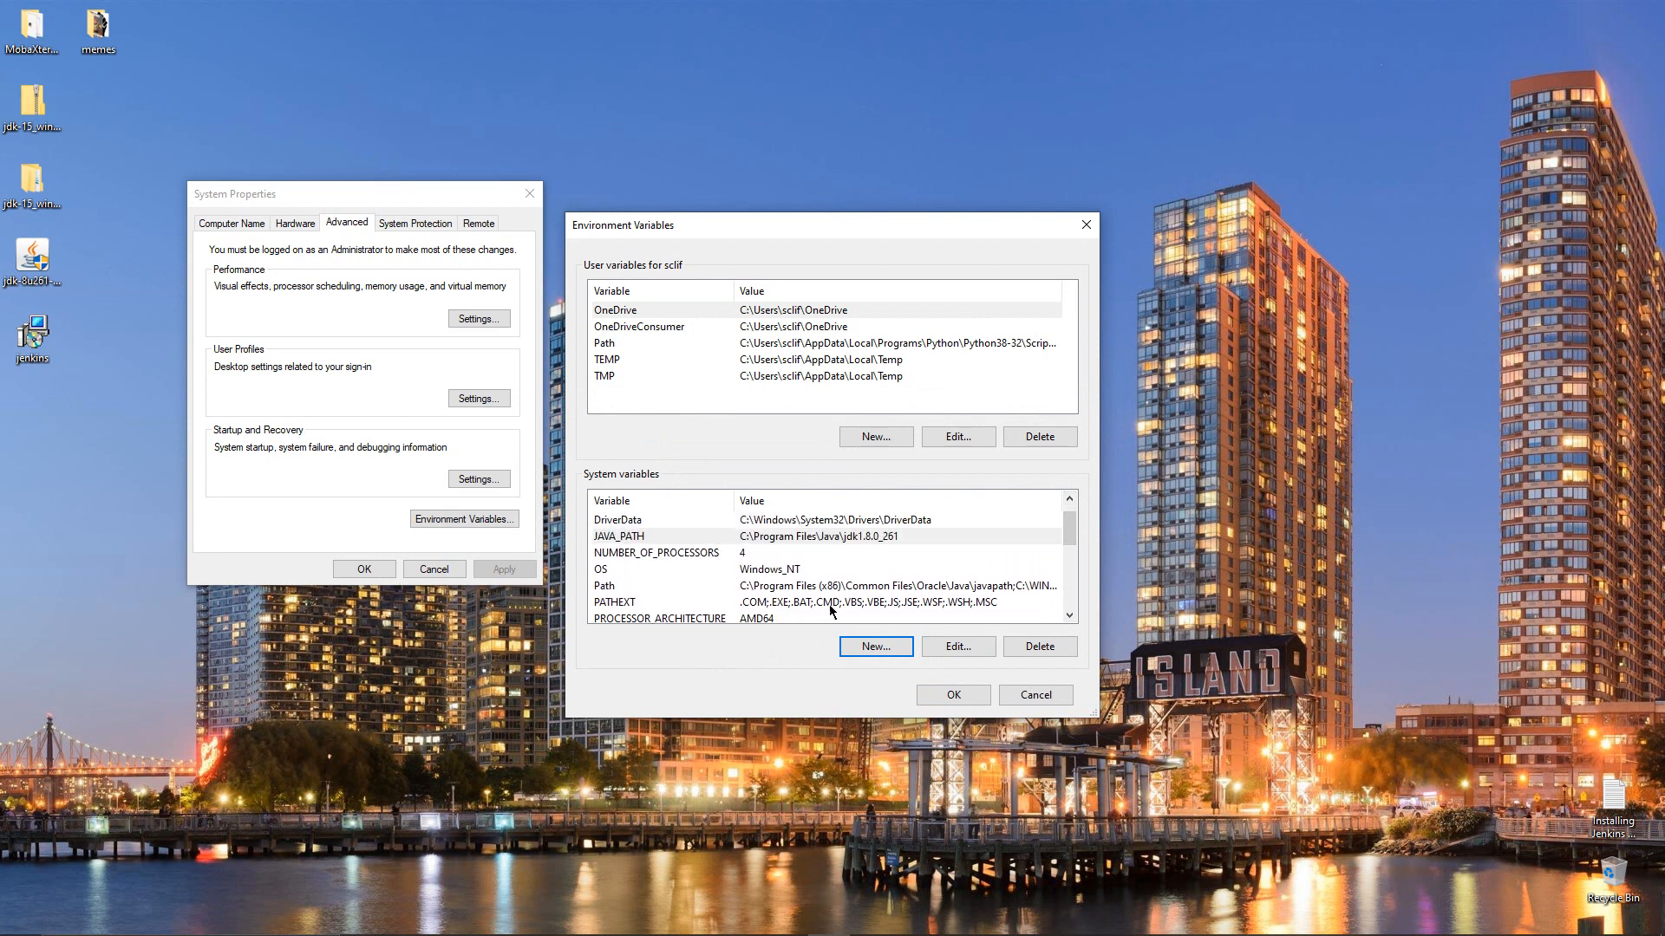
Create system variable JRE_PATH, browsing to C:\Program Files\Java\jre1.8.0_261 for its value
click(861, 649)
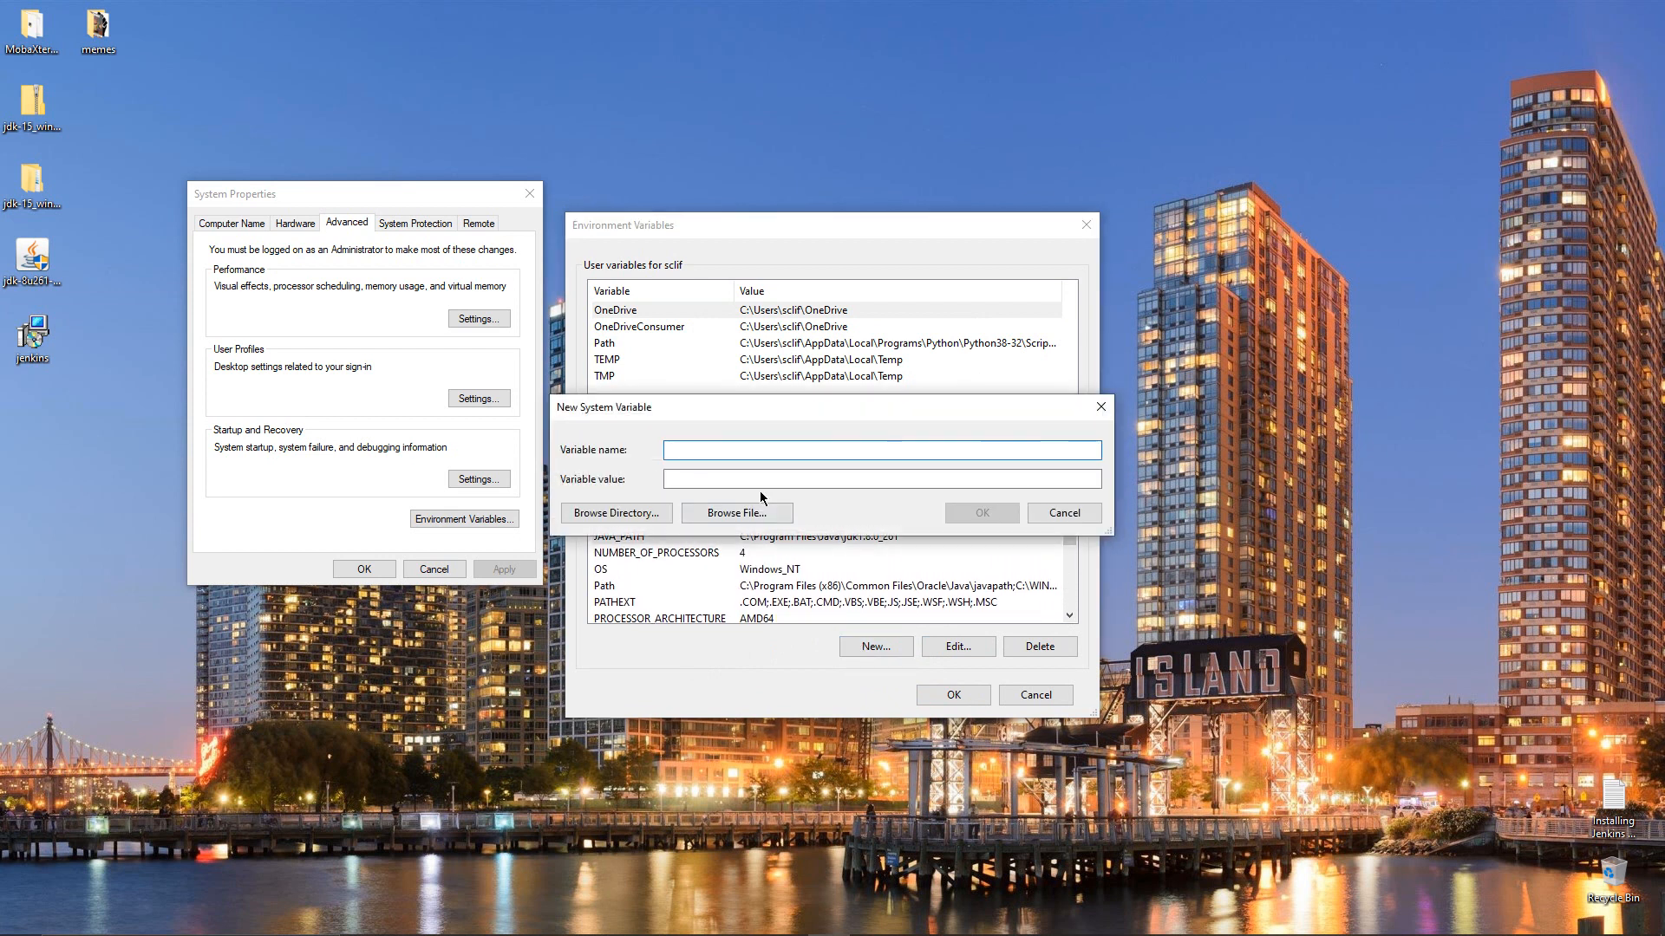
text(JRE_PATH)
click(606, 520)
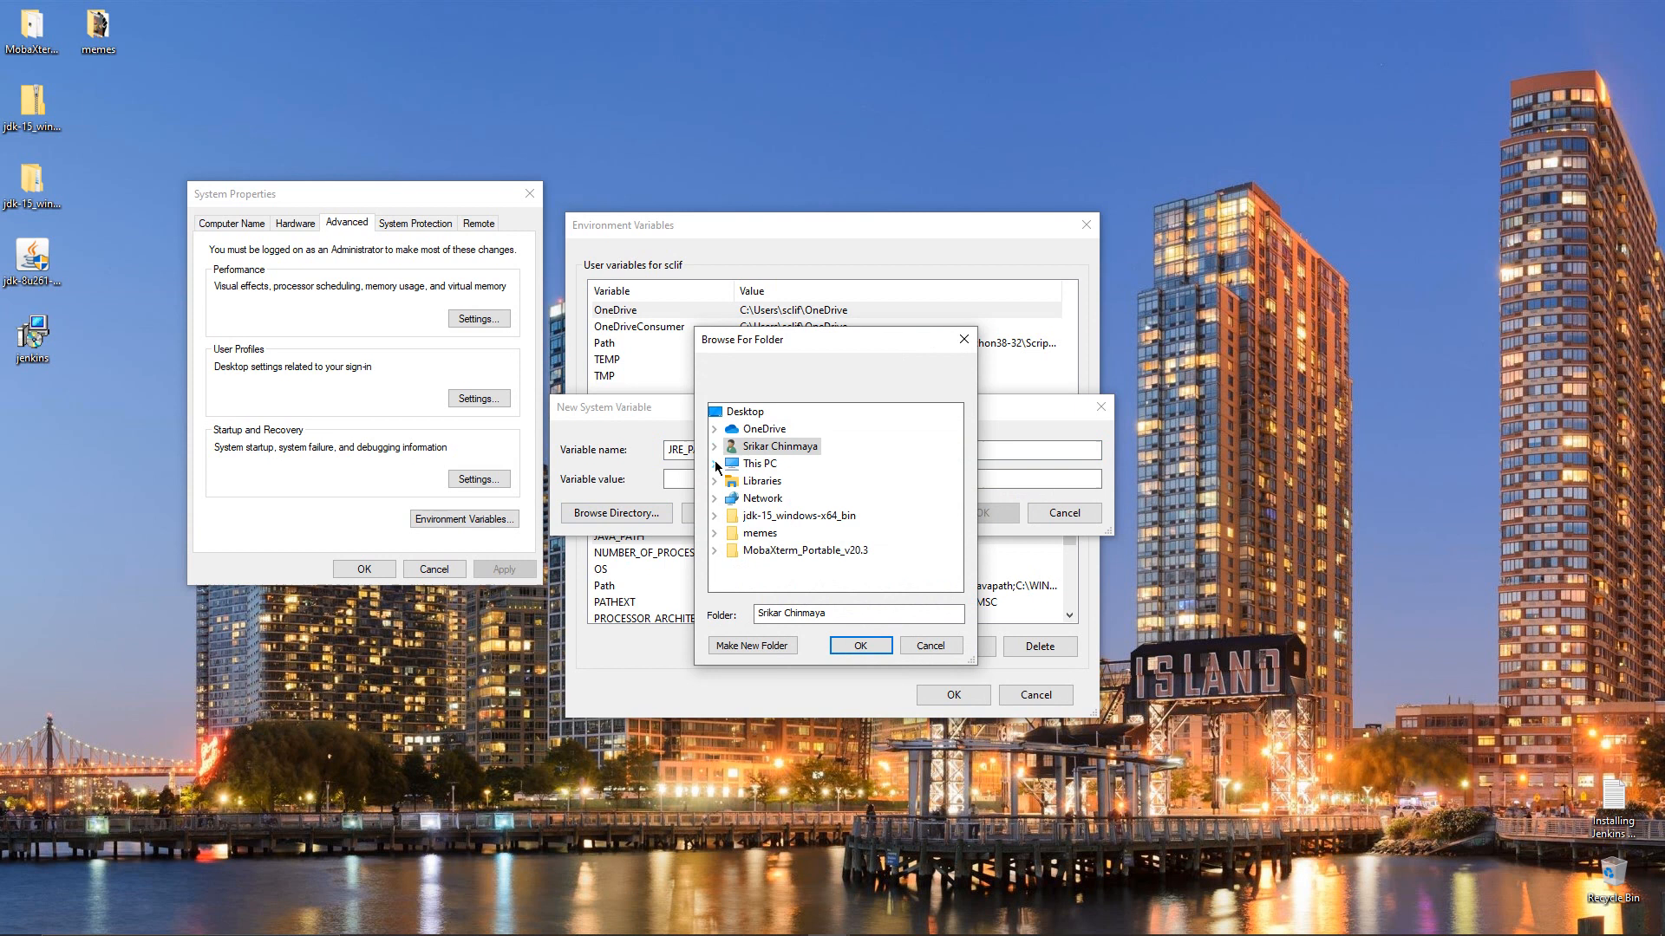
click(715, 464)
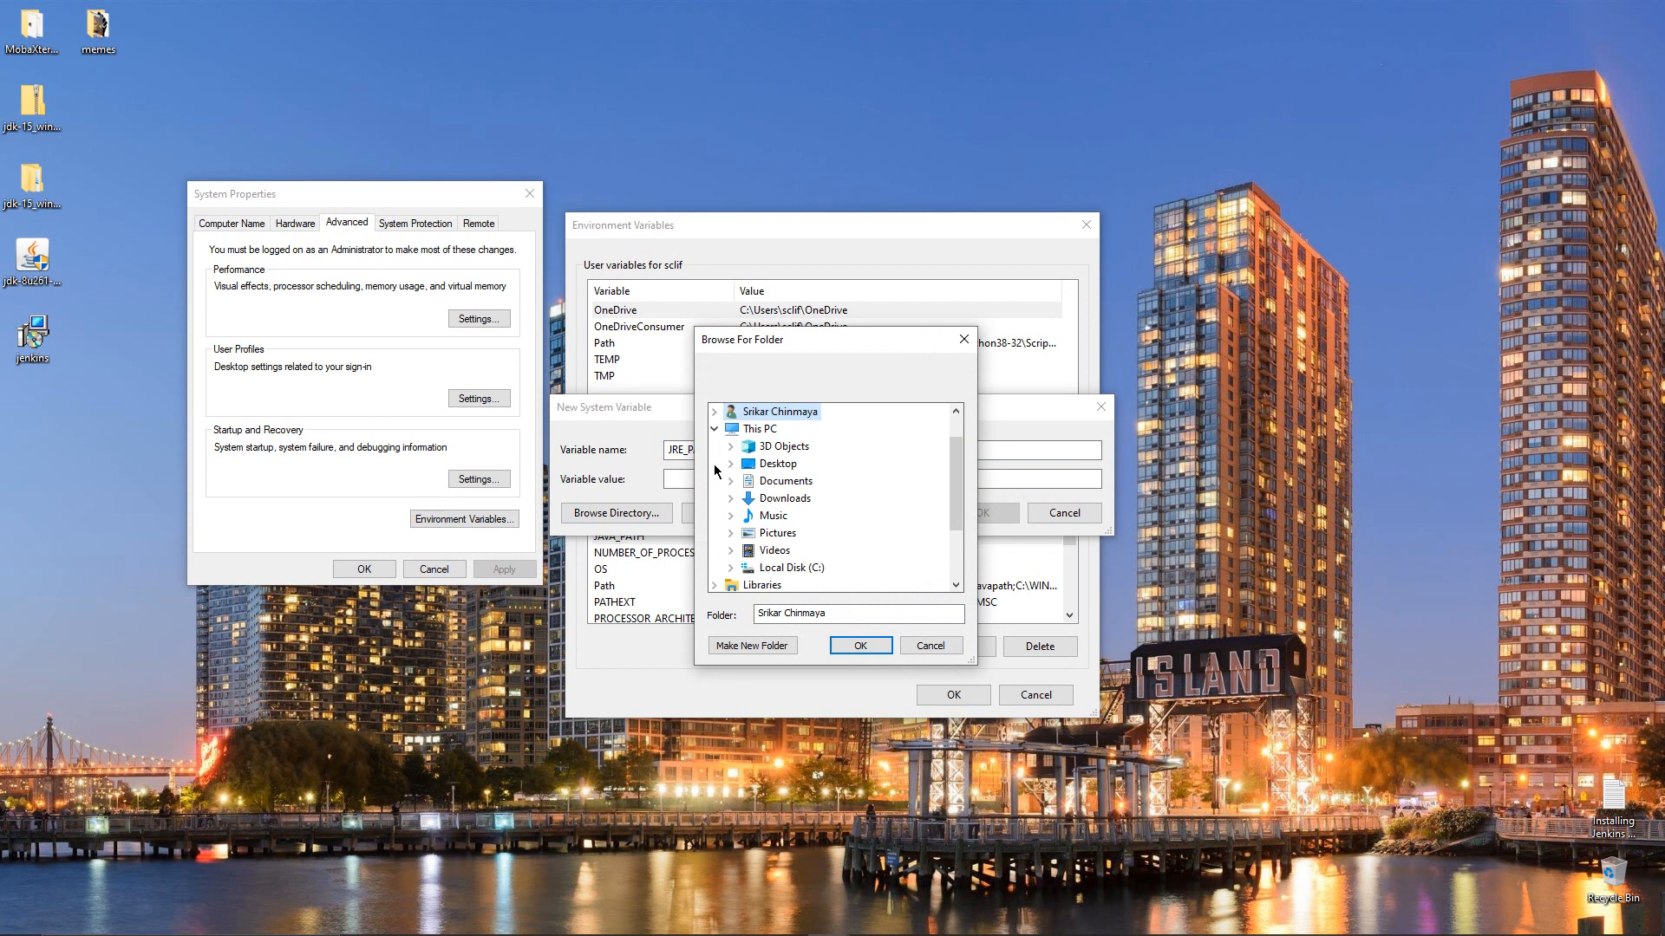
click(734, 568)
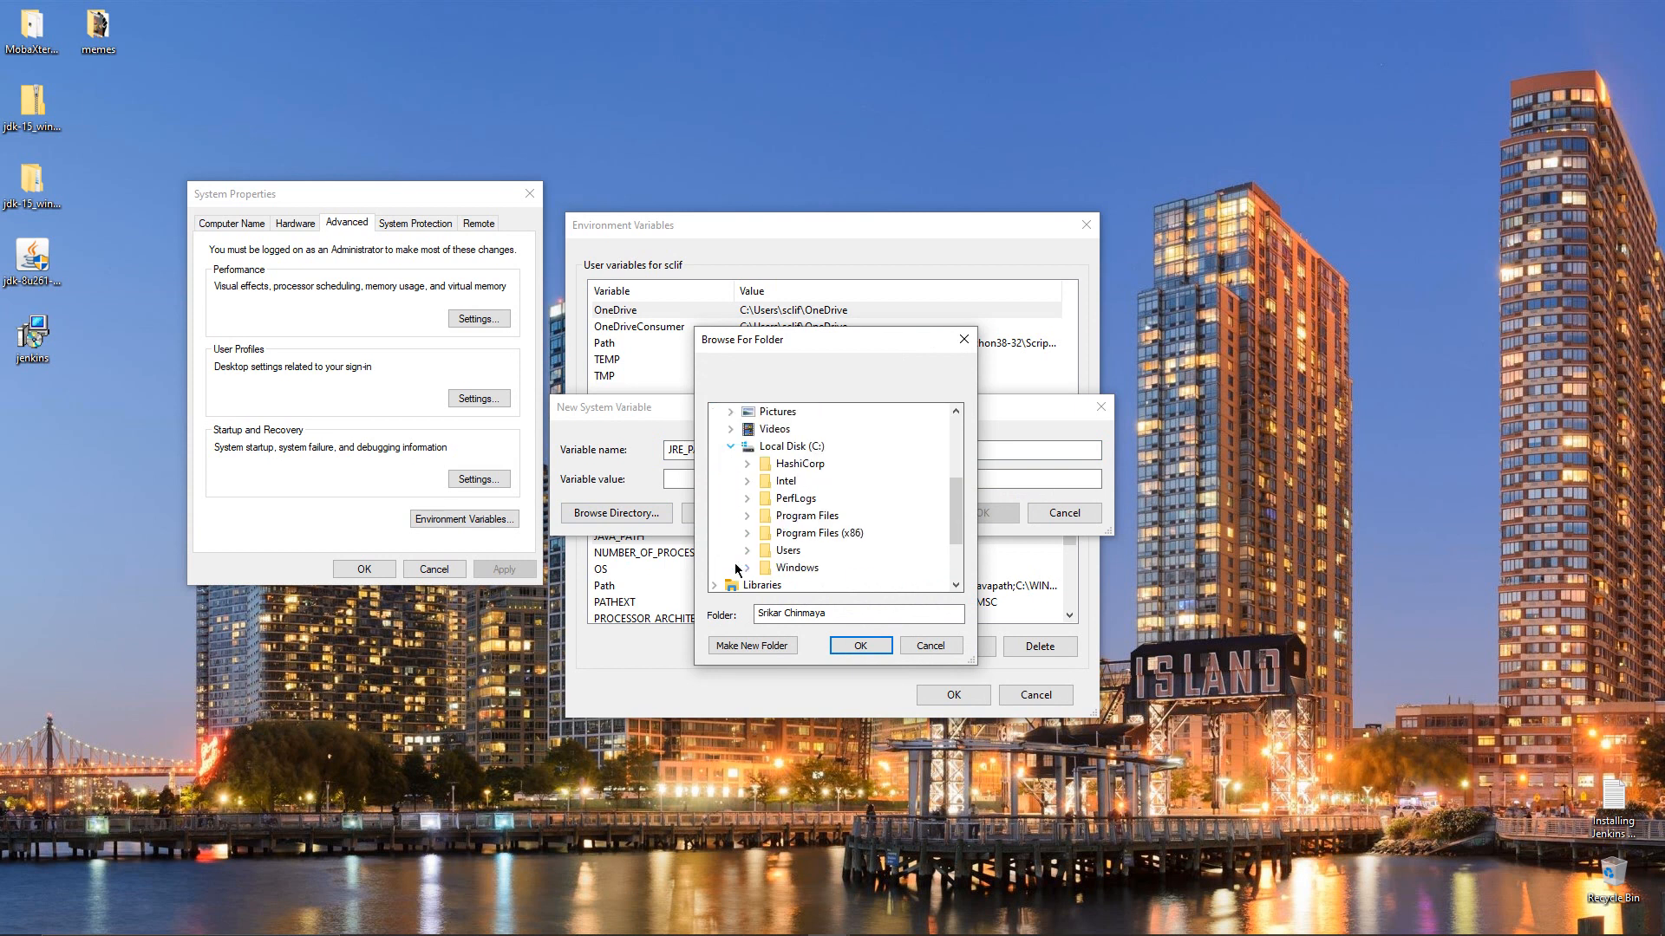
click(749, 514)
scroll(753, 519, down, 2)
scroll(753, 519, down, 1)
click(764, 432)
click(801, 466)
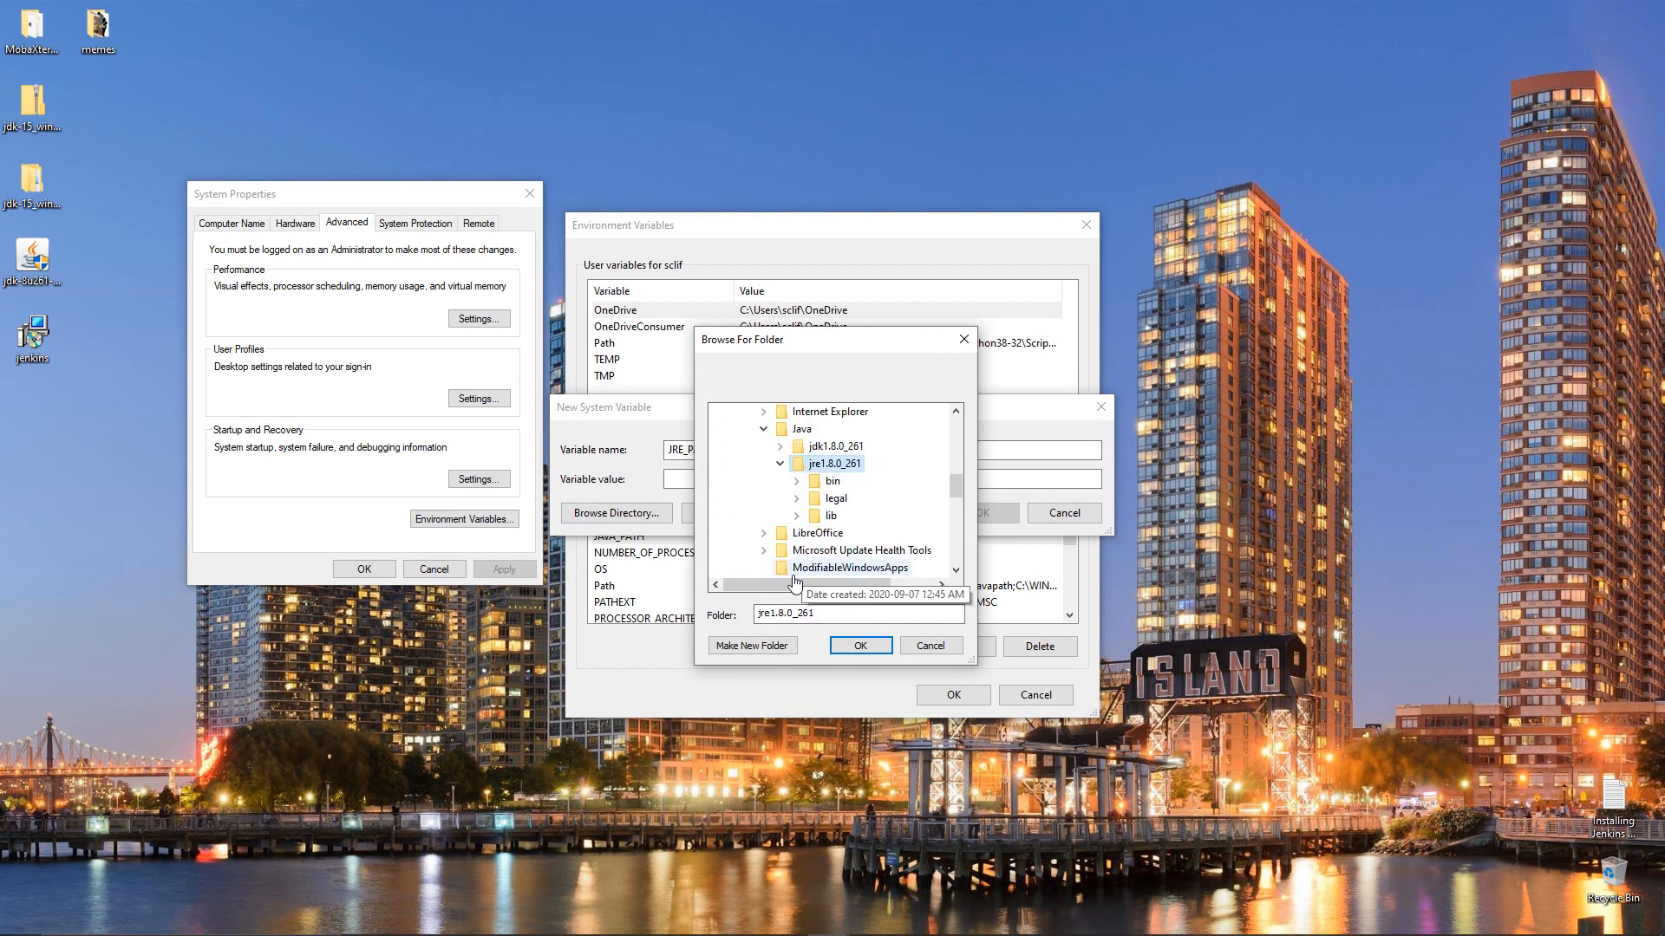
click(838, 648)
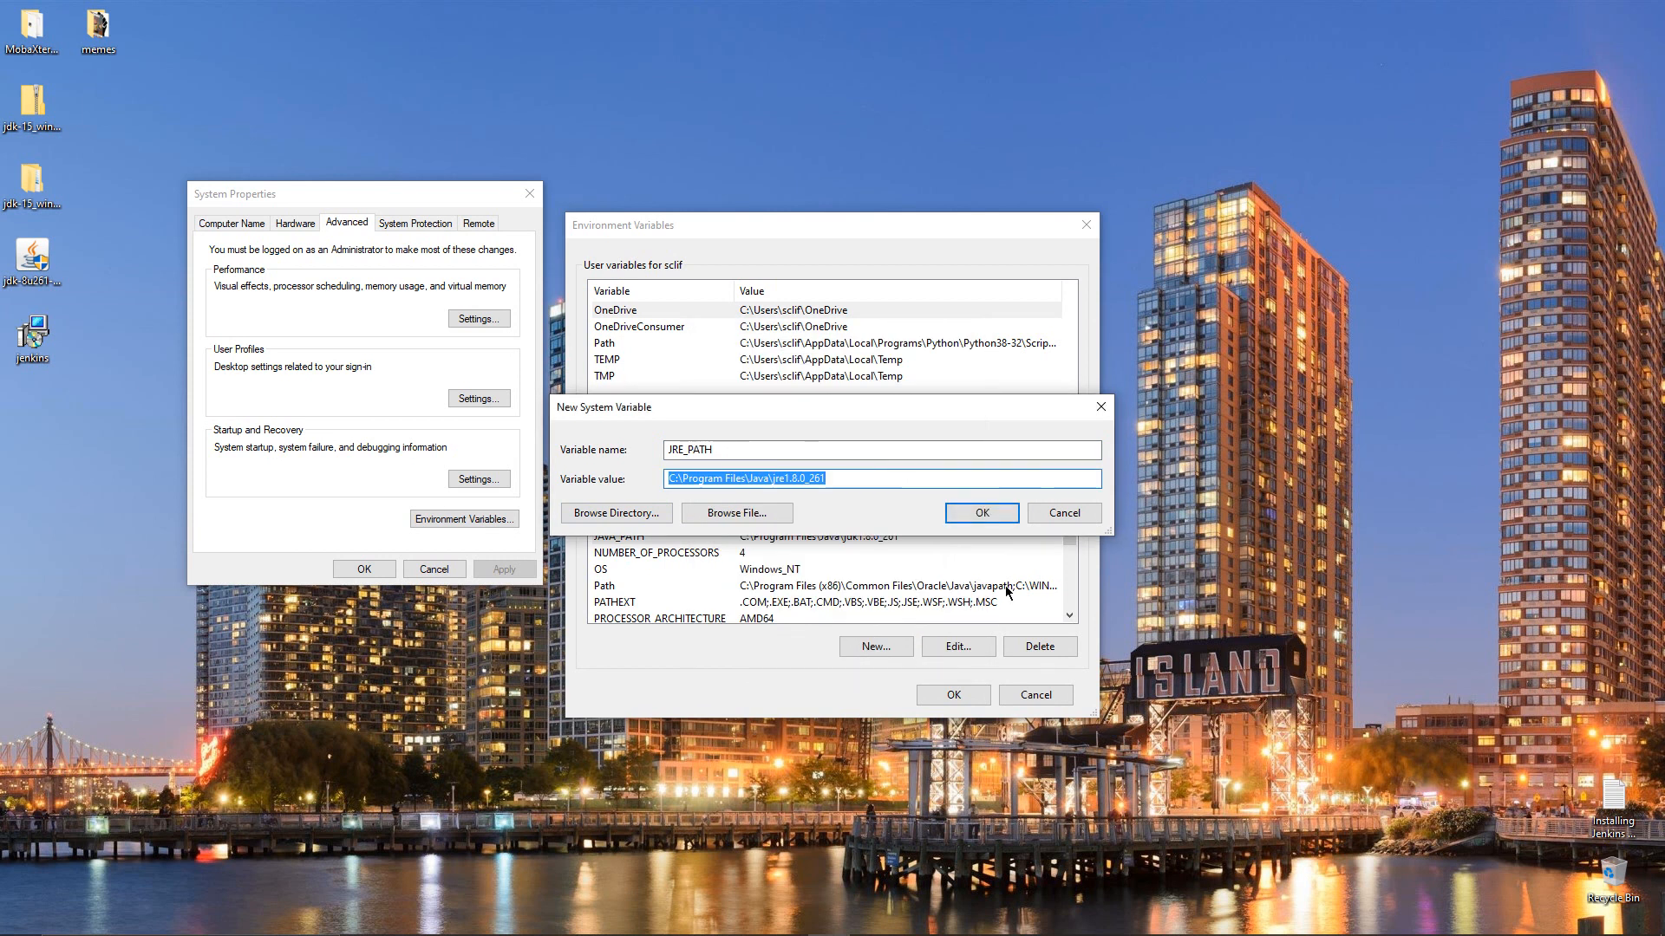
click(1003, 513)
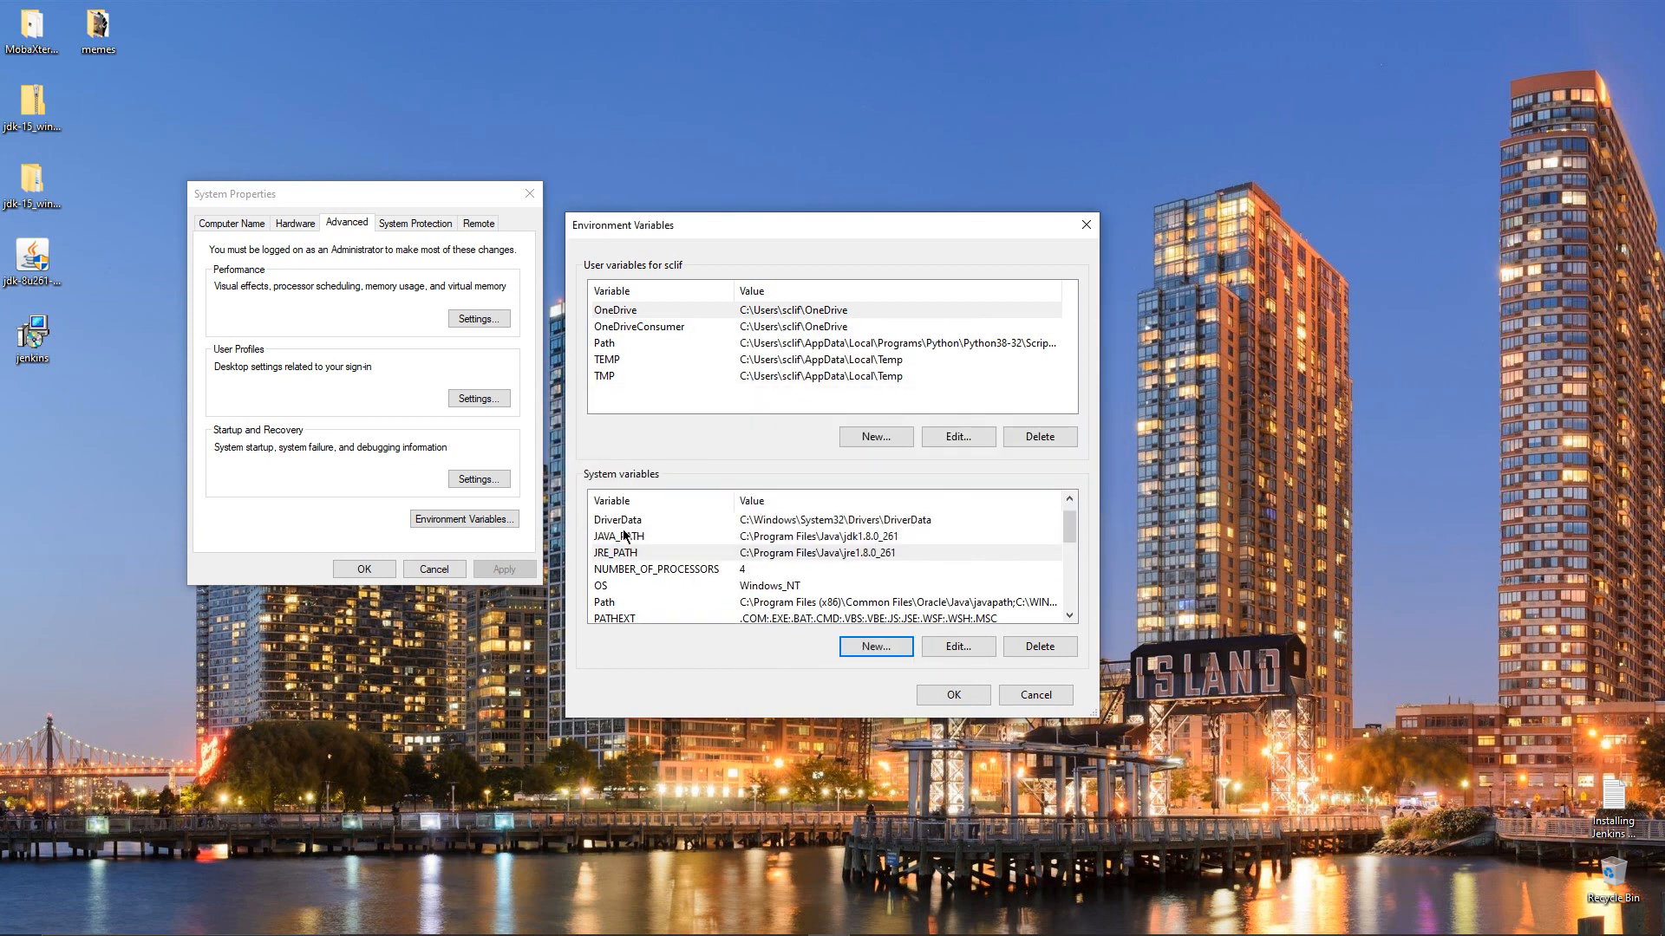
Edit the system Path variable, add a new empty entry, and open File Explorer
click(865, 602)
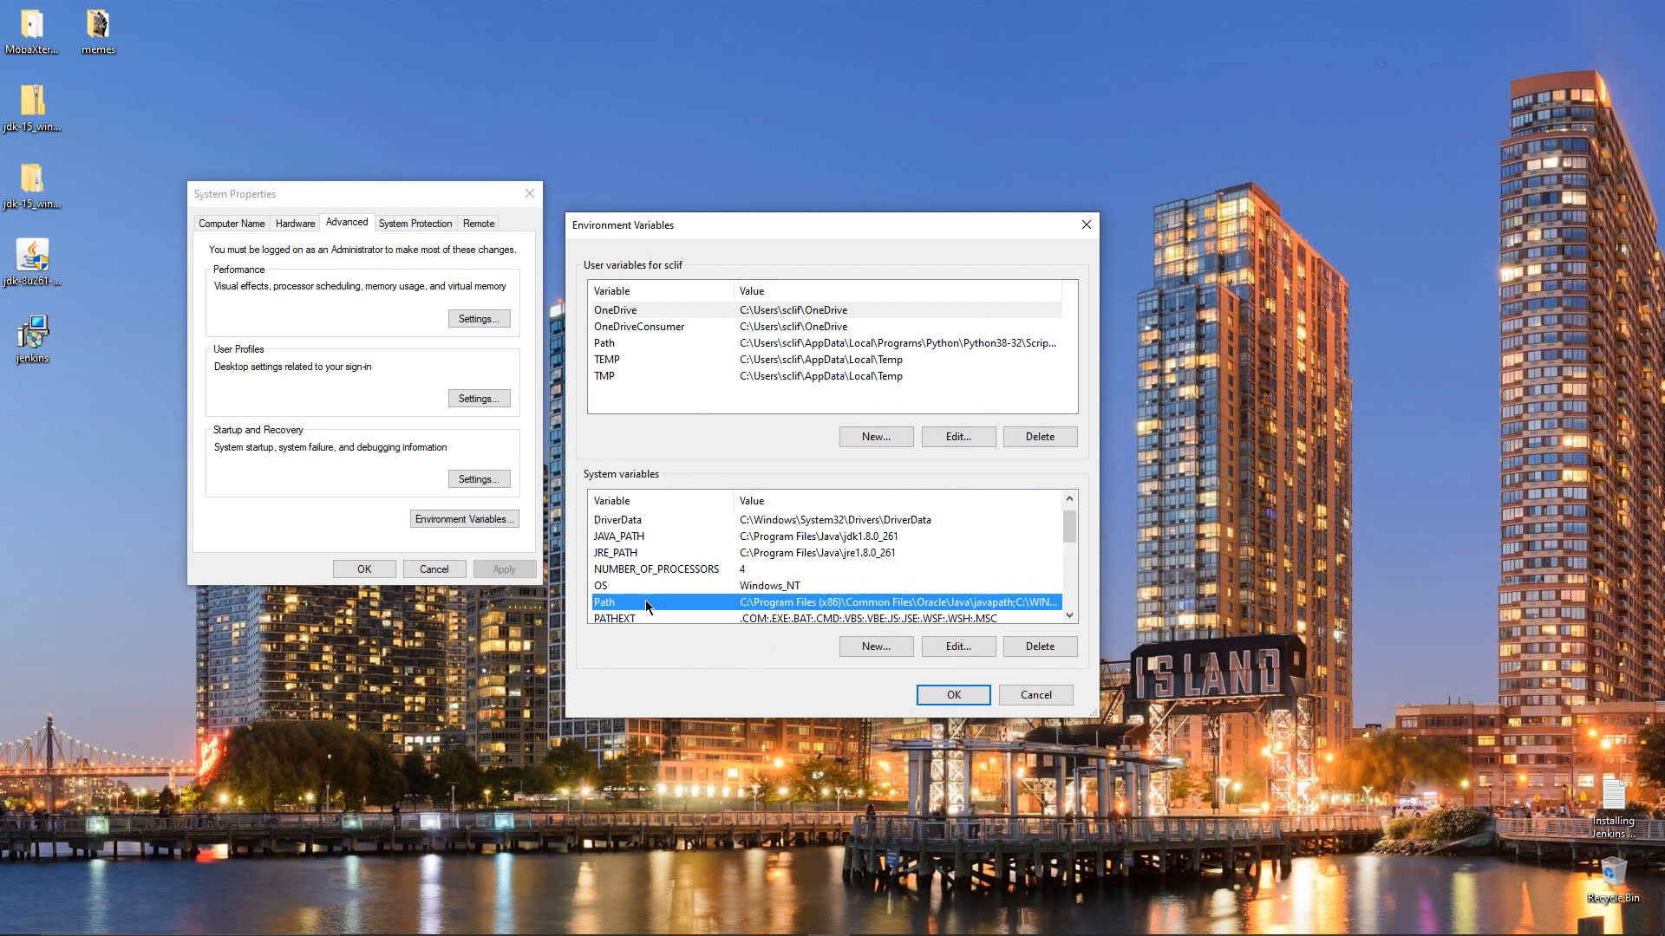
click(933, 652)
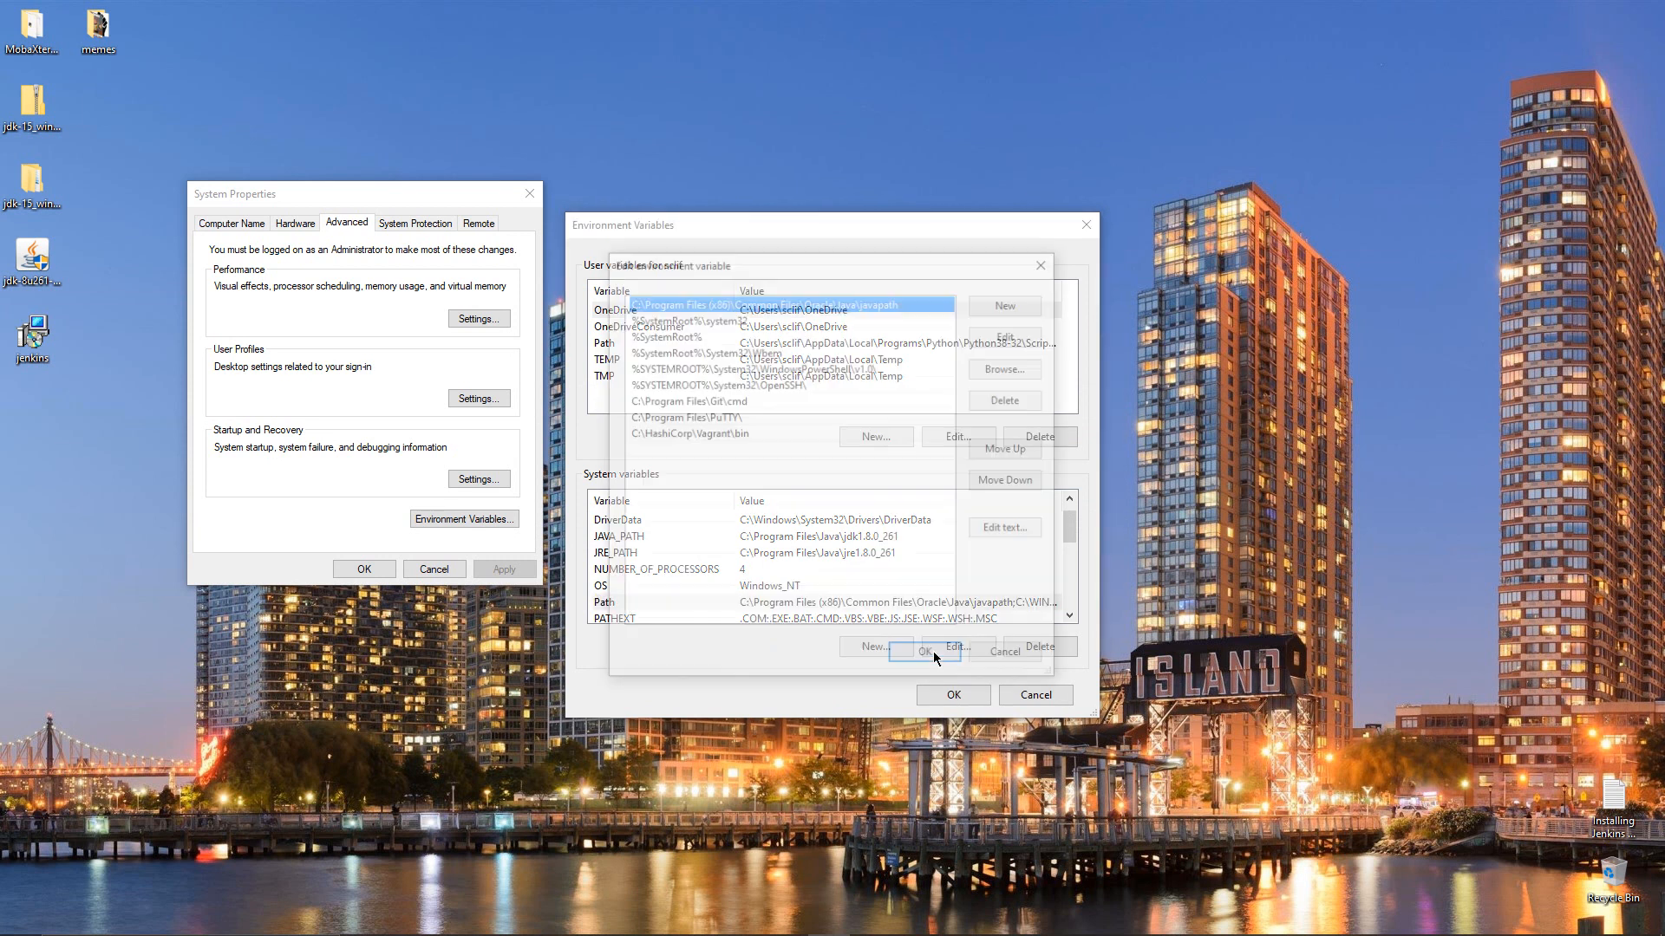
click(977, 308)
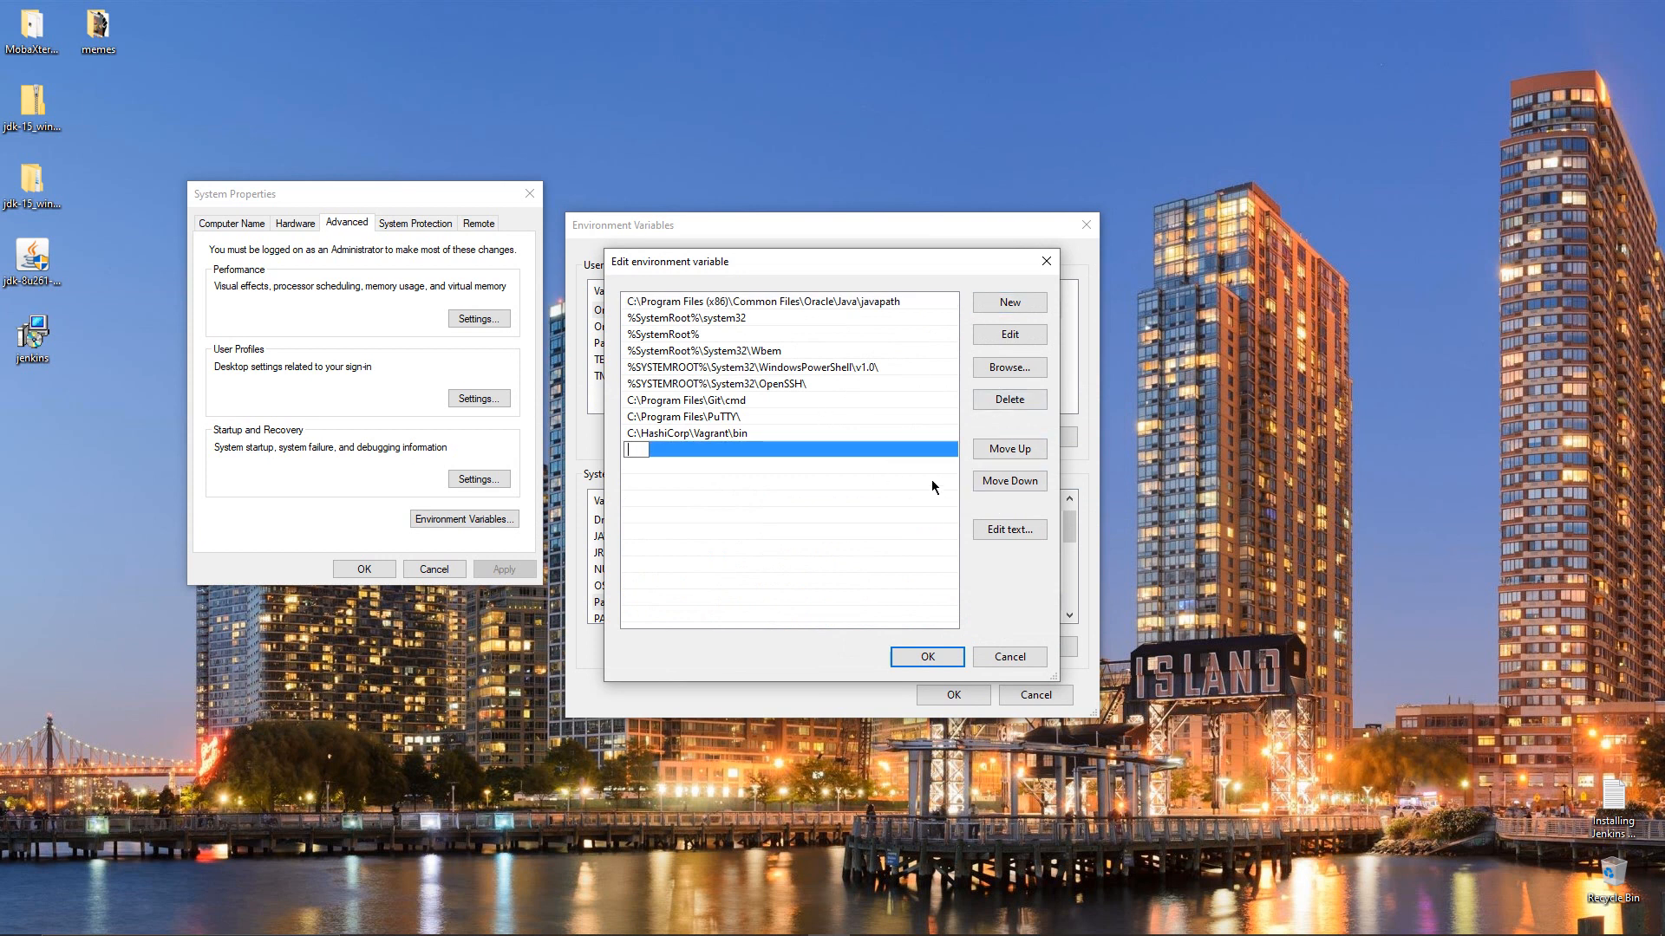
key(super+e)
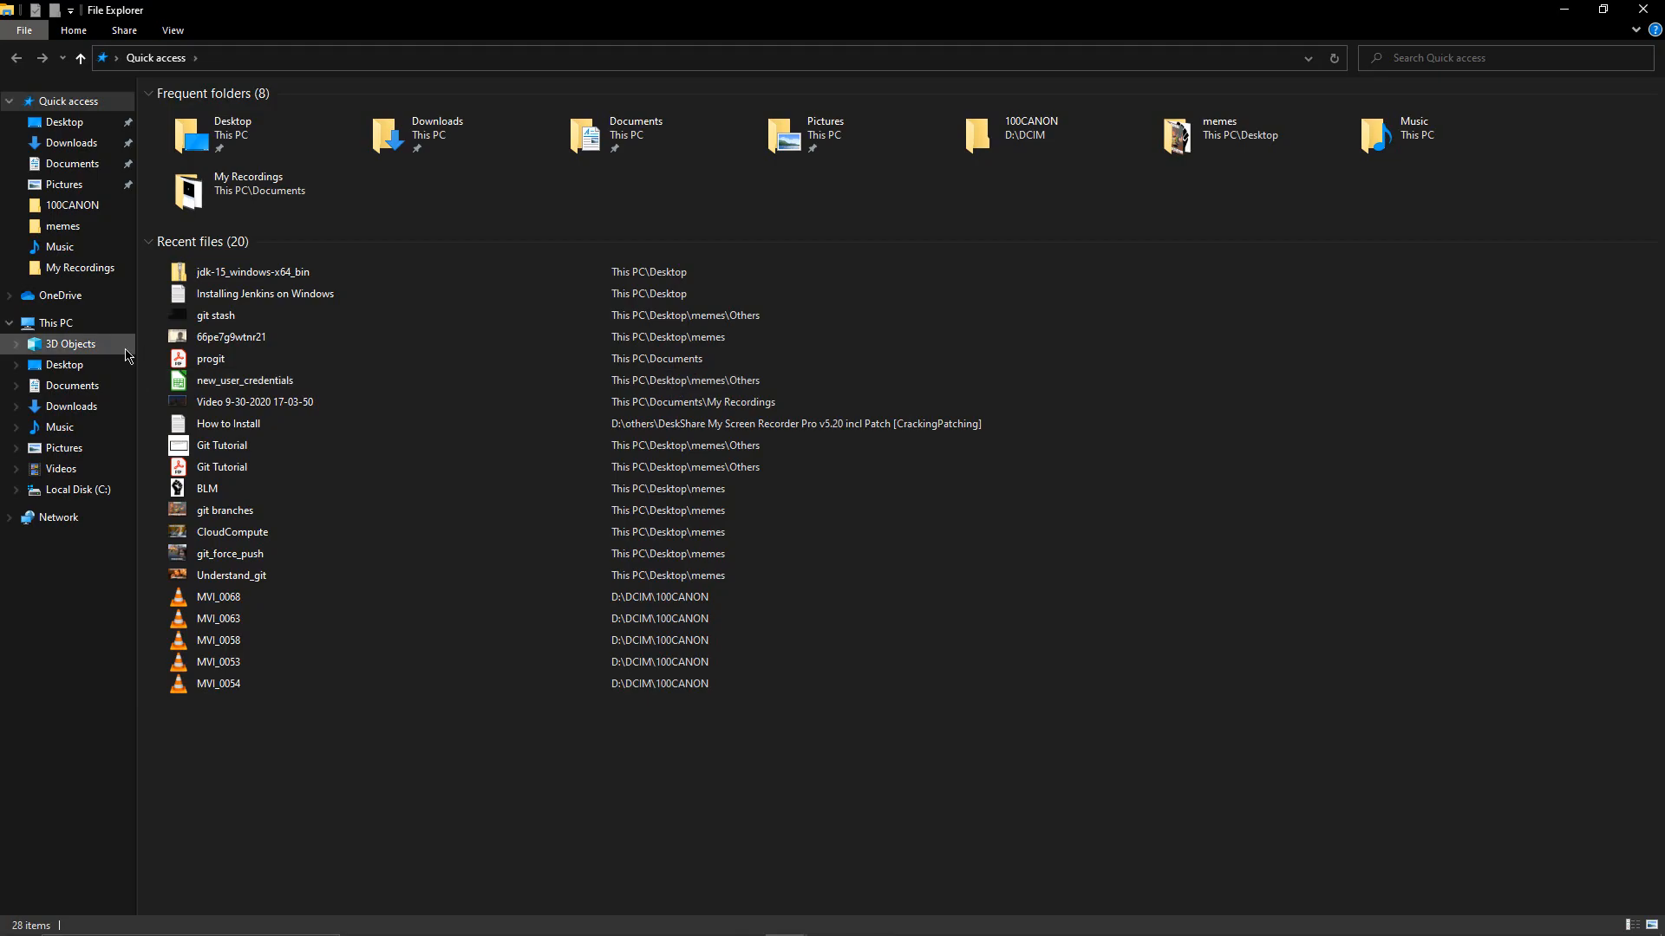
Browse to C:\Program Files\Java\jdk1.8.0_261\bin and select its full path in the address bar
click(78, 489)
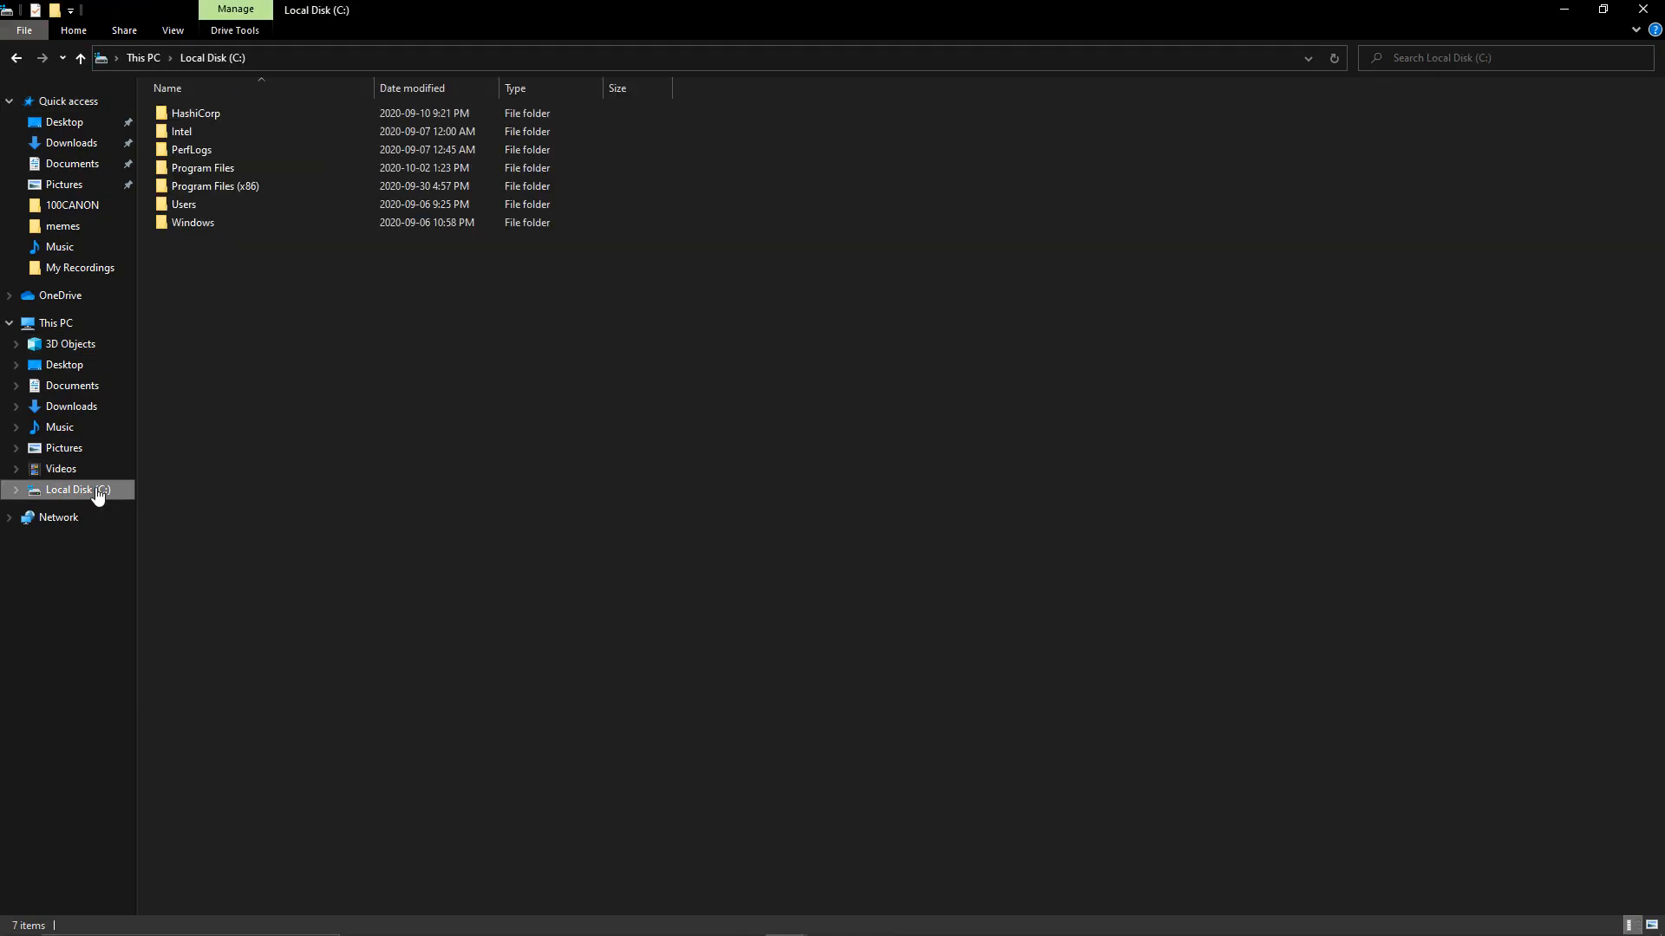
double_click(270, 168)
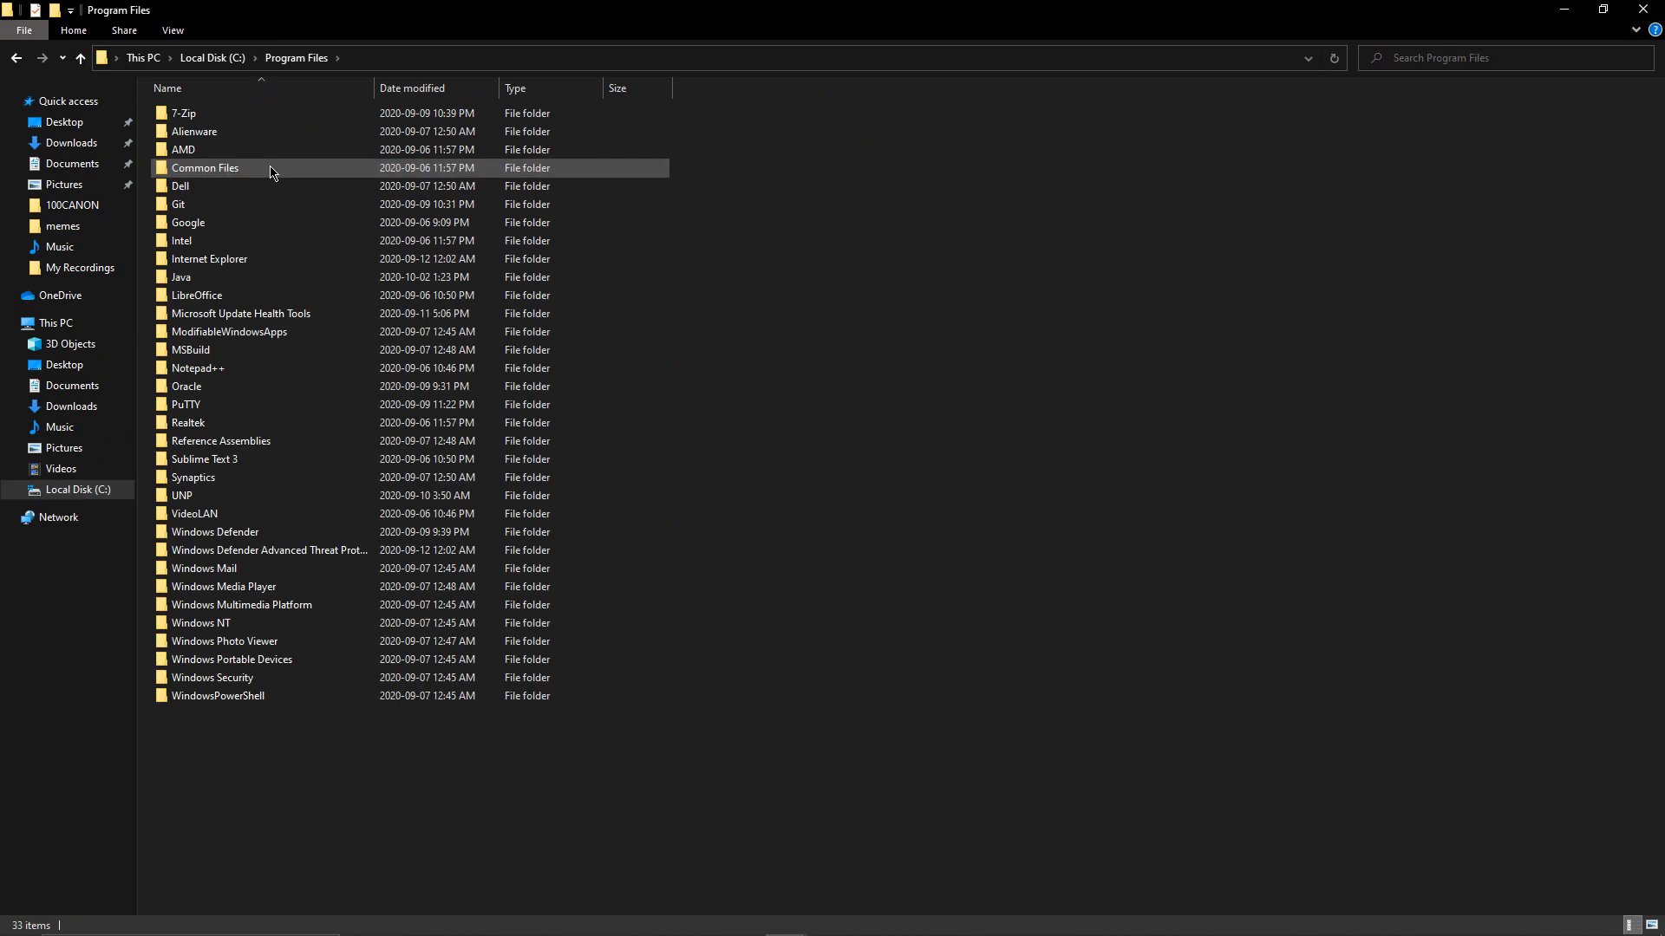
double_click(233, 282)
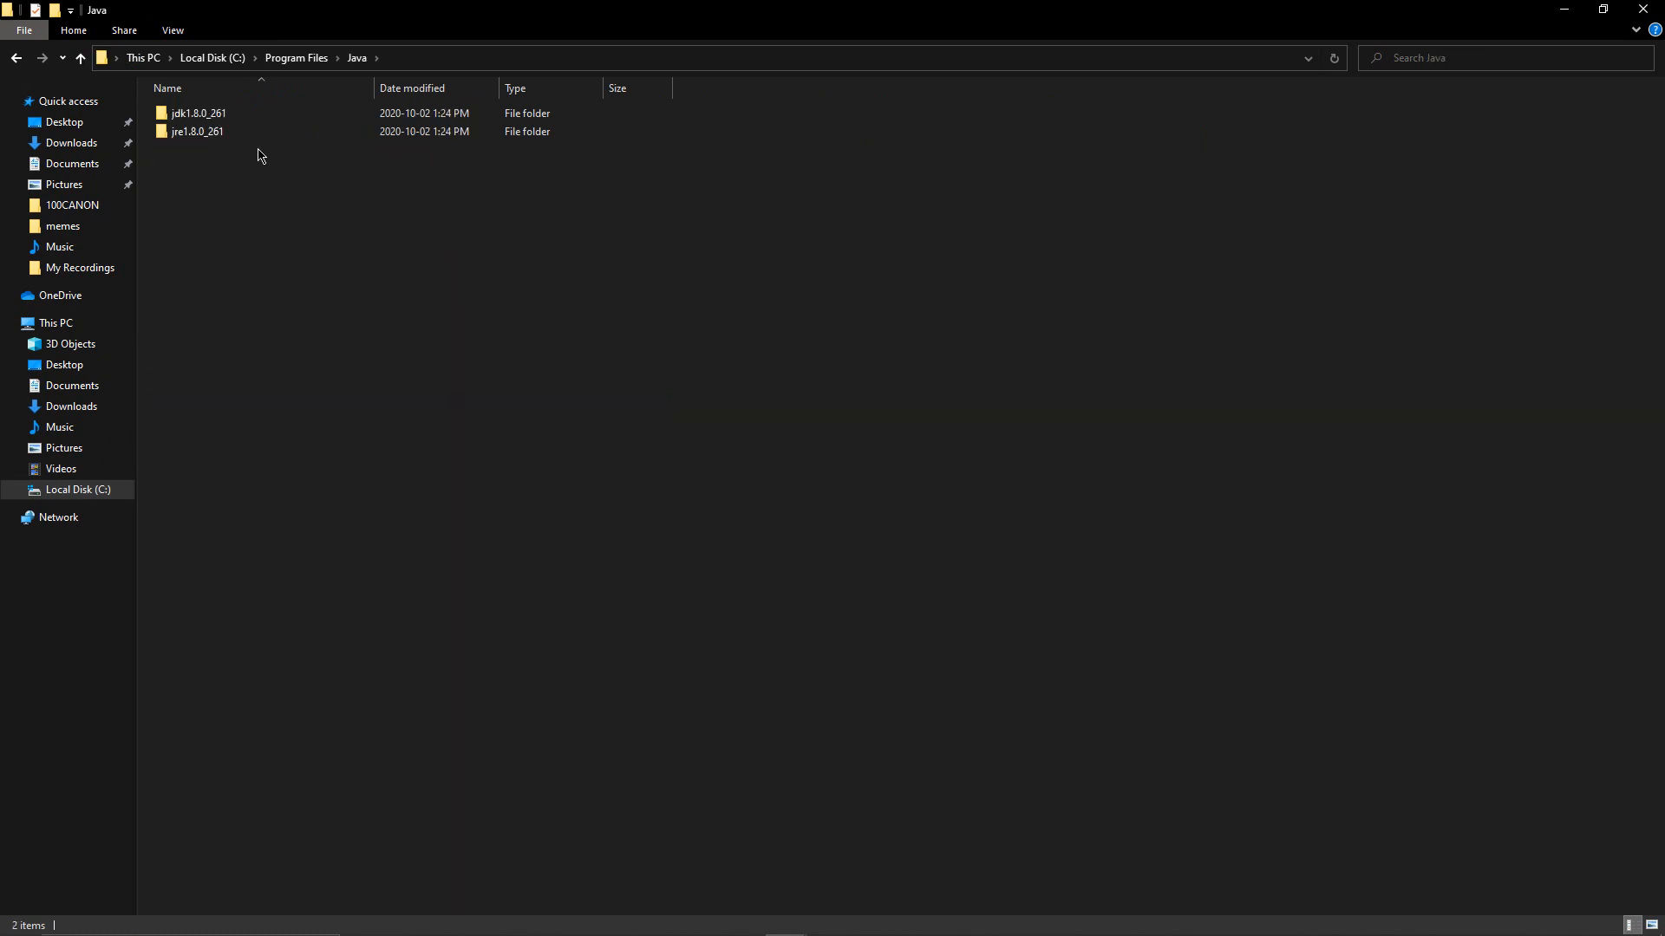
double_click(277, 119)
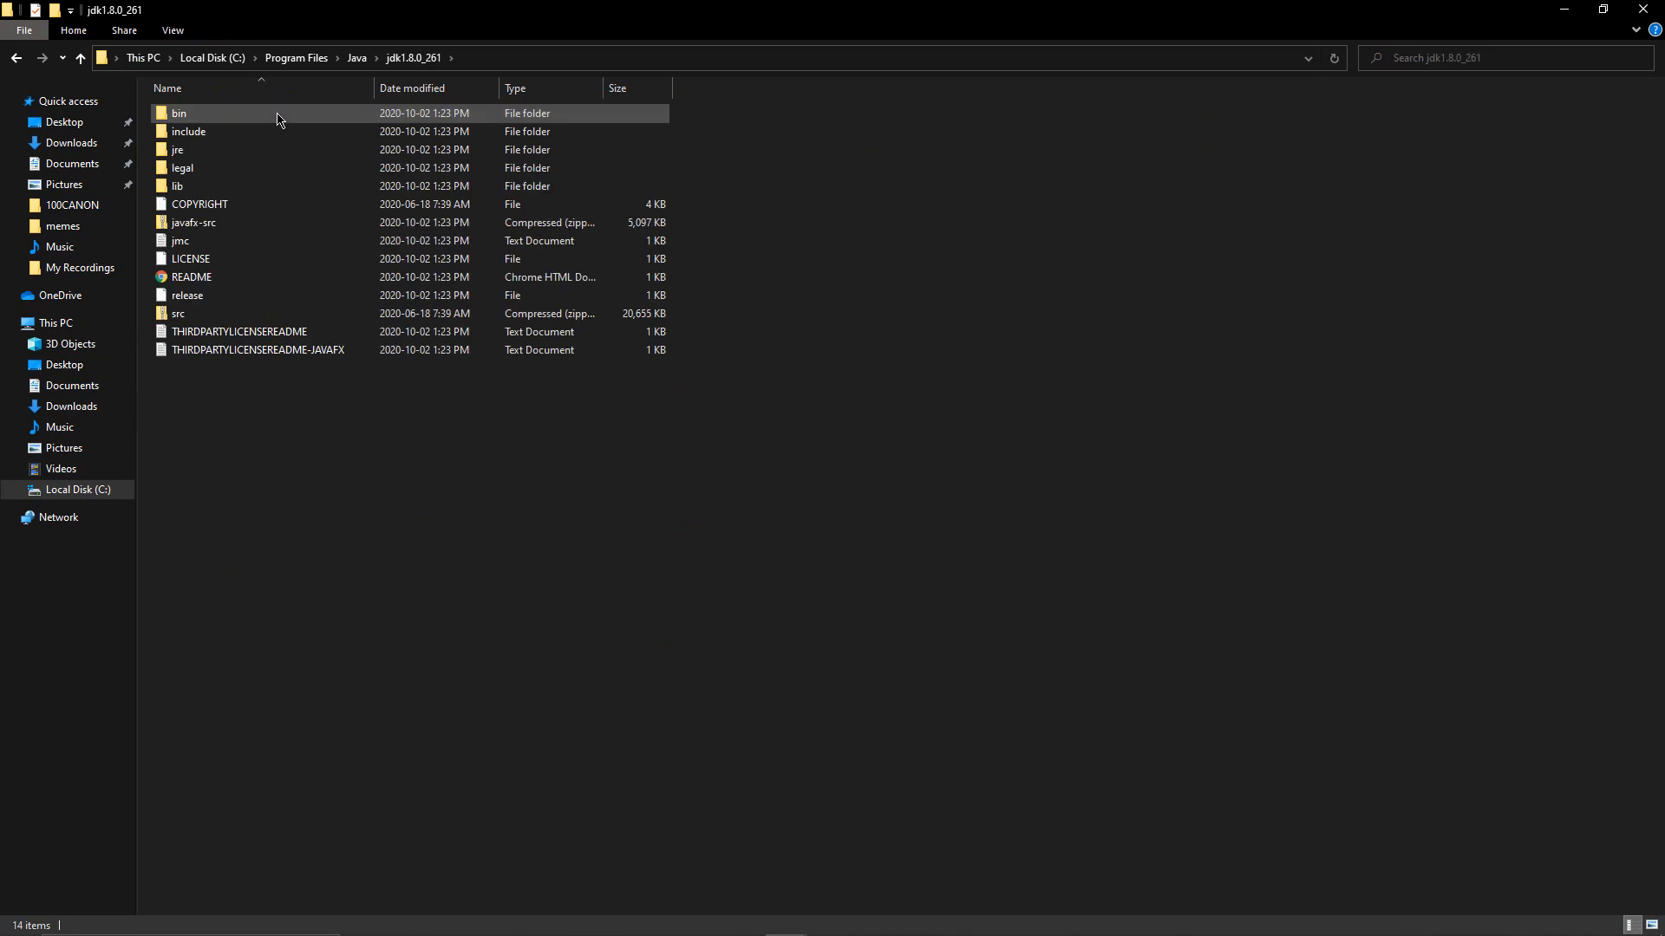
double_click(277, 117)
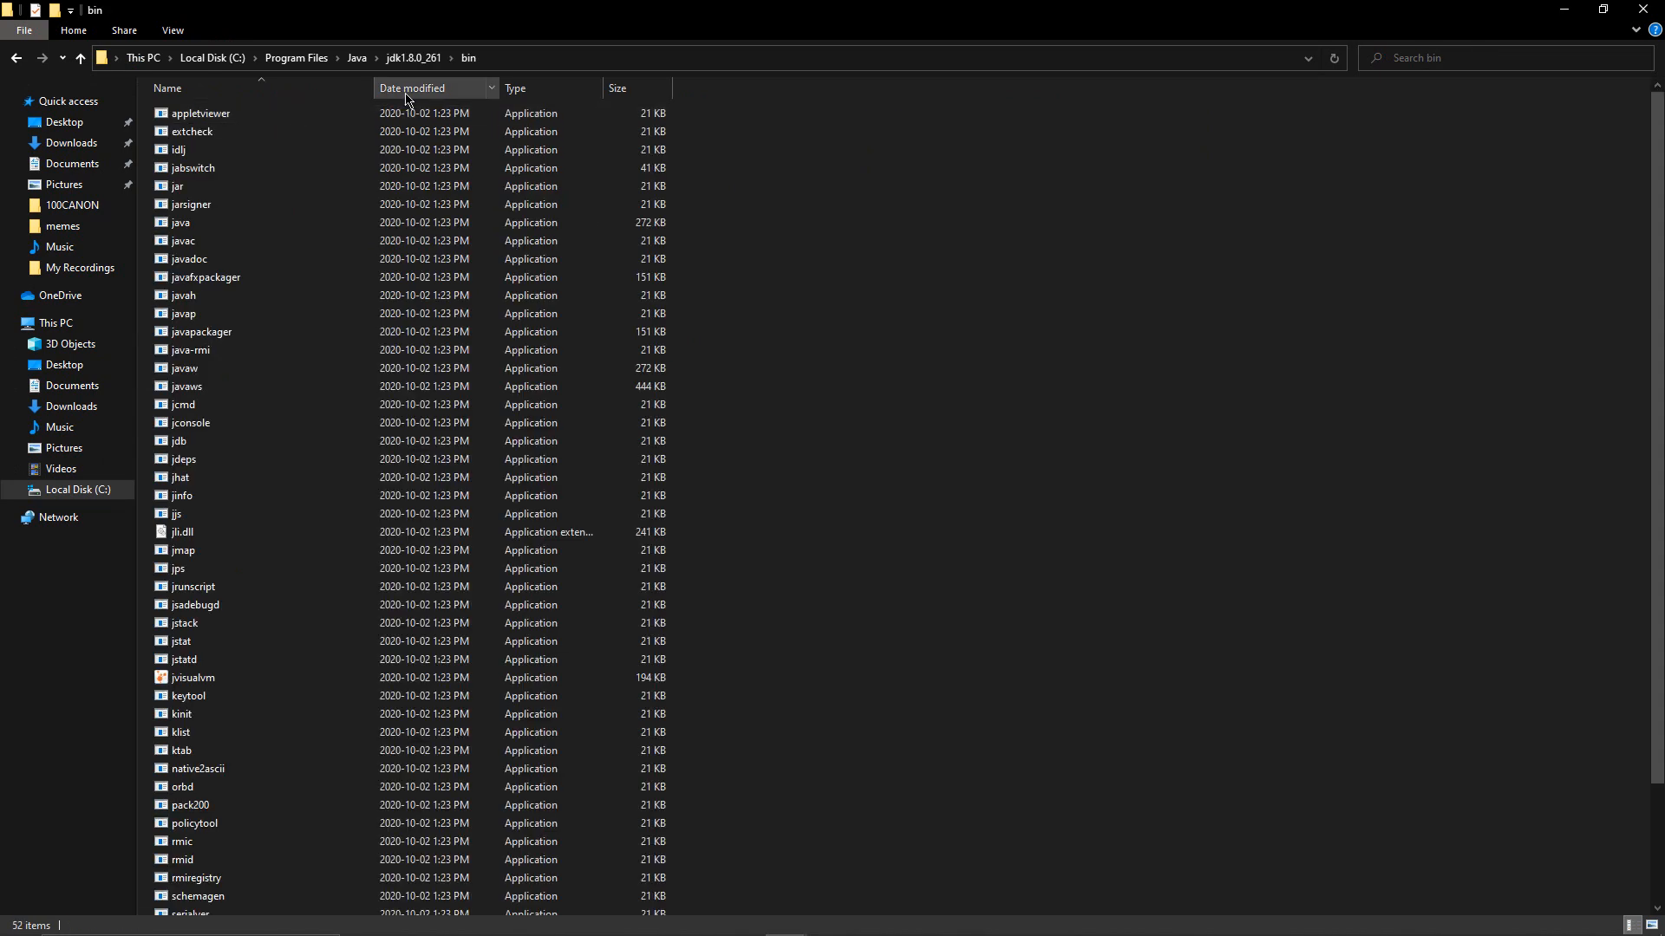
click(530, 58)
key(ctrl+c)
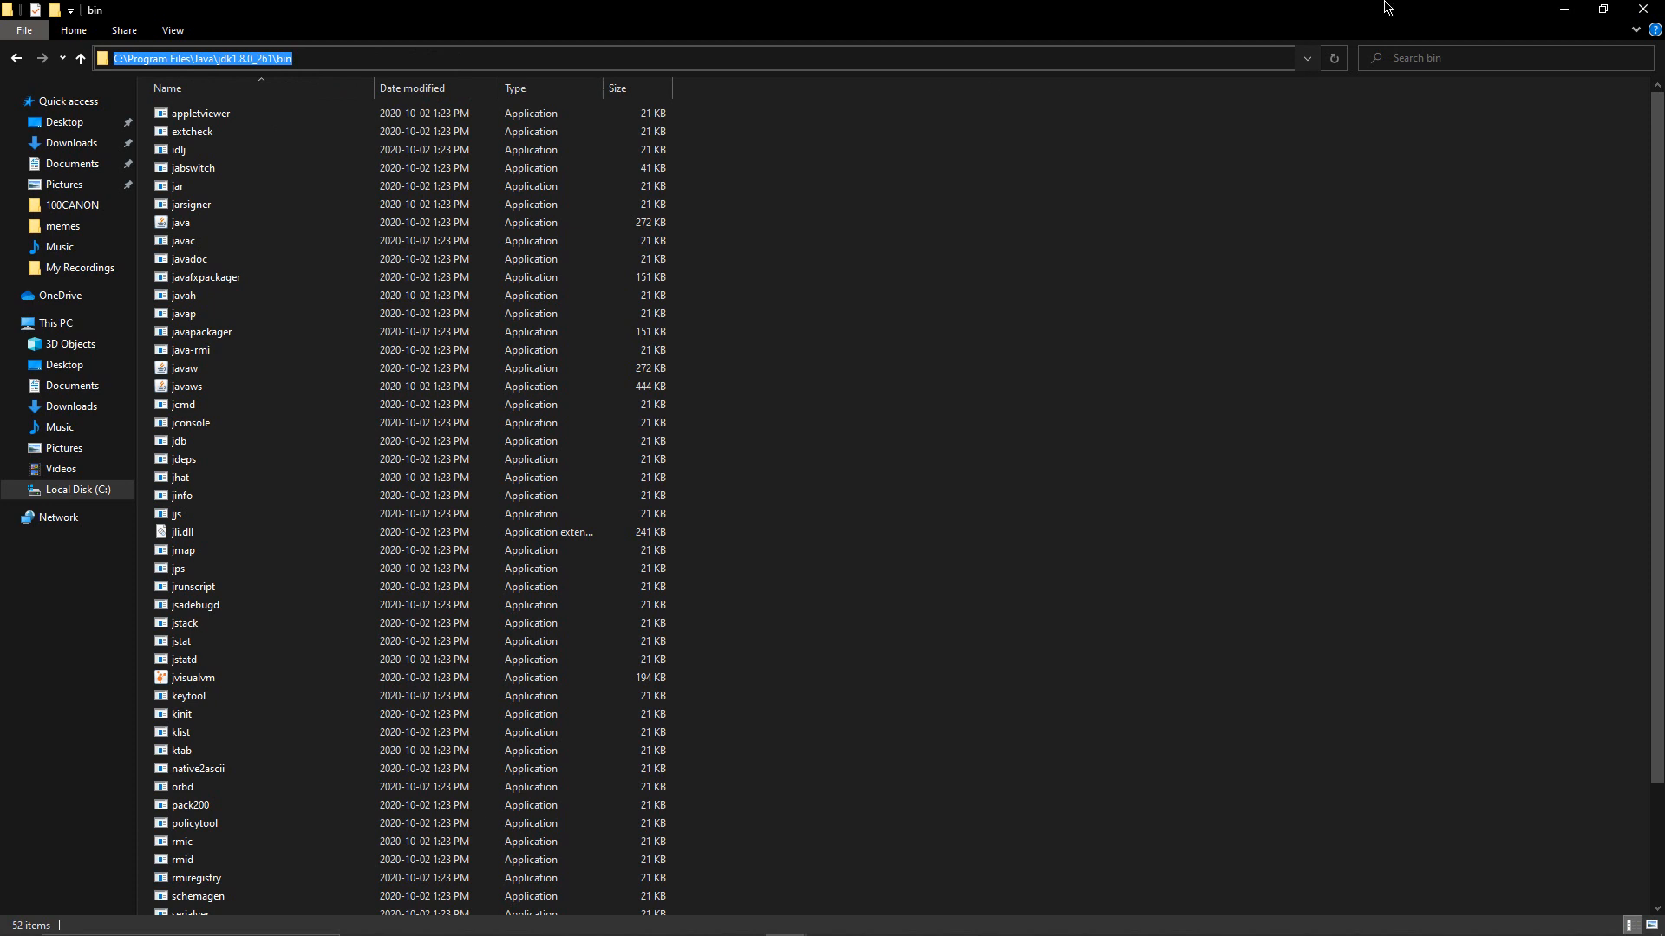
click(1580, 9)
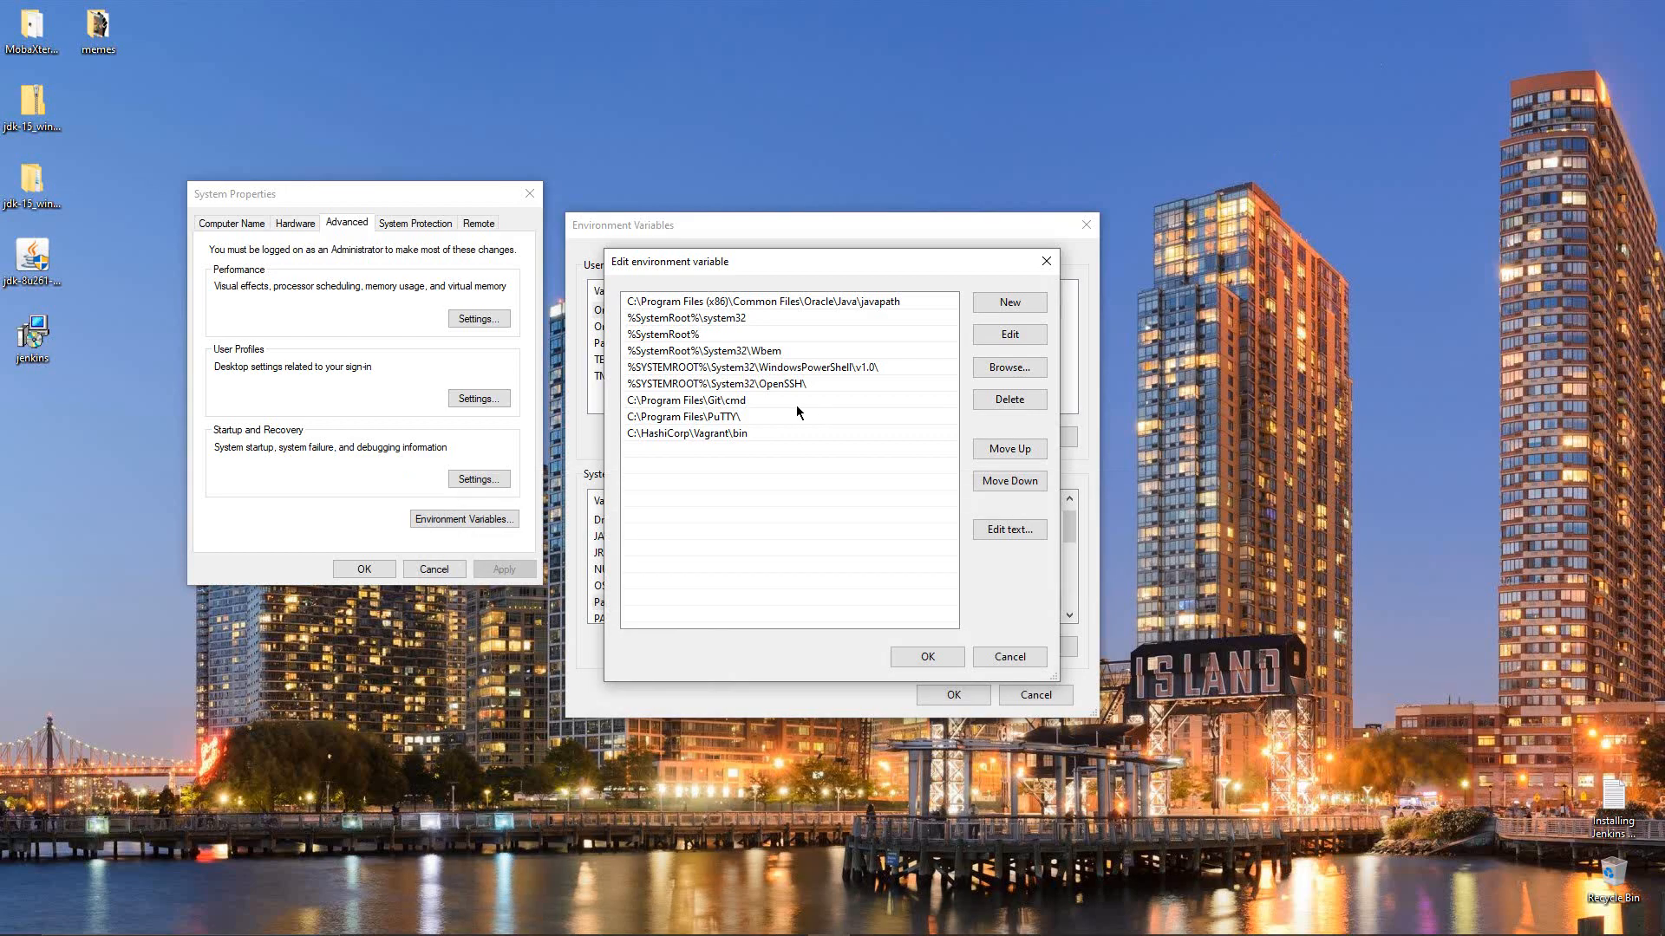
Add C:\Program Files\Java\jdk1.8.0_261\bin as a Path entry and confirm all three dialogs with OK
click(998, 304)
key(ctrl+v)
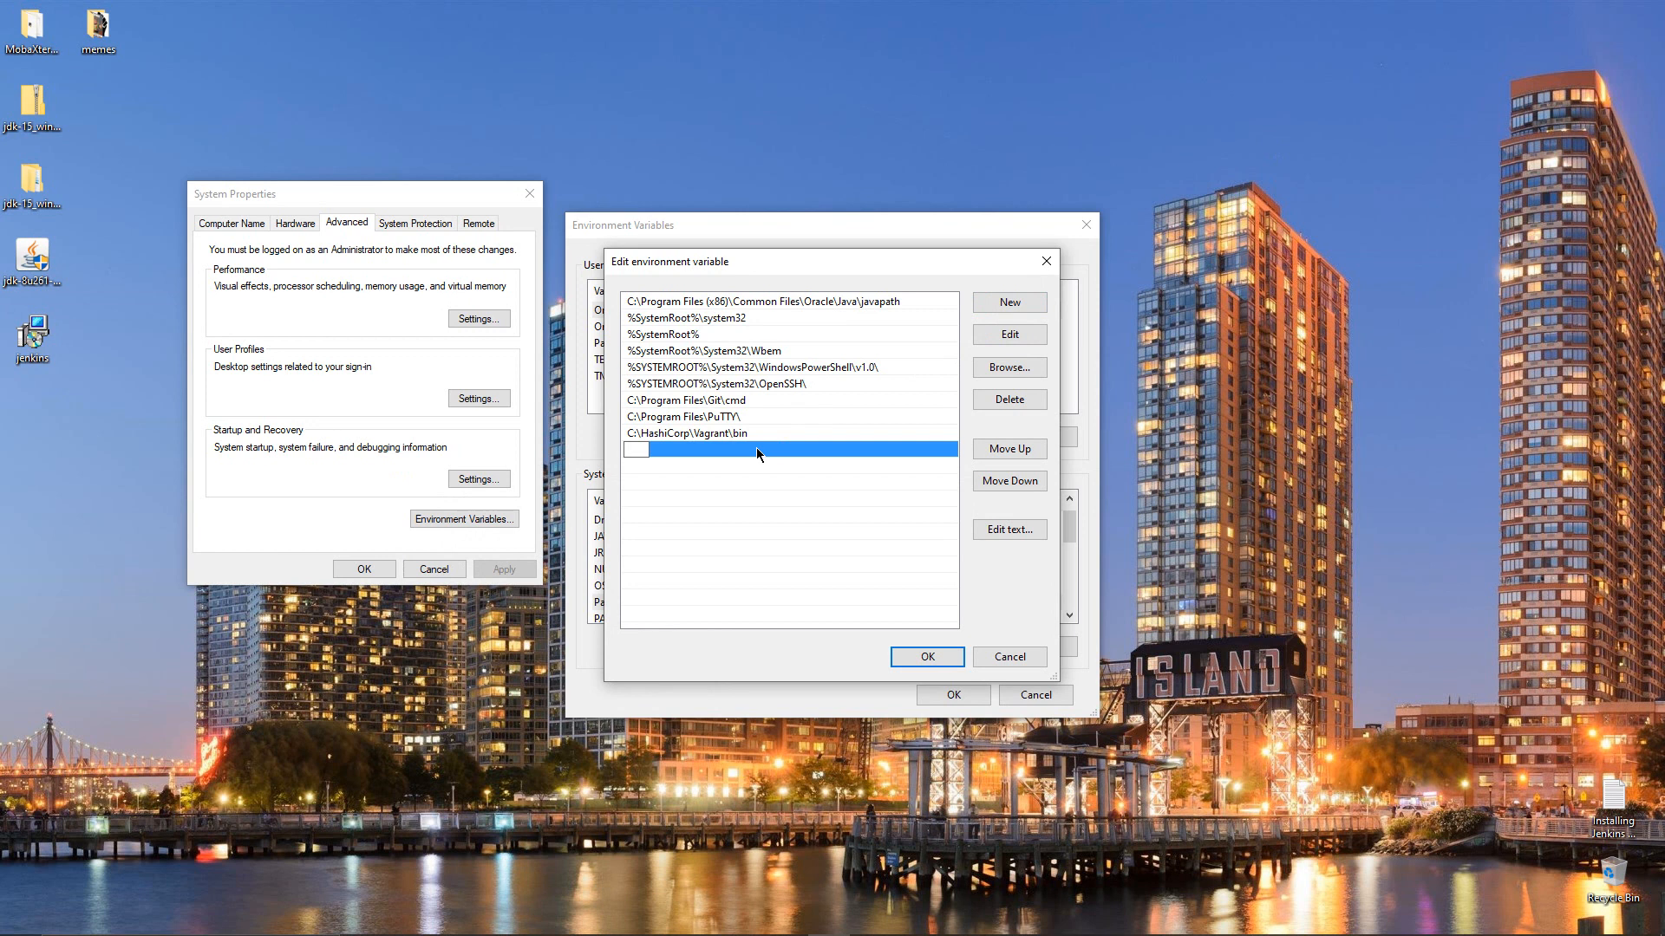
click(933, 661)
click(965, 698)
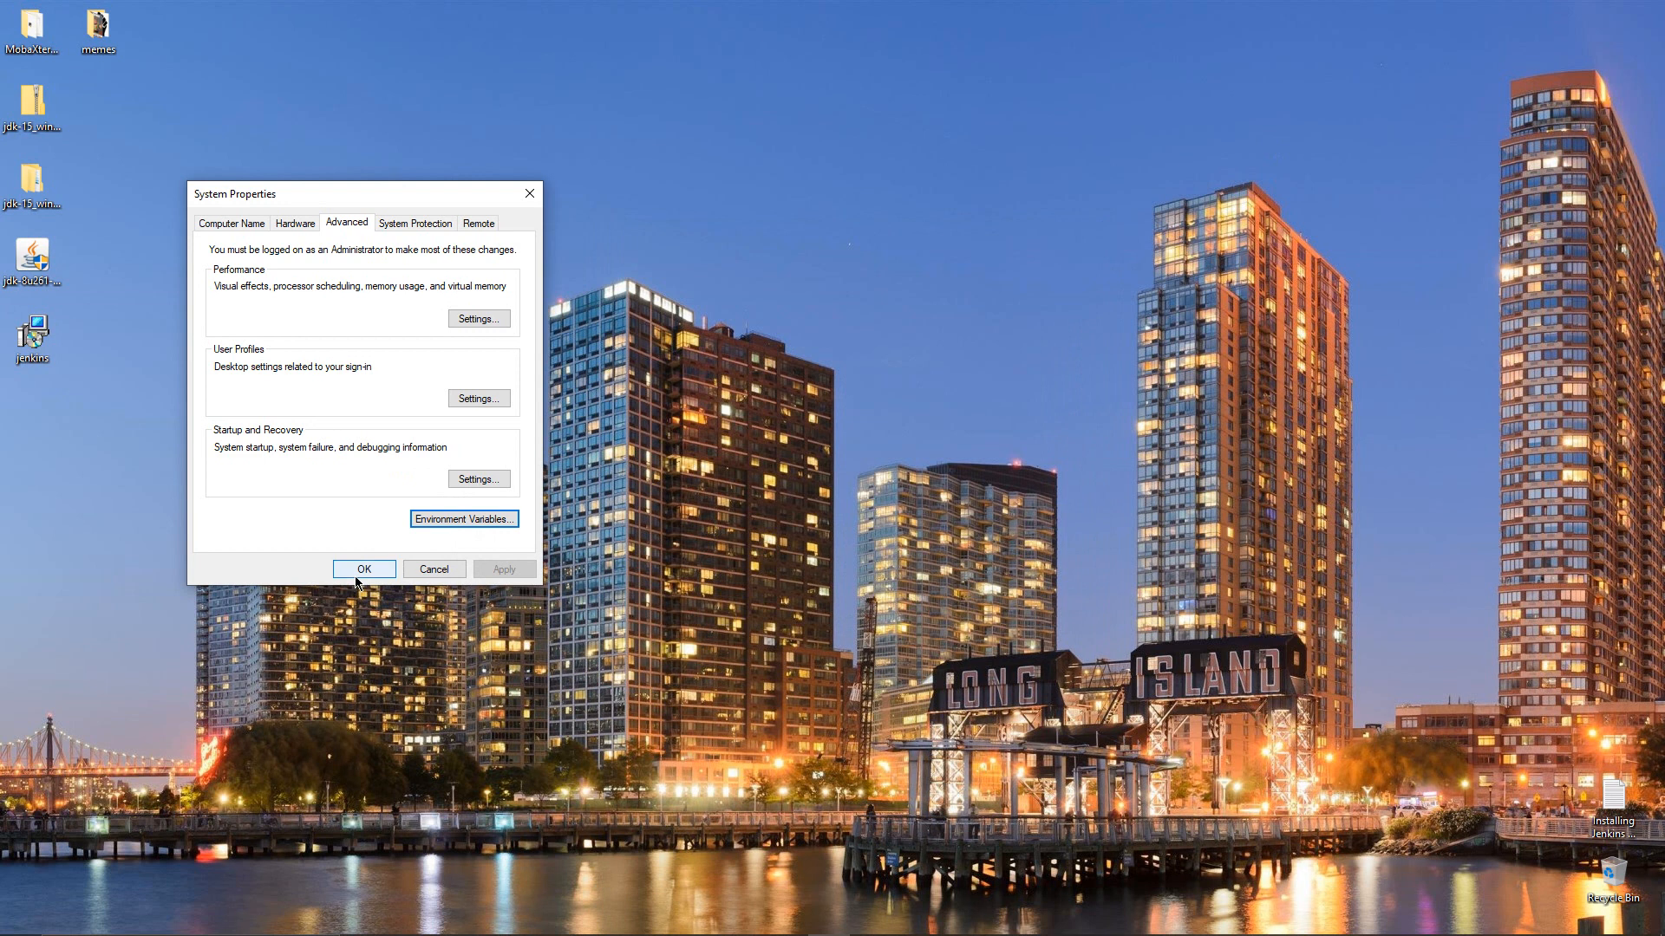
click(358, 572)
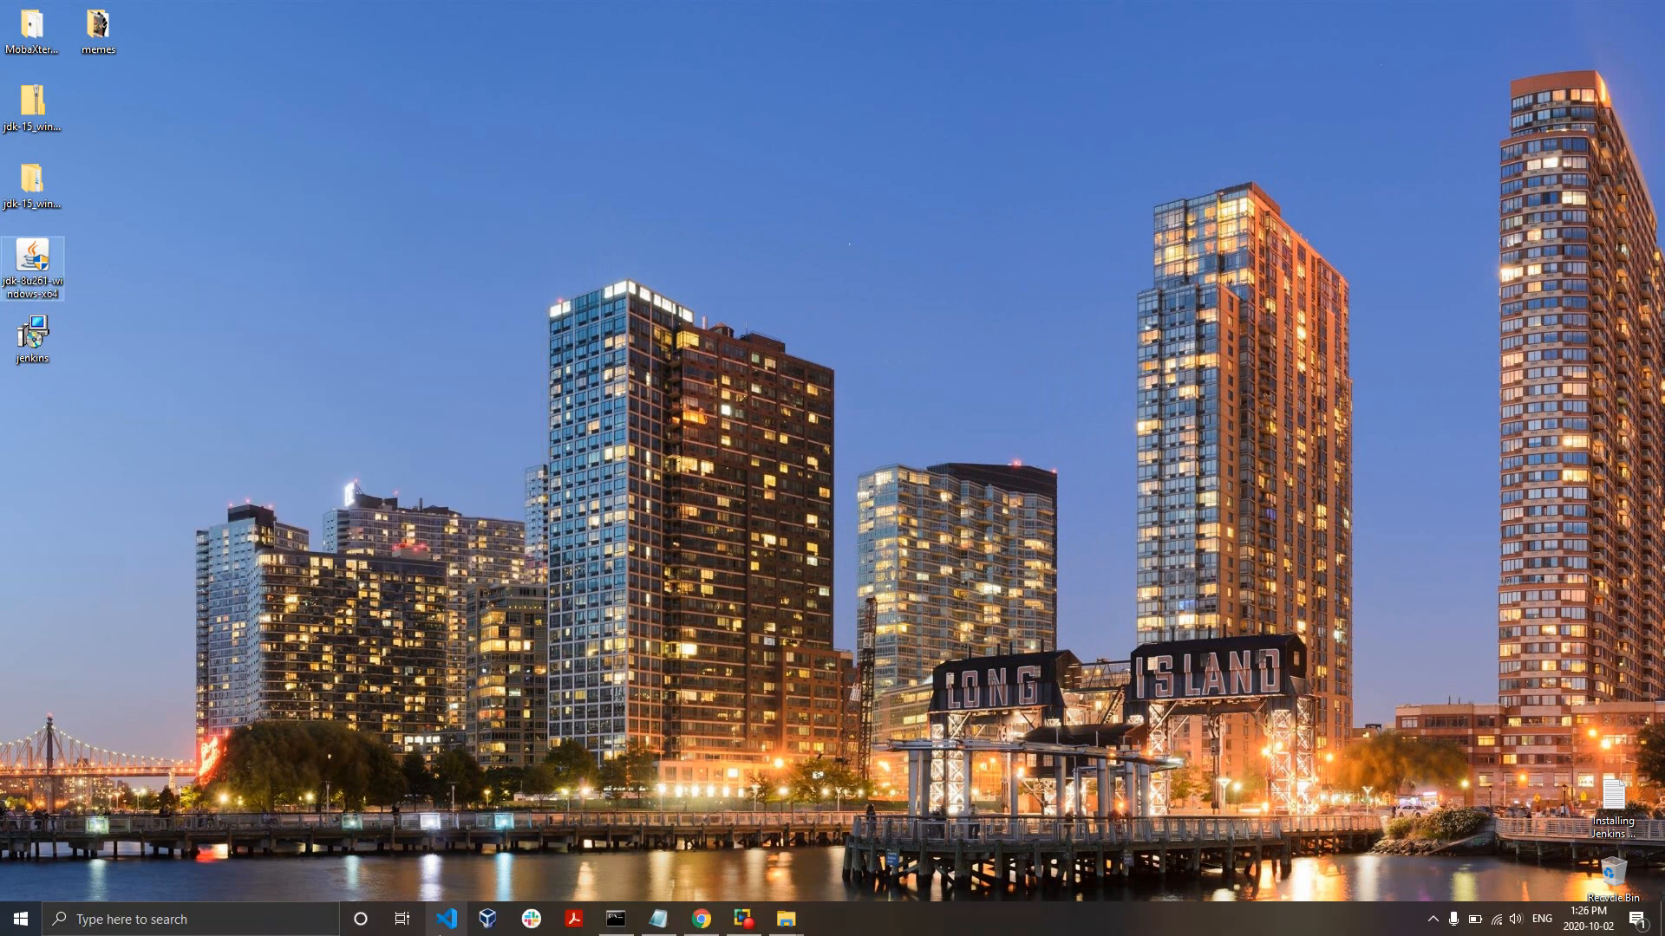
click(658, 918)
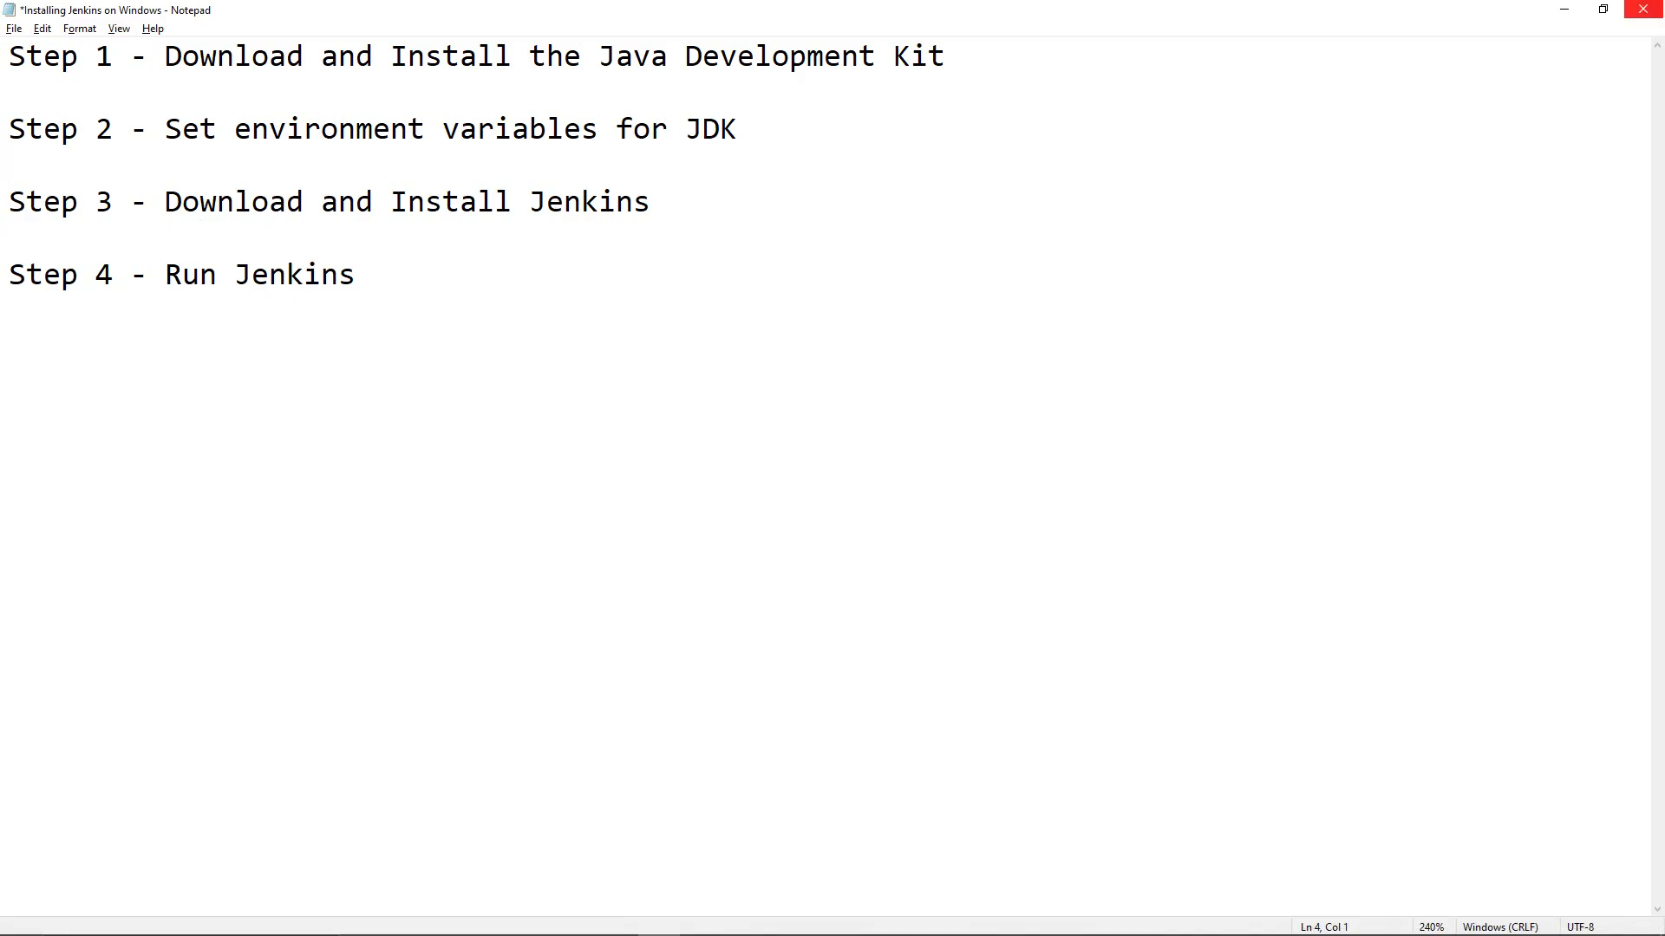
Minimize the Installing Jenkins on Windows notes in Notepad
click(1565, 7)
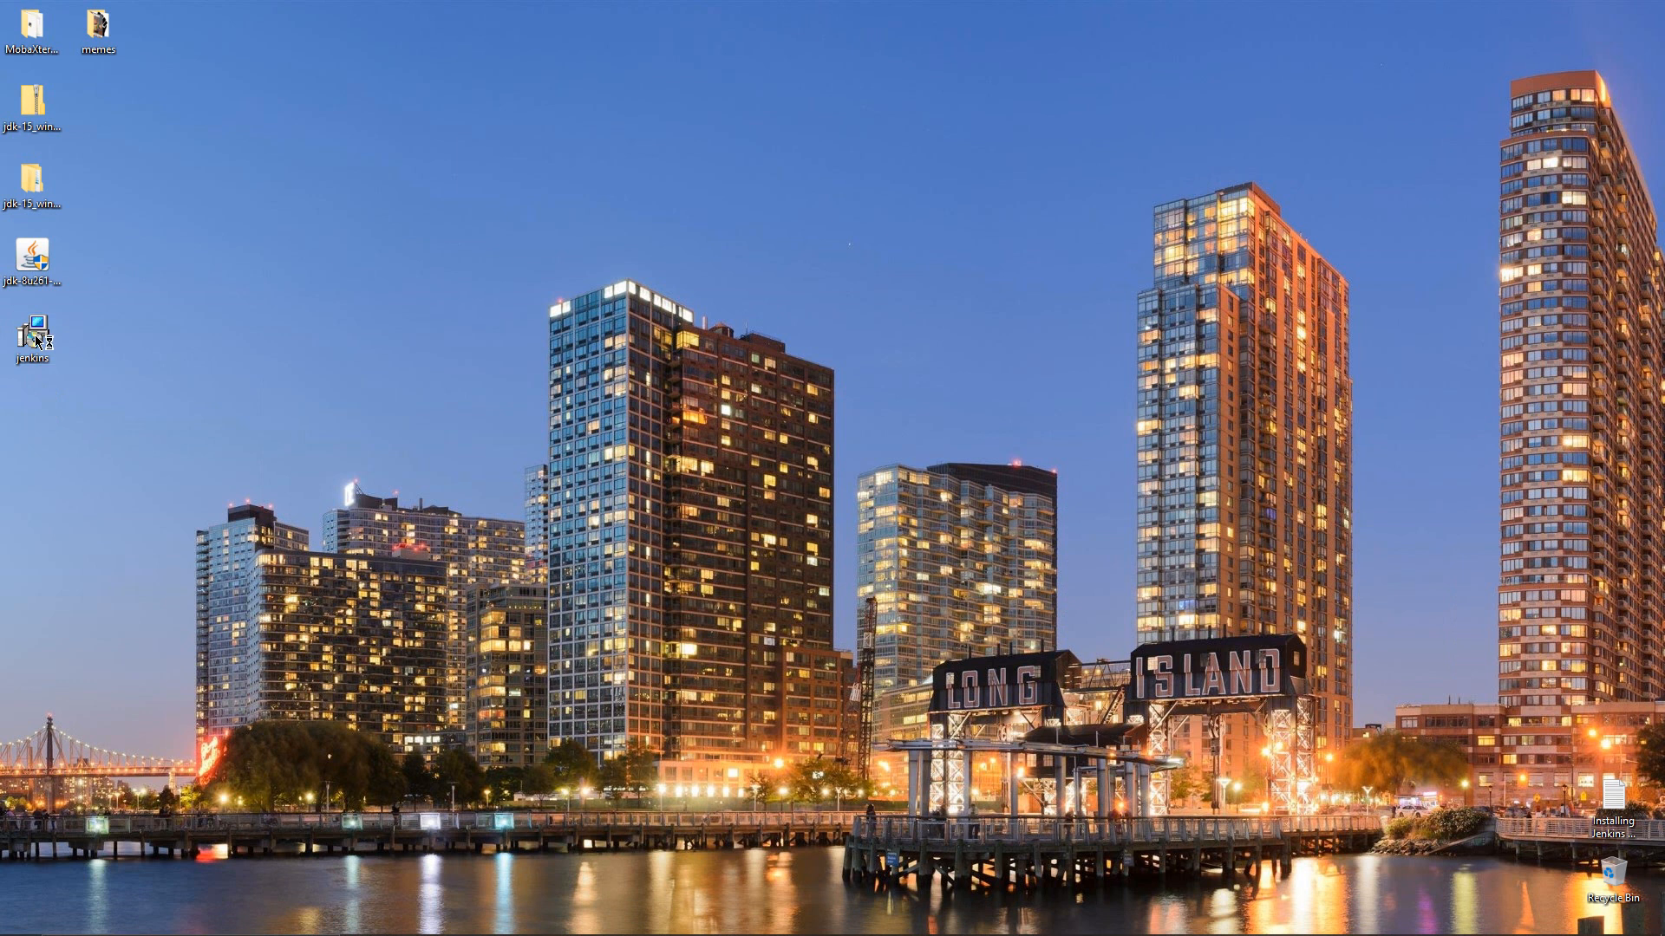
Launch the Jenkins installer, keep the default folder, and run the service as LocalSystem
double_click(38, 342)
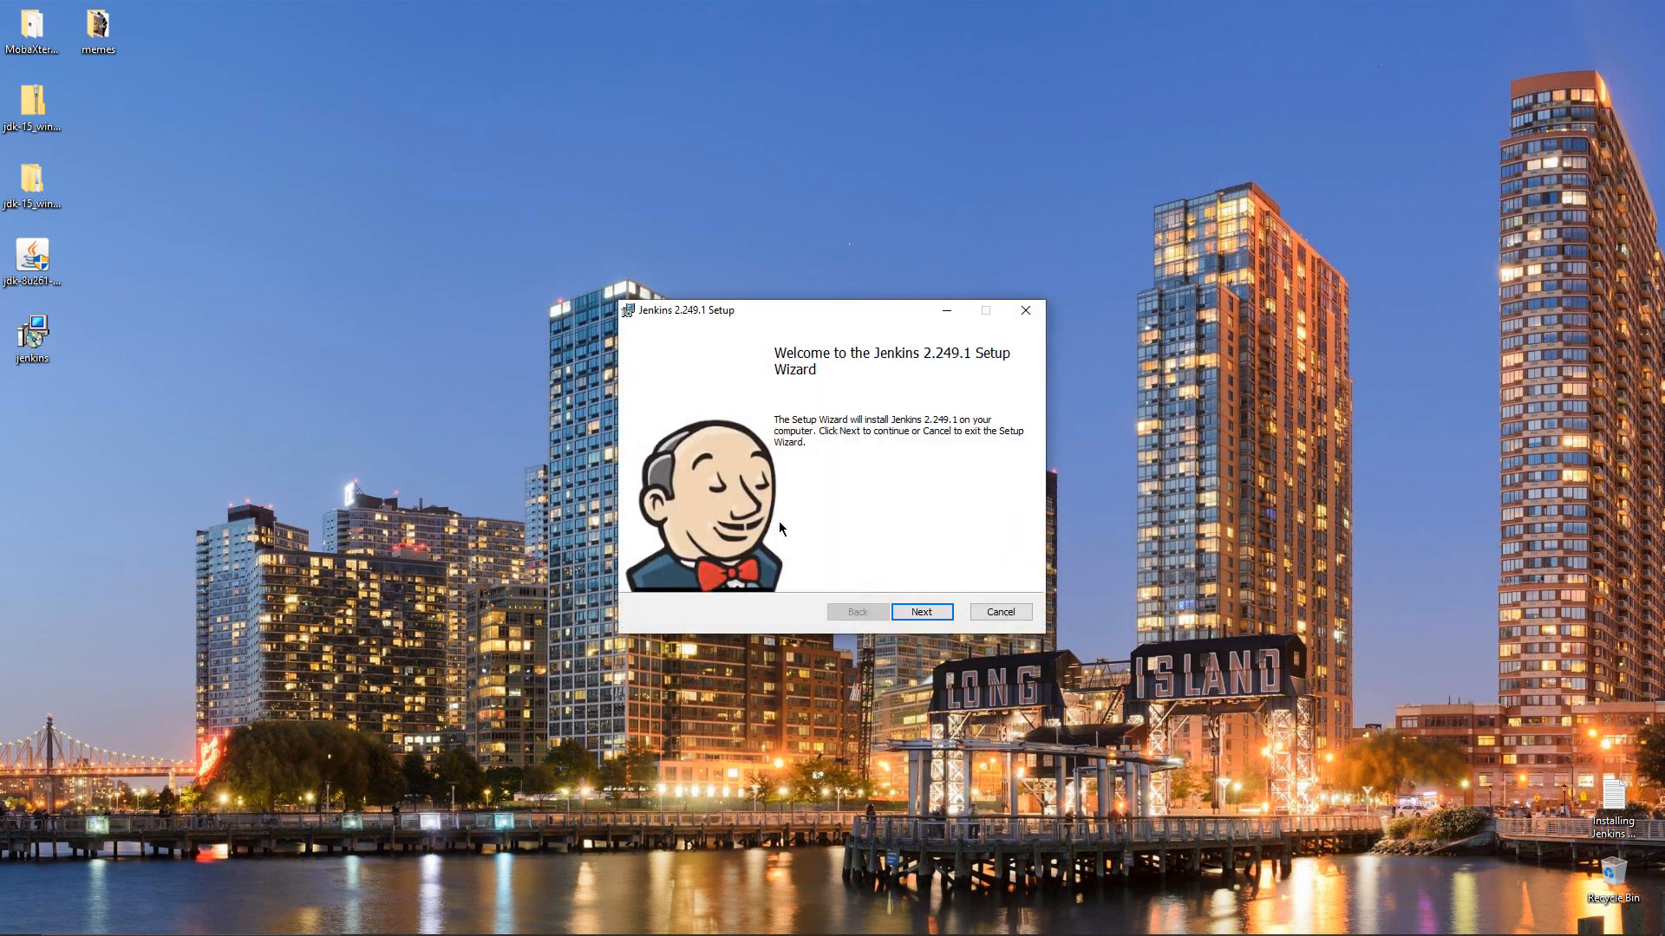
click(925, 613)
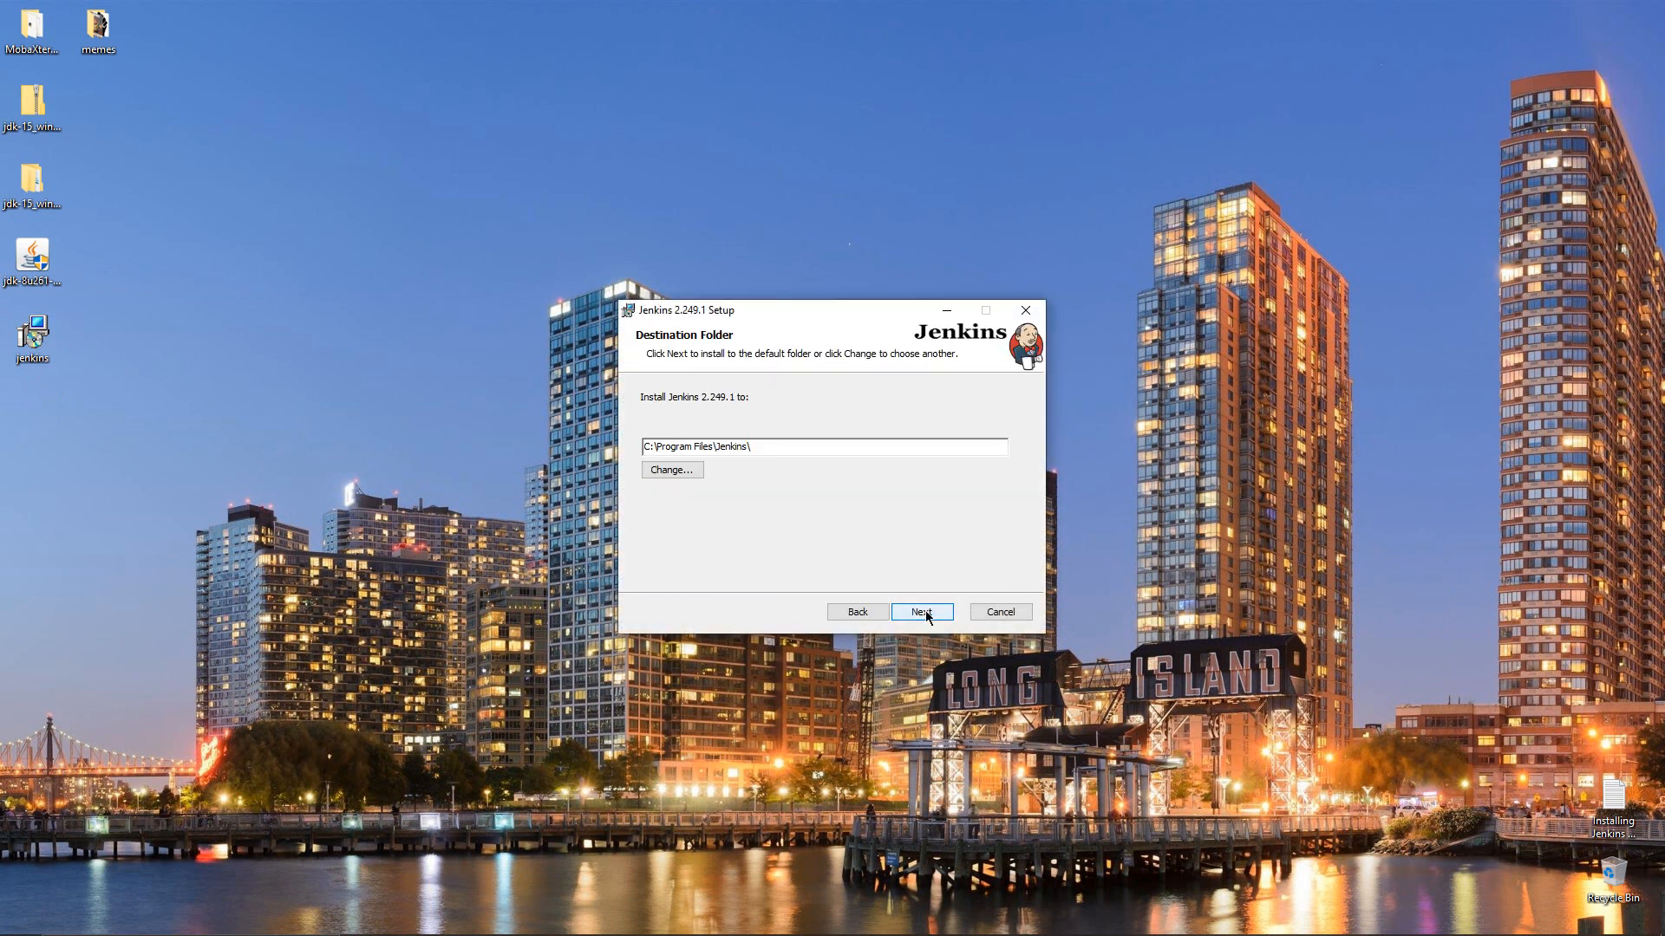
click(924, 613)
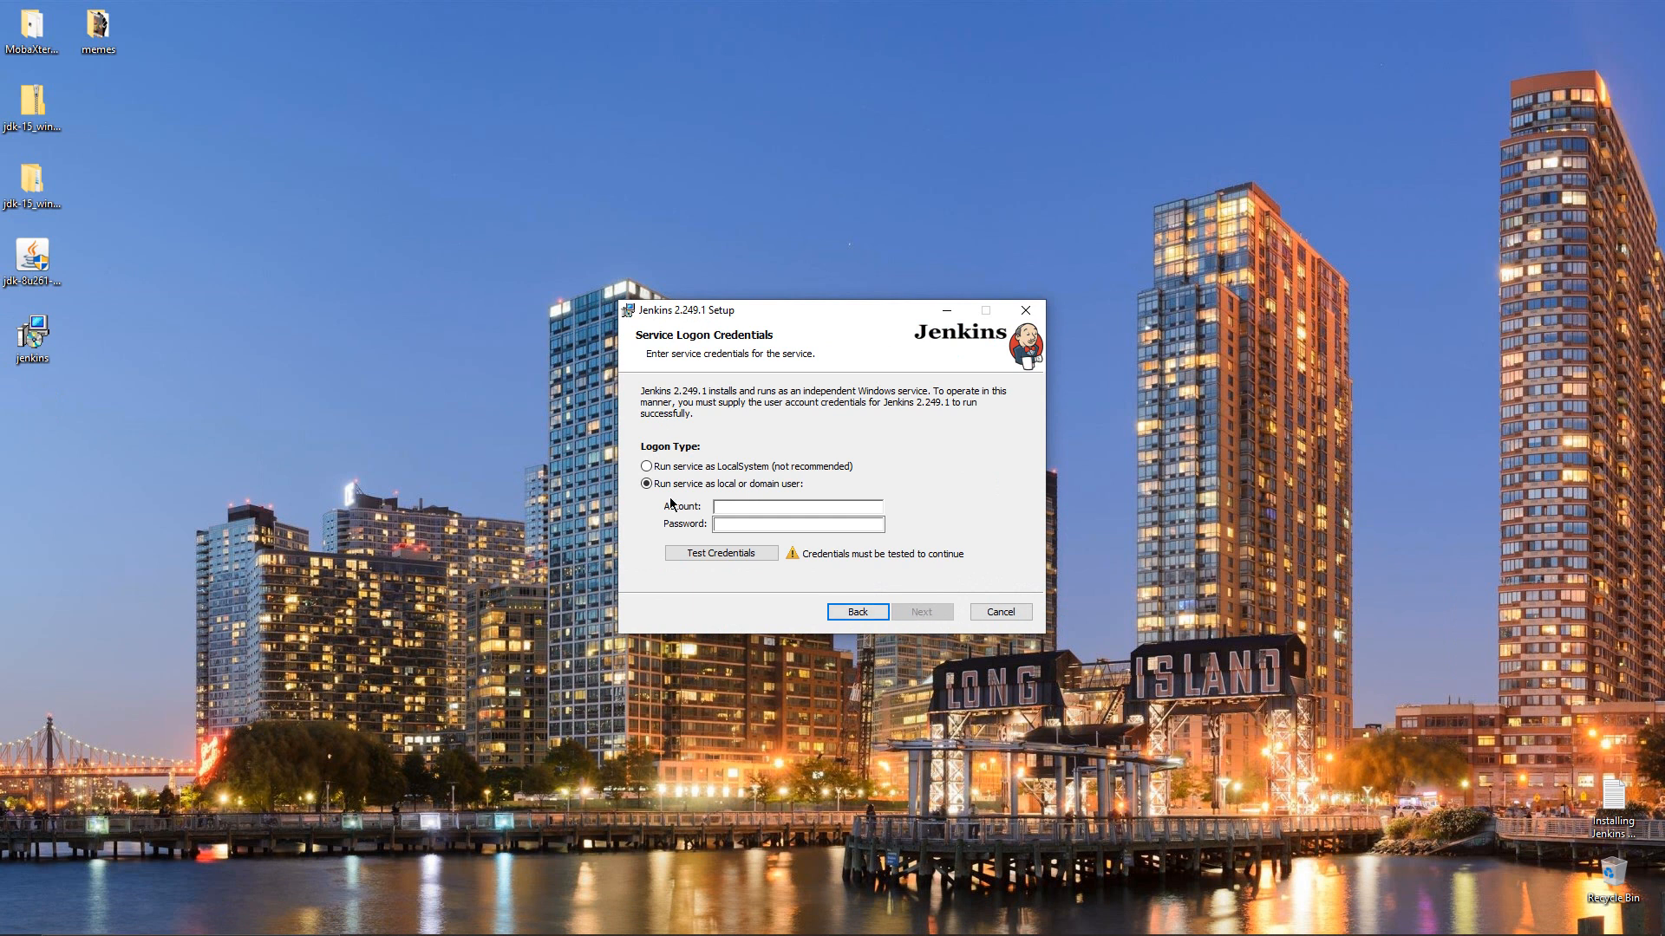
click(685, 467)
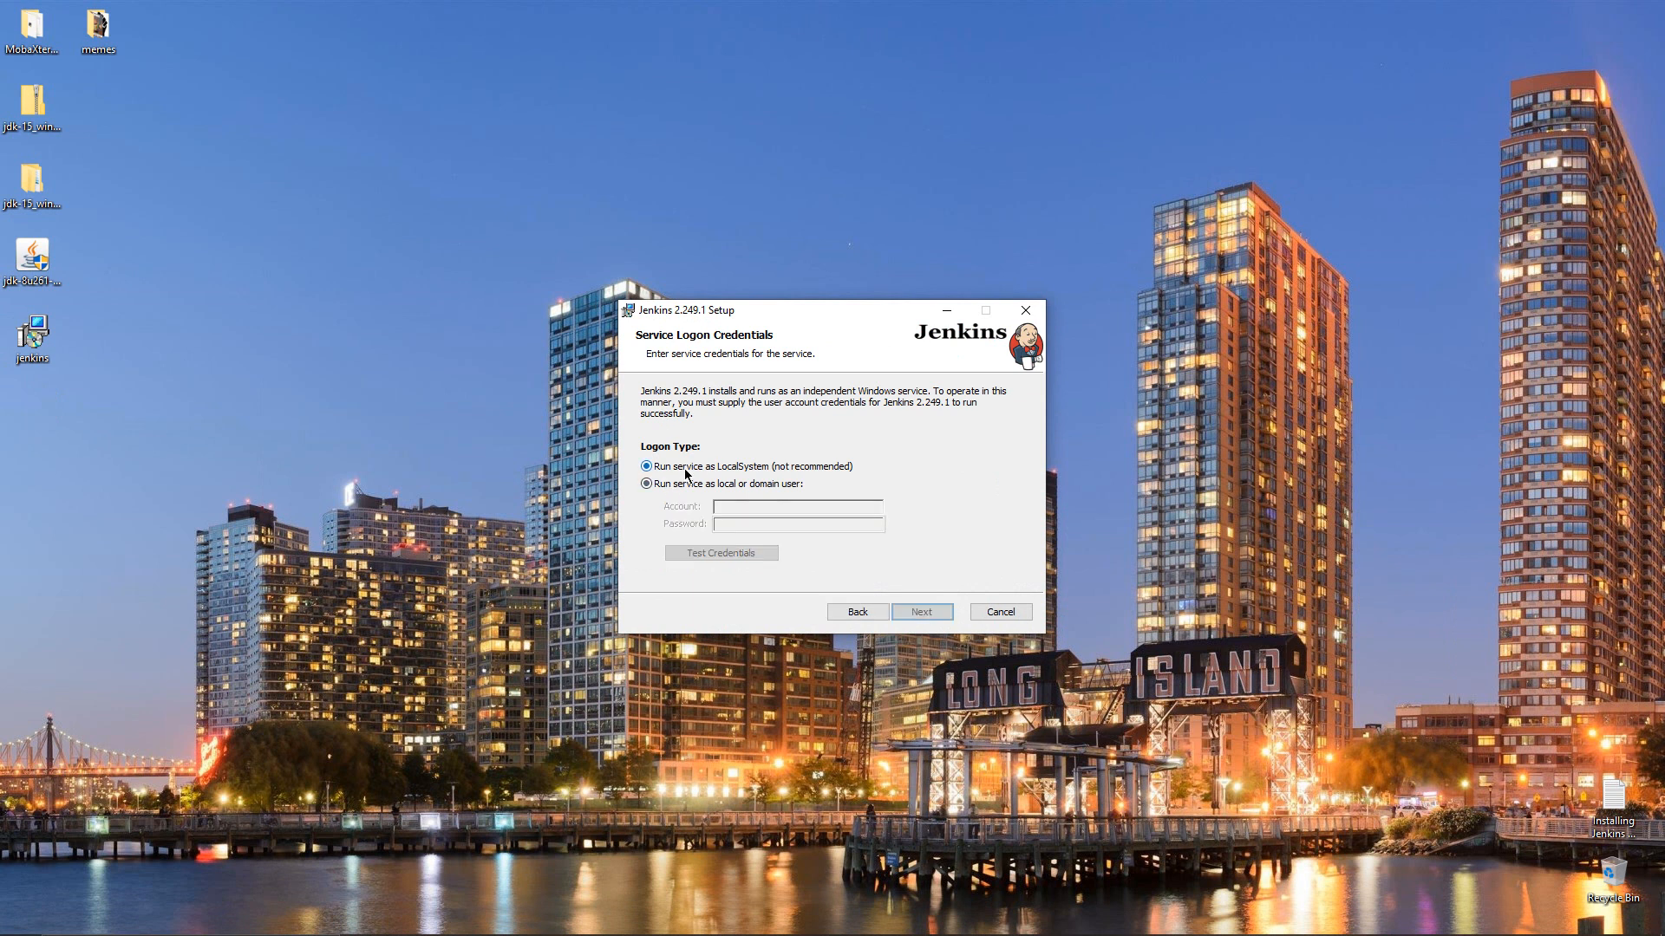
click(921, 613)
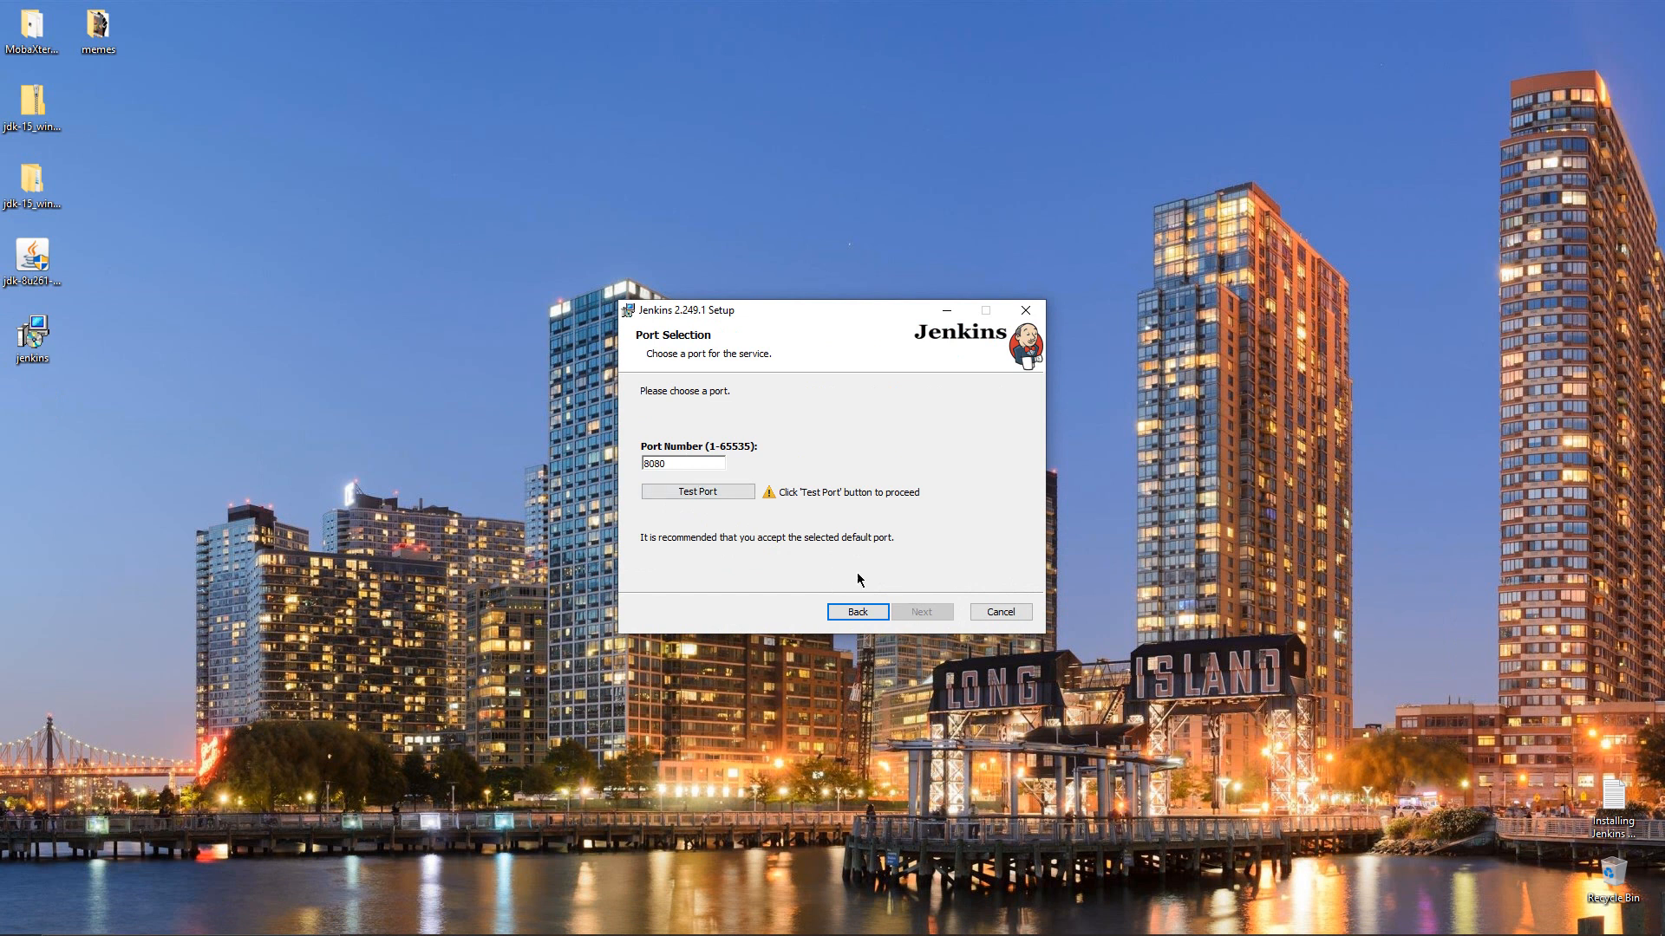
Confirm port 8080 and Java home jdk1.8.0_261, then install Jenkins 2.249.1 and finish
click(724, 496)
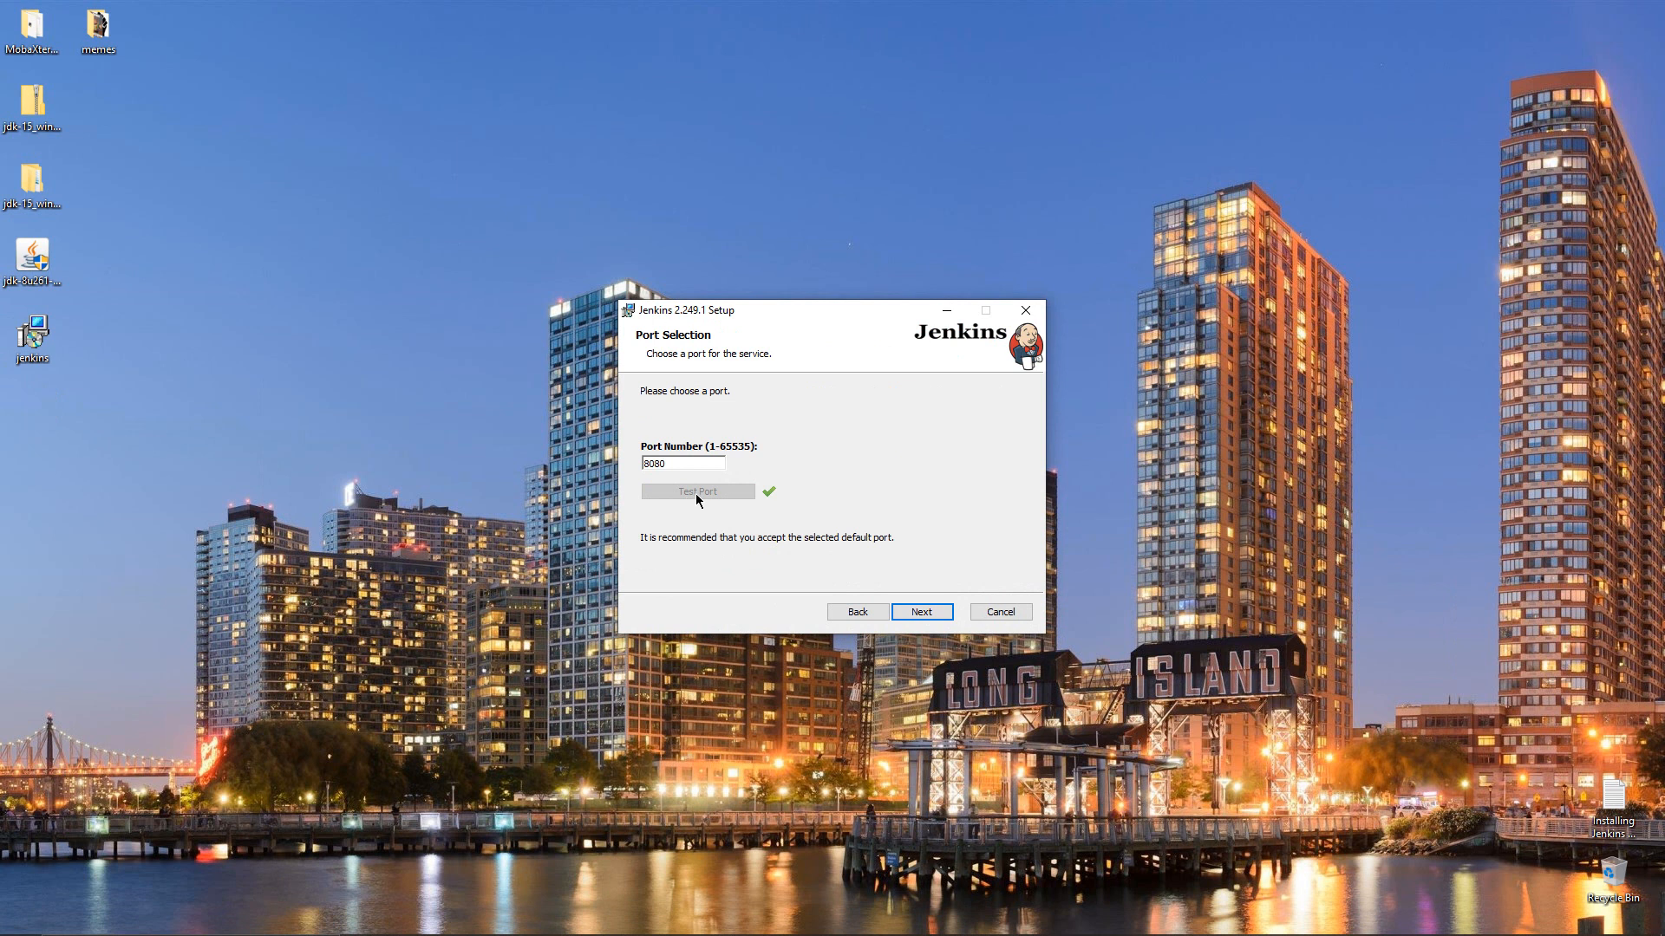
click(919, 611)
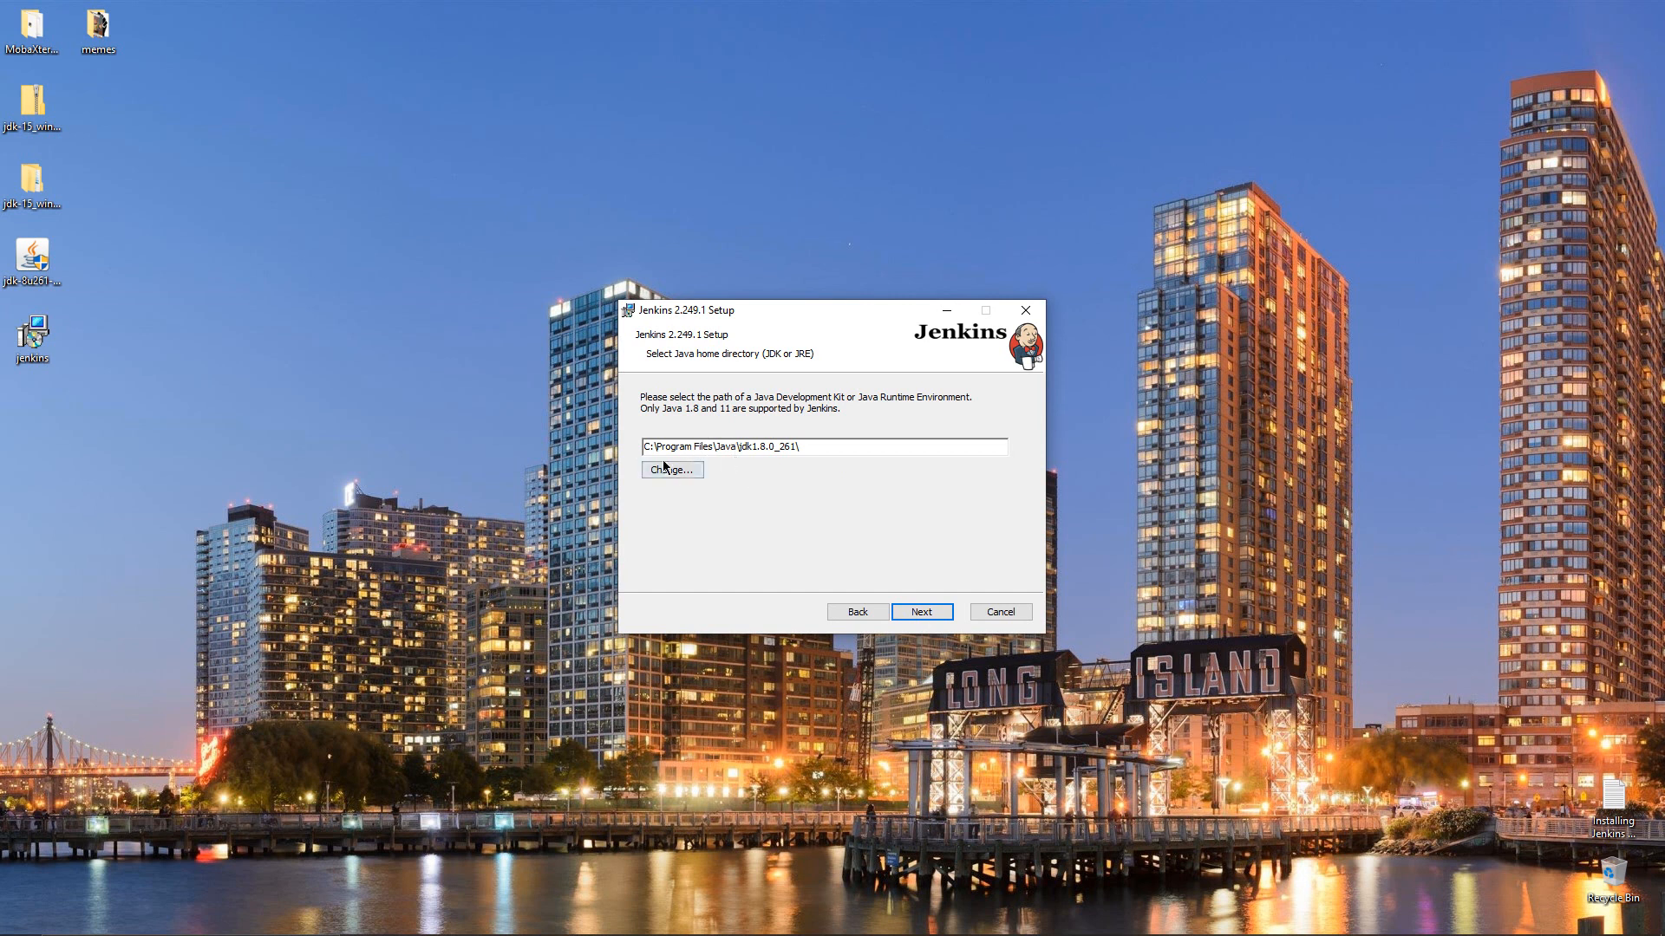
click(921, 612)
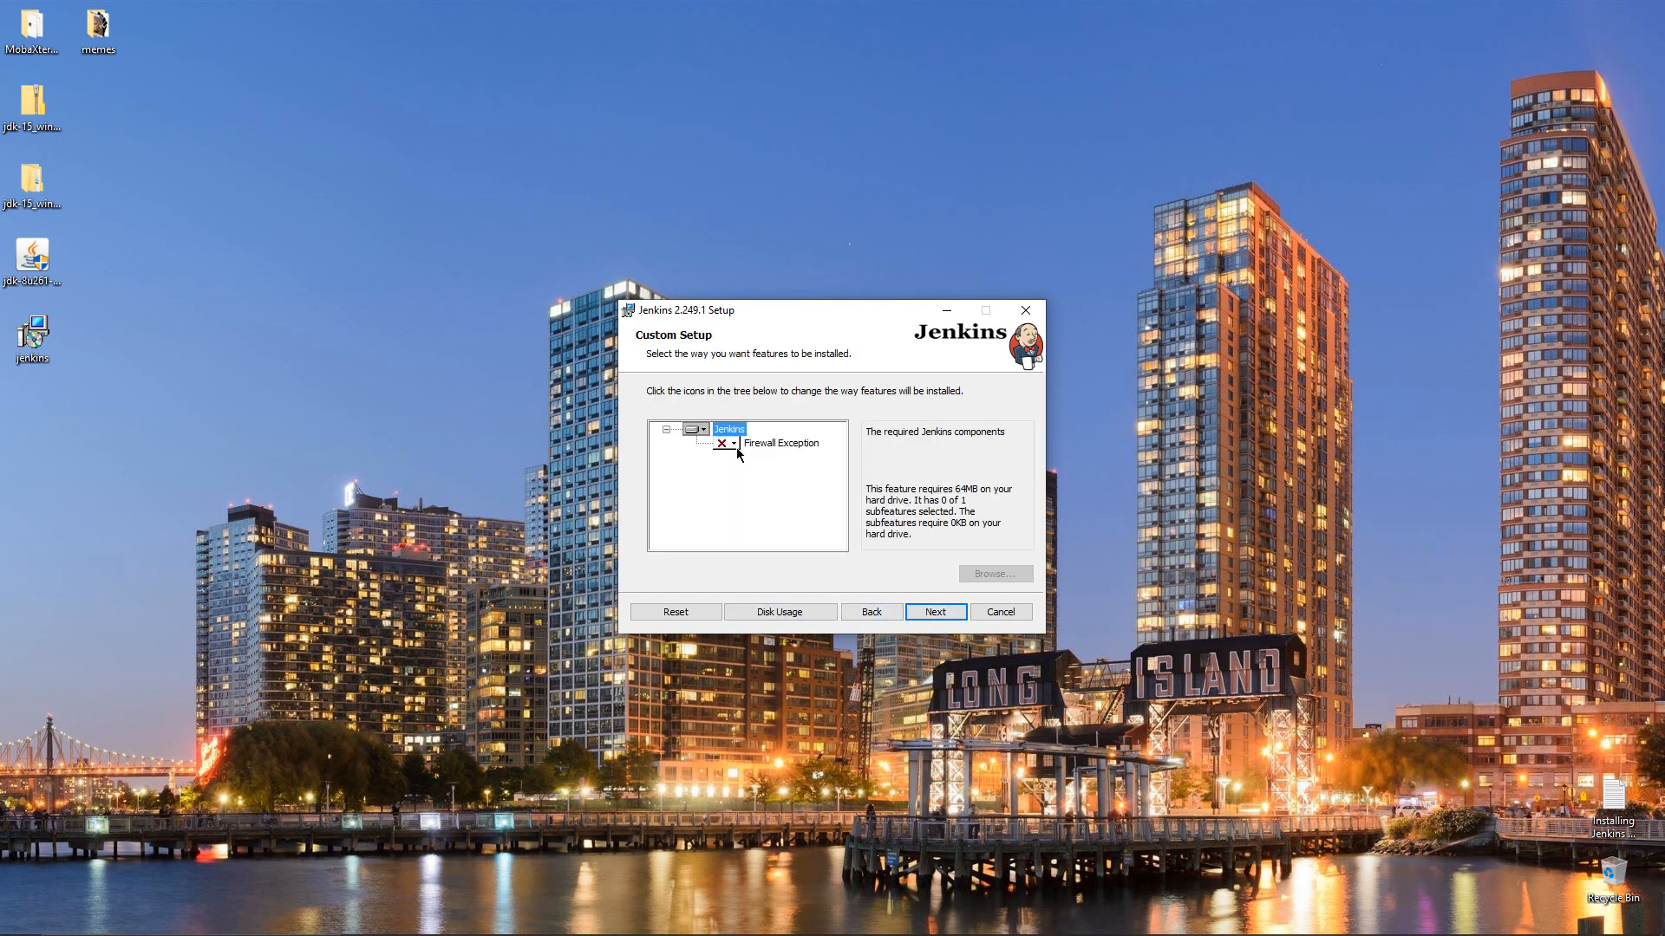
click(931, 613)
click(926, 617)
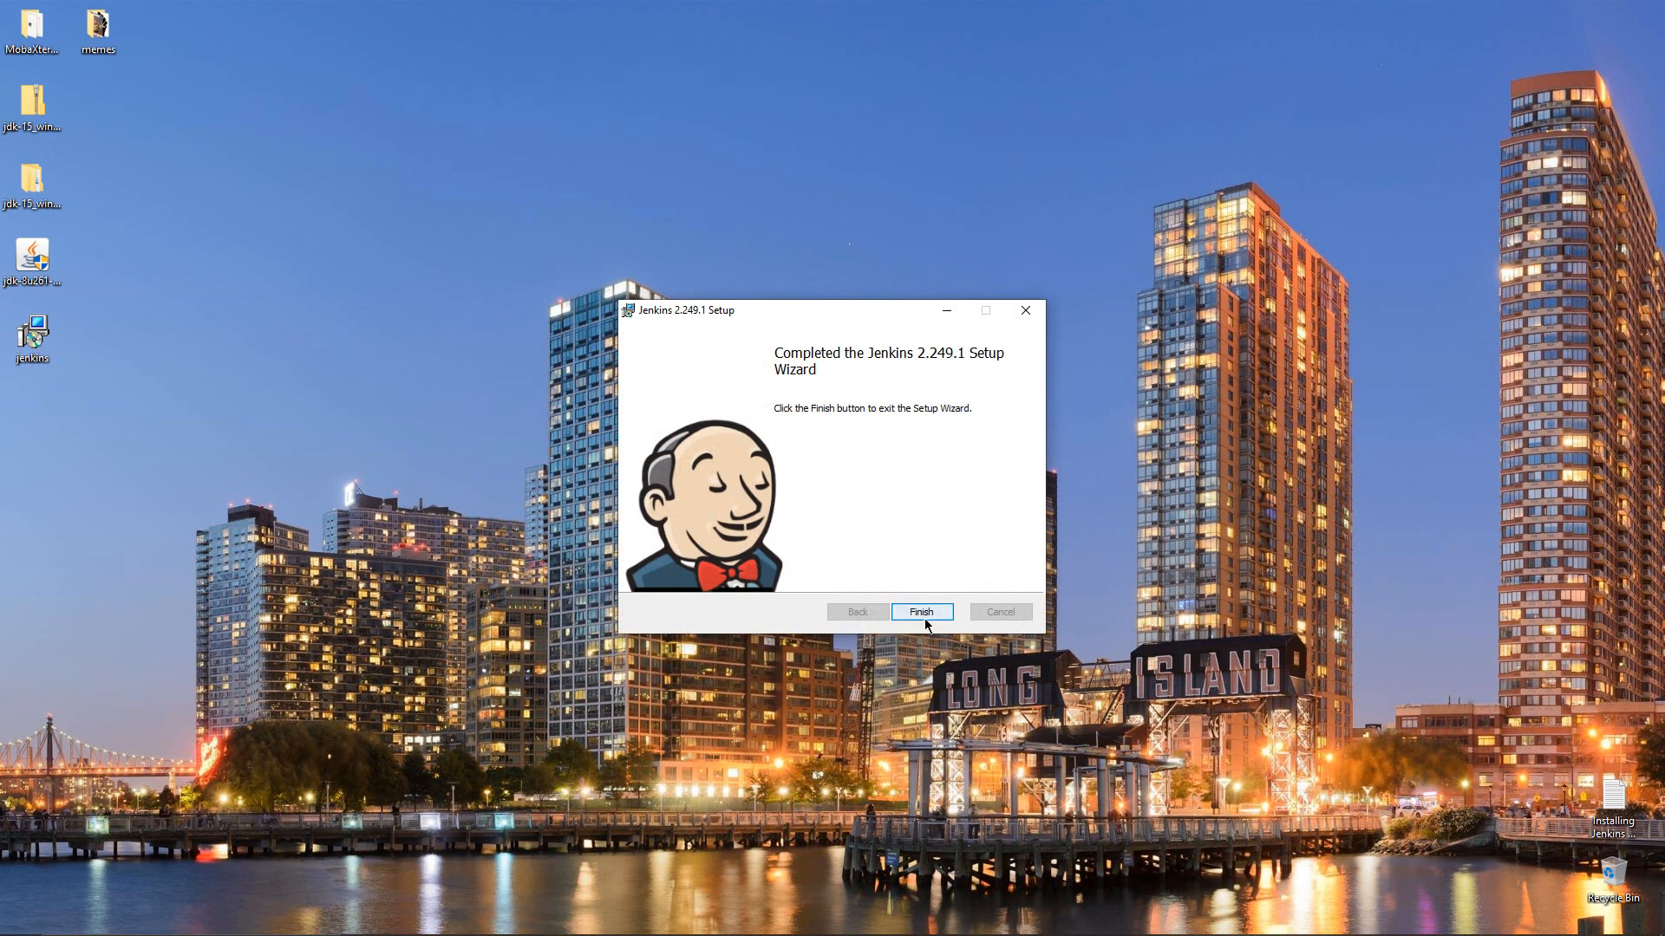
click(924, 613)
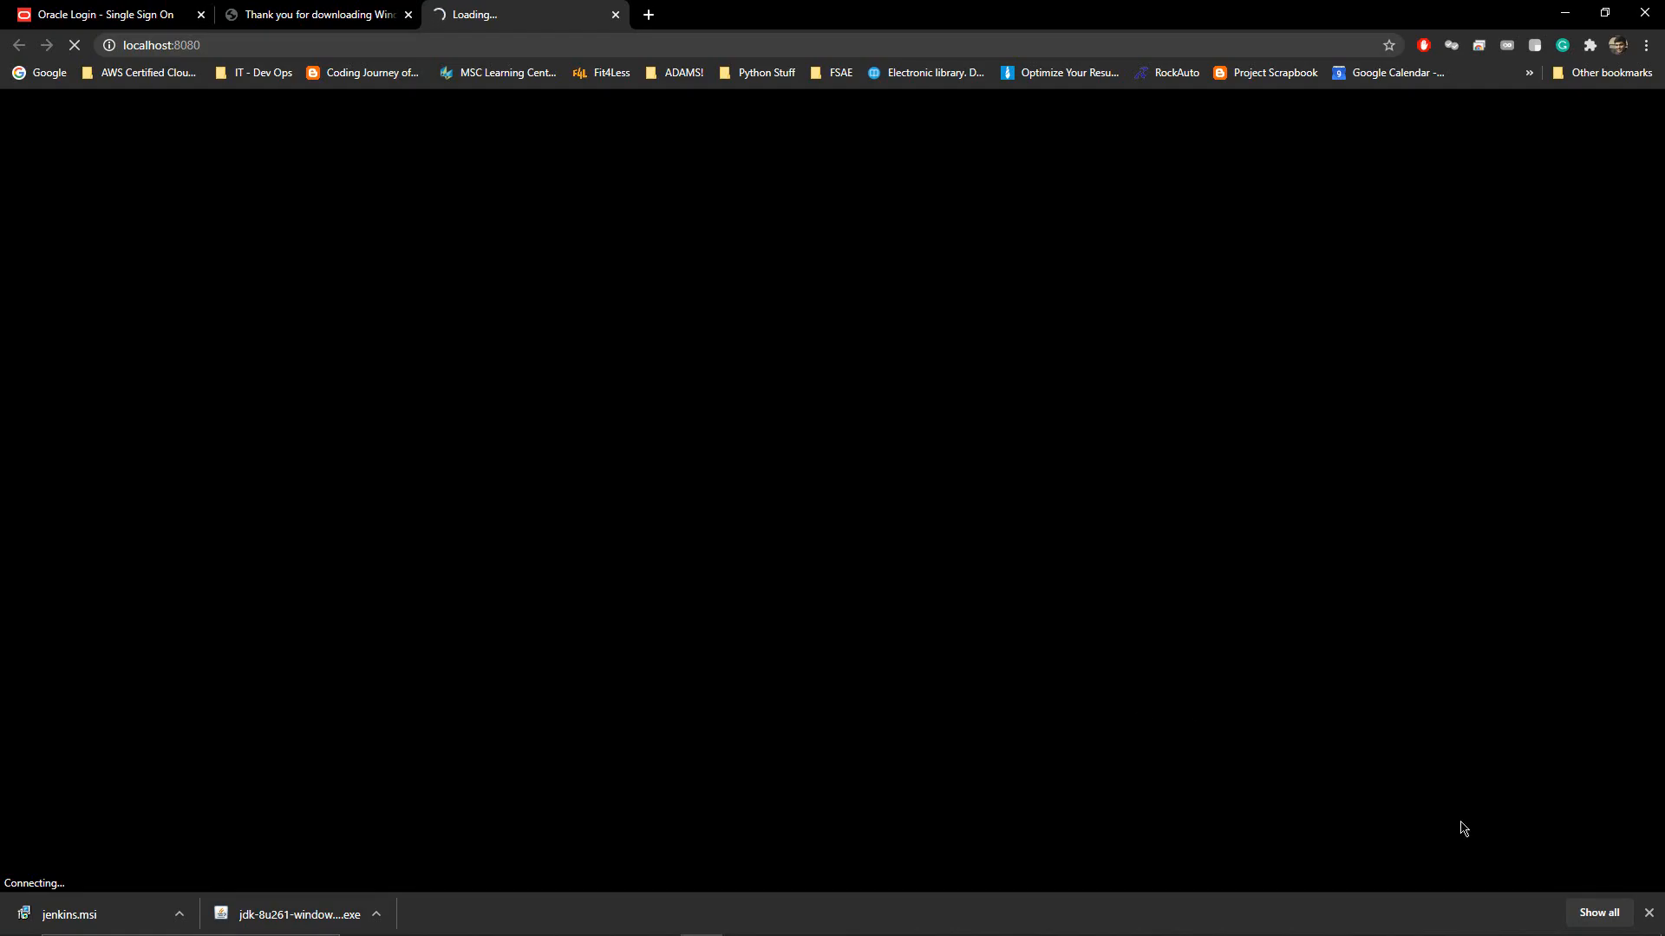
Reload localhost:8080 to load the Unlock Jenkins page and begin selecting the password file path
click(1648, 912)
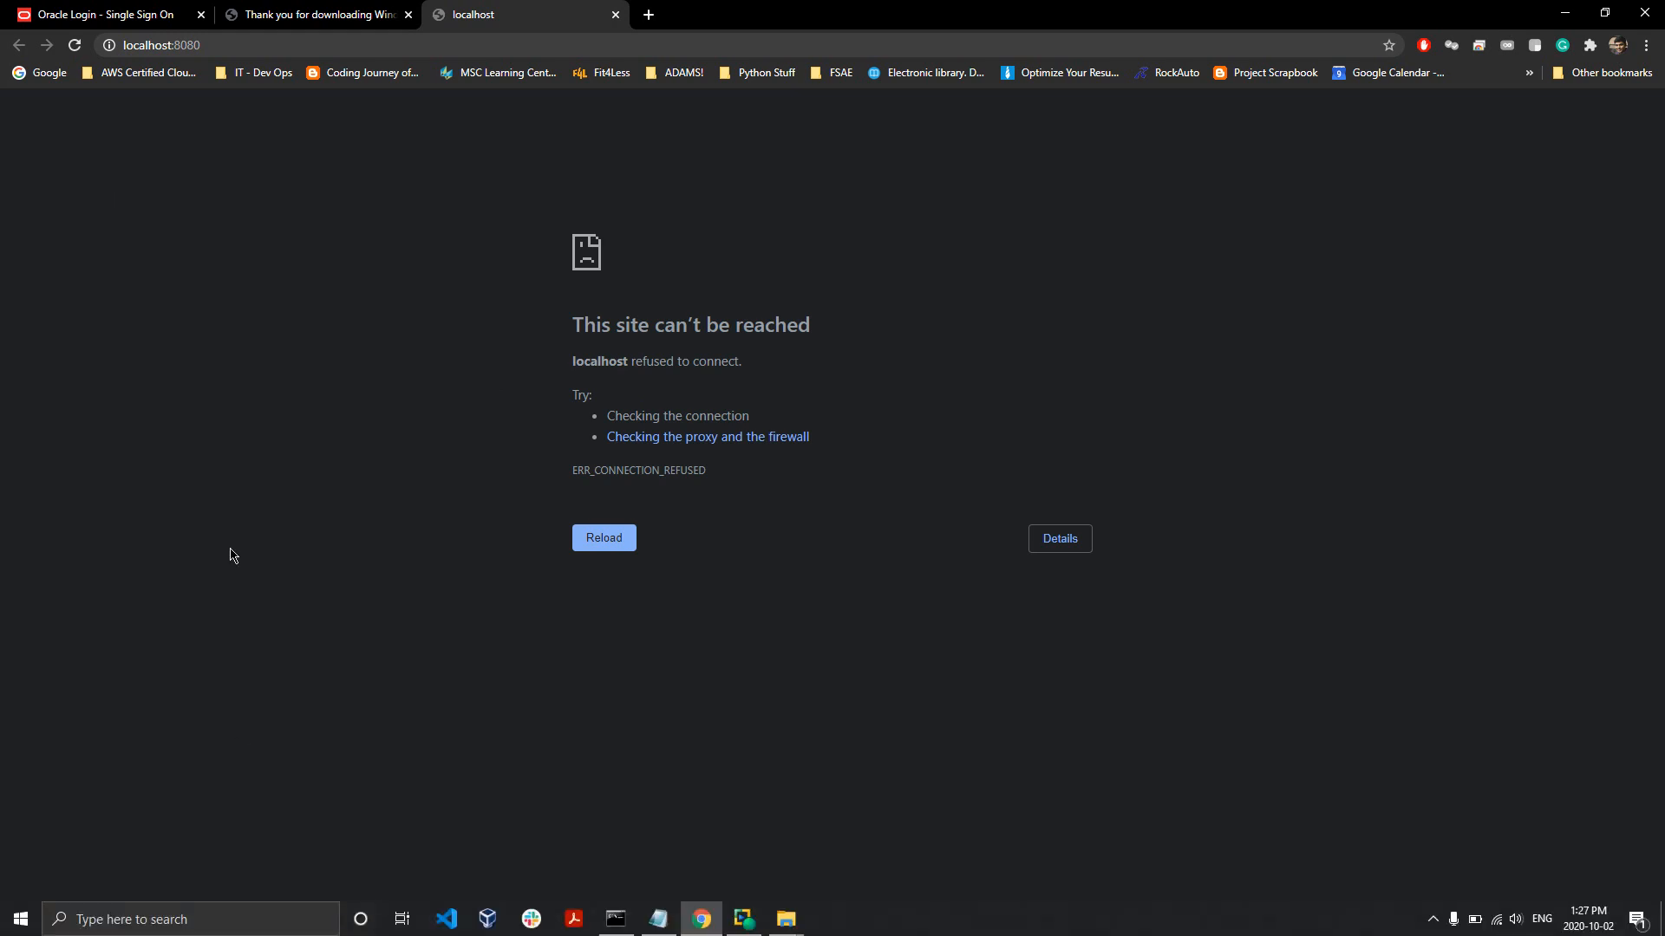
click(74, 46)
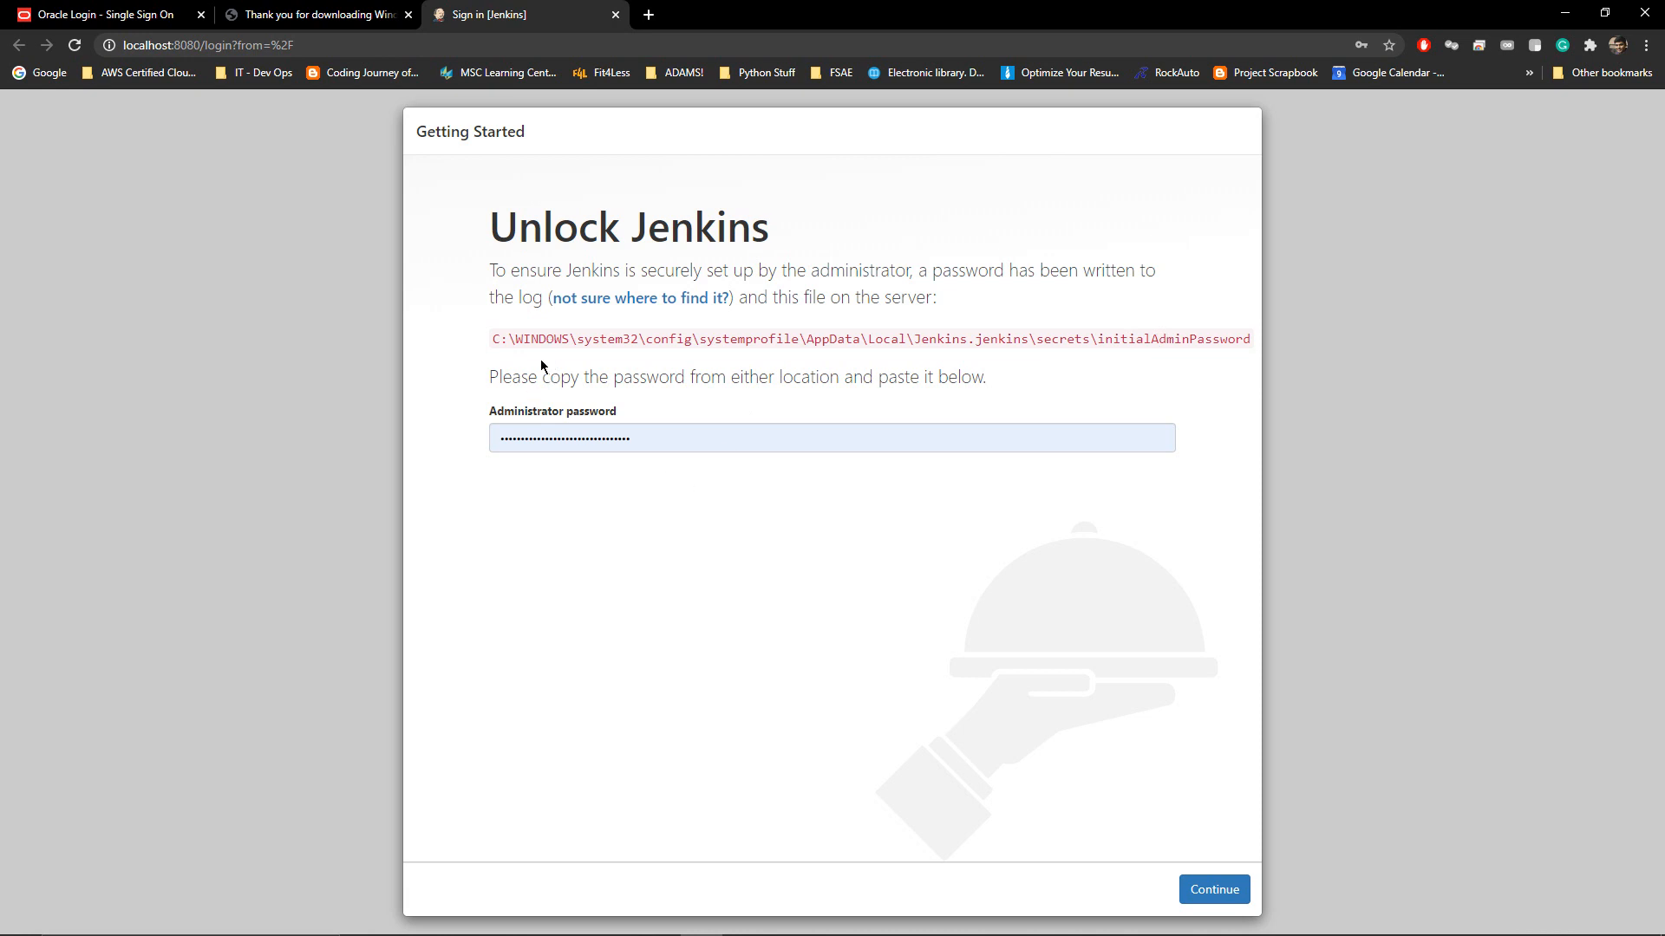
double_click(554, 337)
right_click(555, 338)
click(559, 340)
Copy the initialAdminPassword path and try it in File Explorer, dismissing the cannot-find error
triple_click(555, 337)
right_click(554, 337)
click(574, 347)
key(super+e)
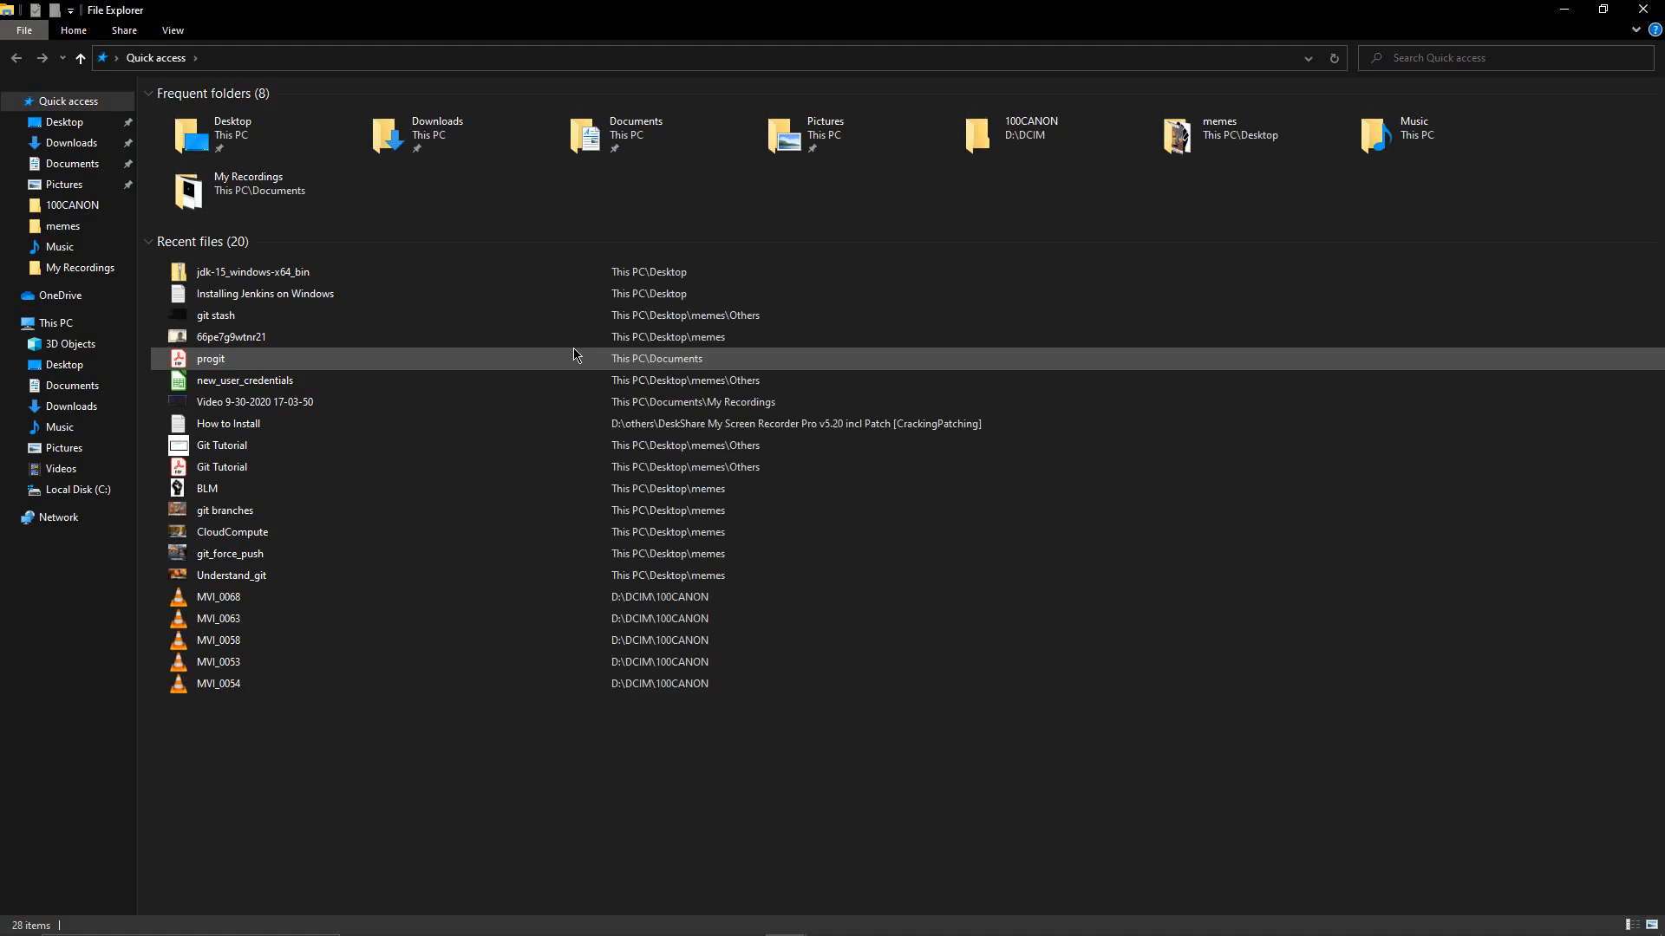
click(554, 62)
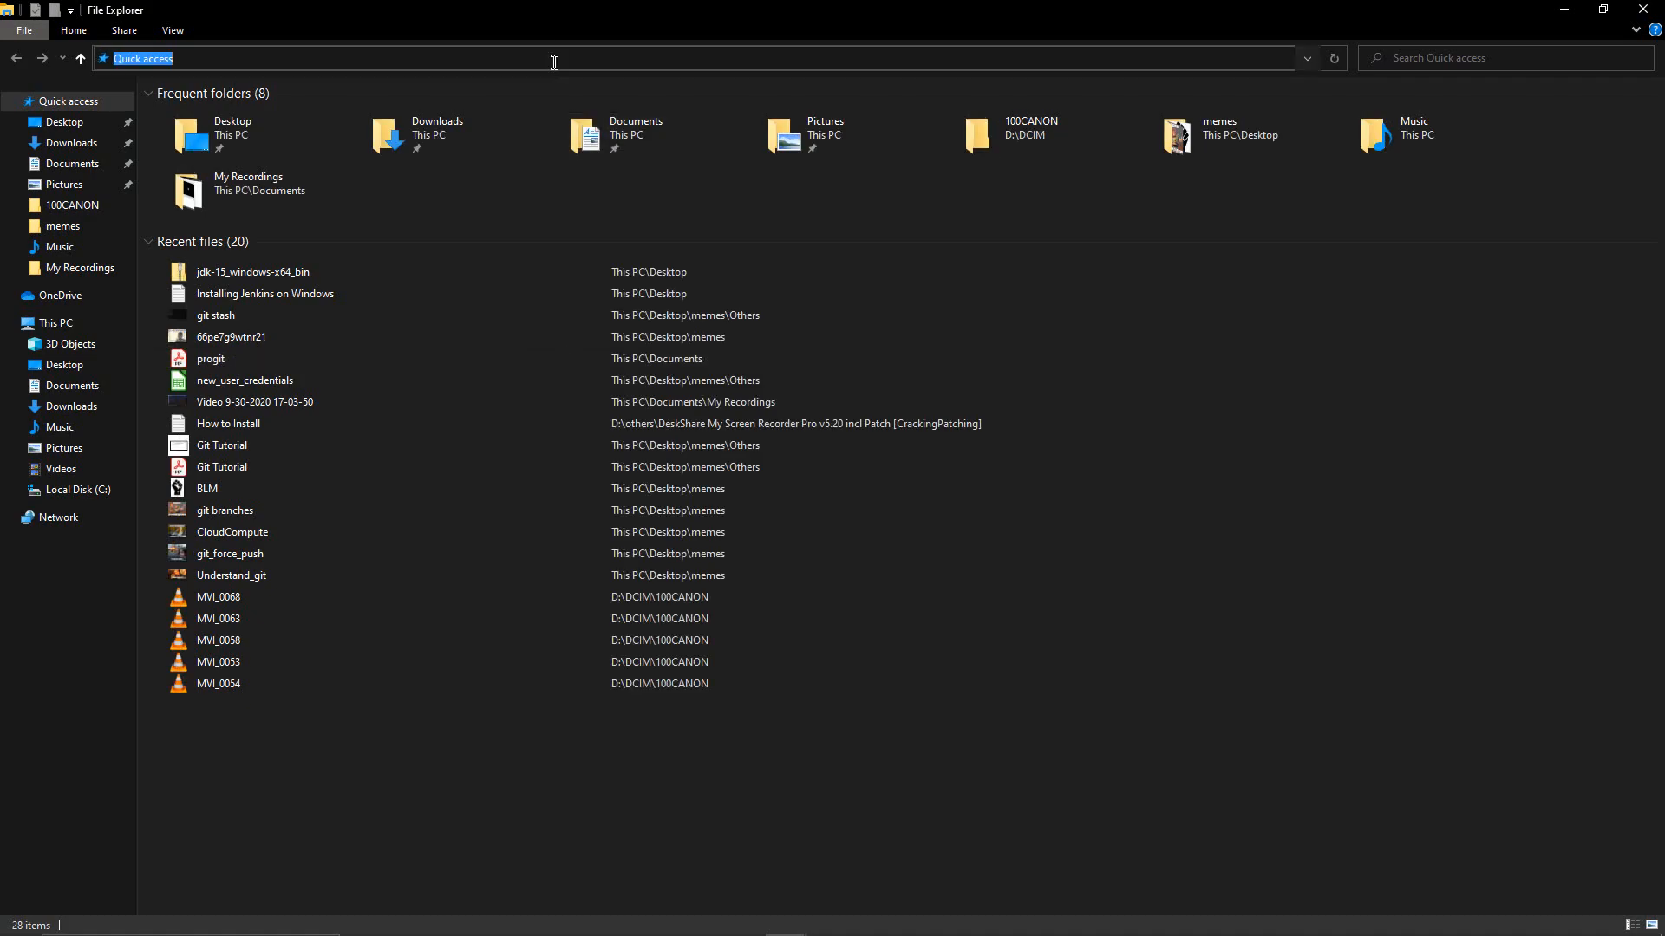
key(ctrl+v)
key(Return)
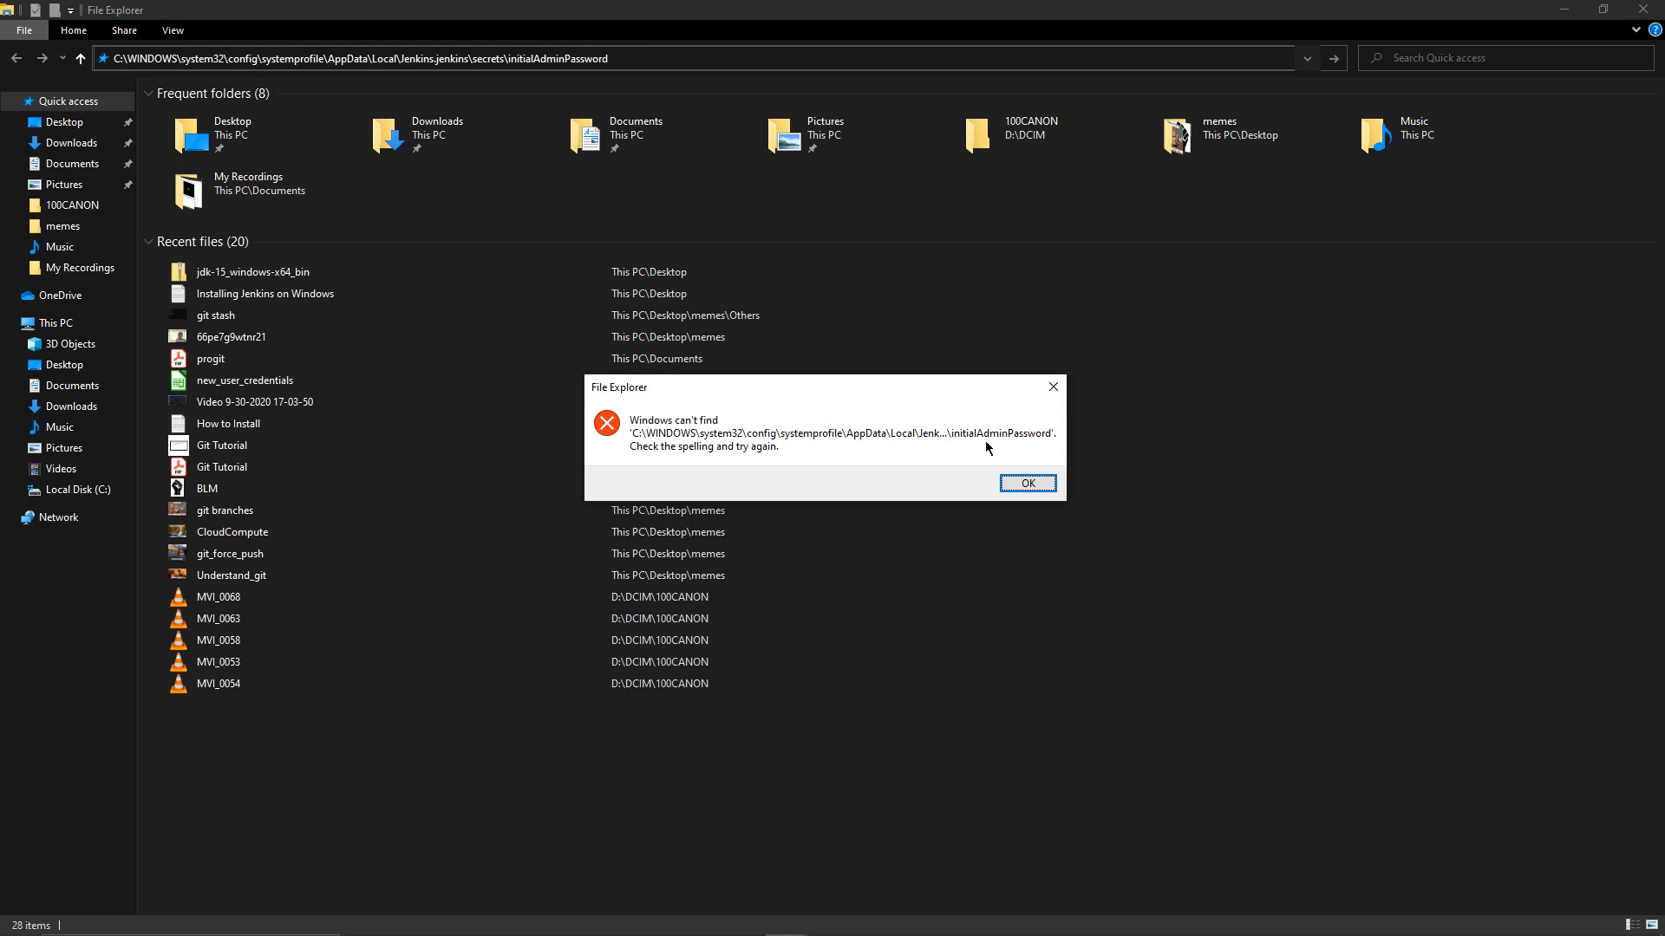
click(1042, 484)
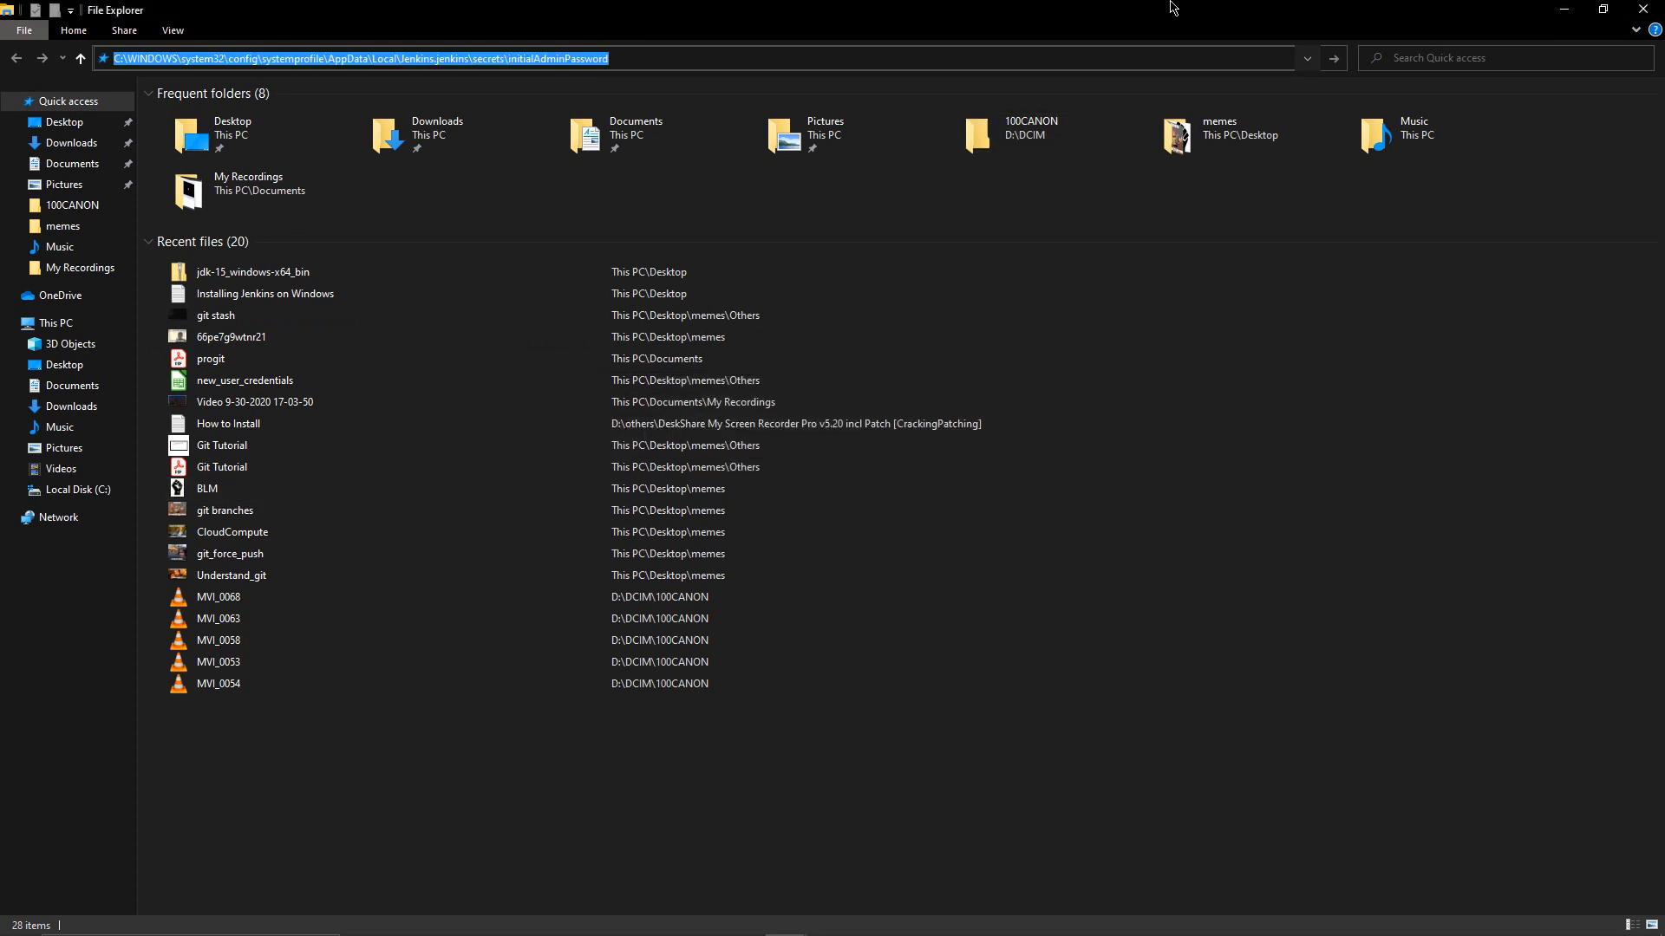
Resize File Explorer and browse into C:\Windows\System32\config, granting folder access
double_click(672, 6)
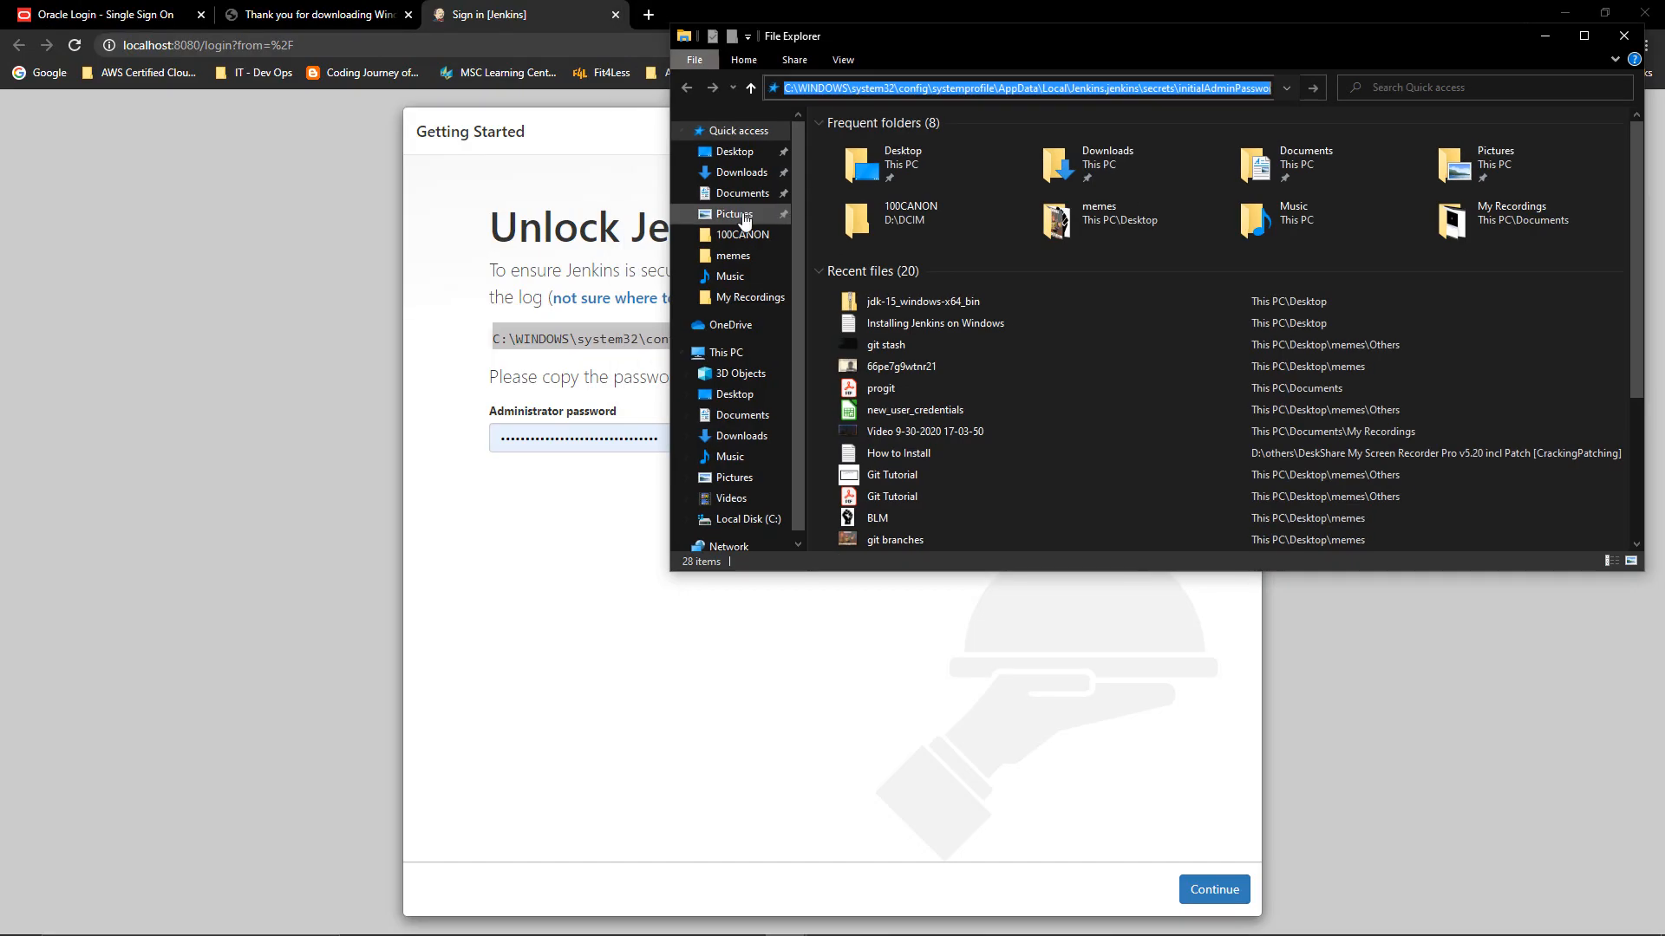
click(748, 519)
drag(971, 50, 801, 386)
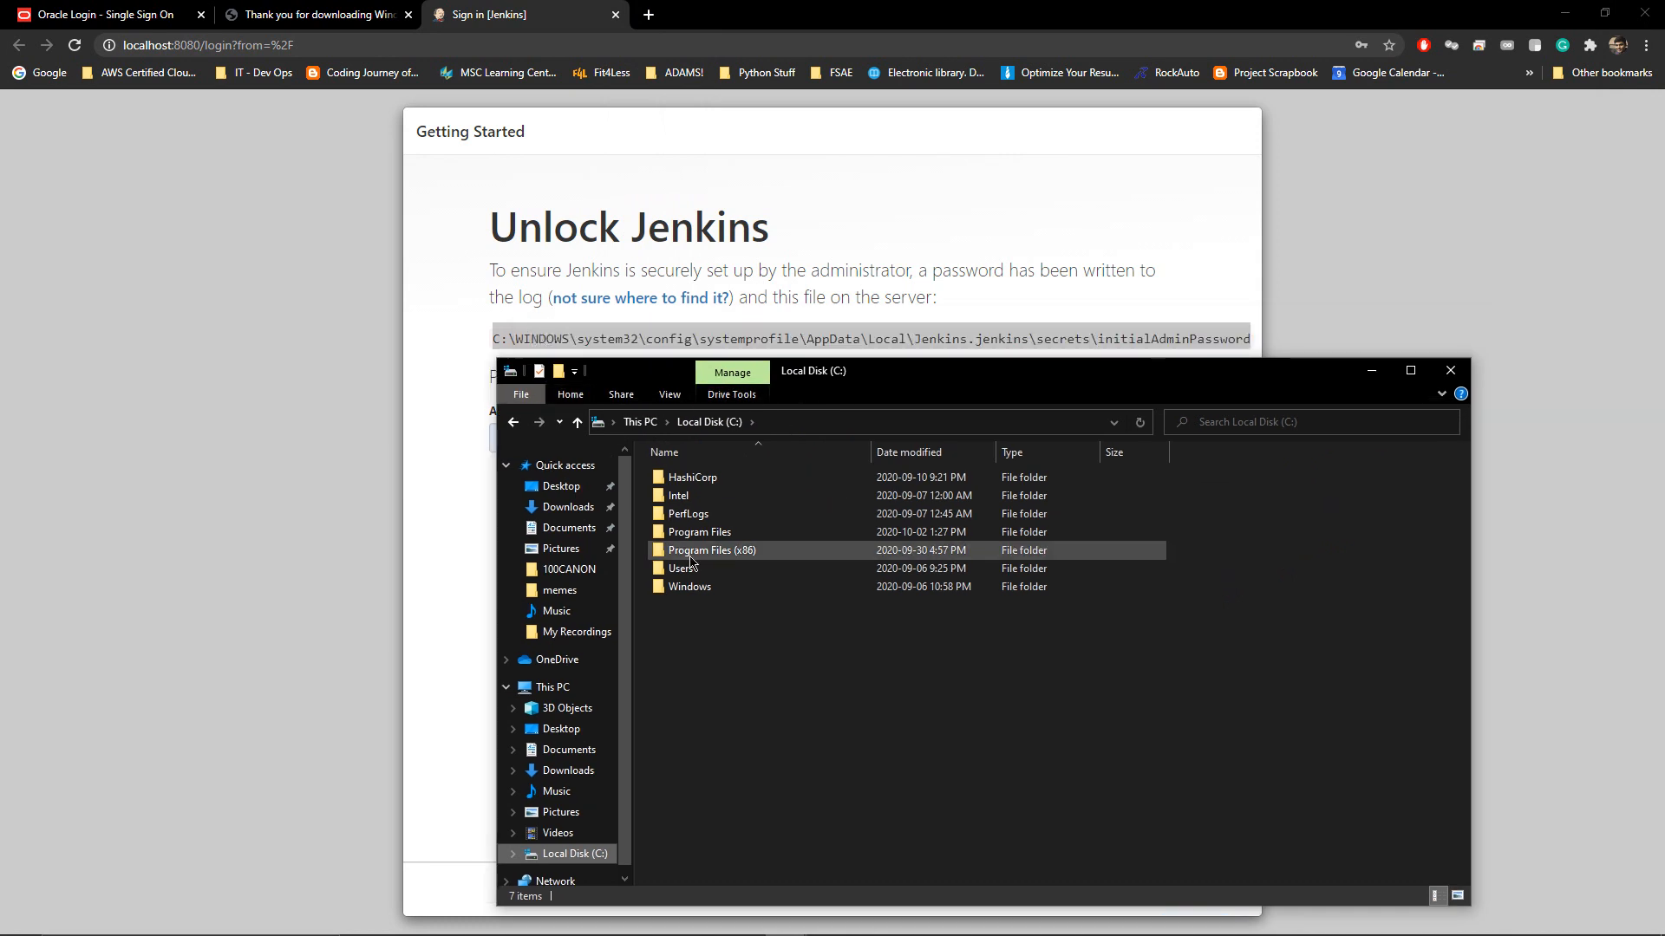
click(692, 592)
double_click(693, 592)
scroll(696, 691, down, 20)
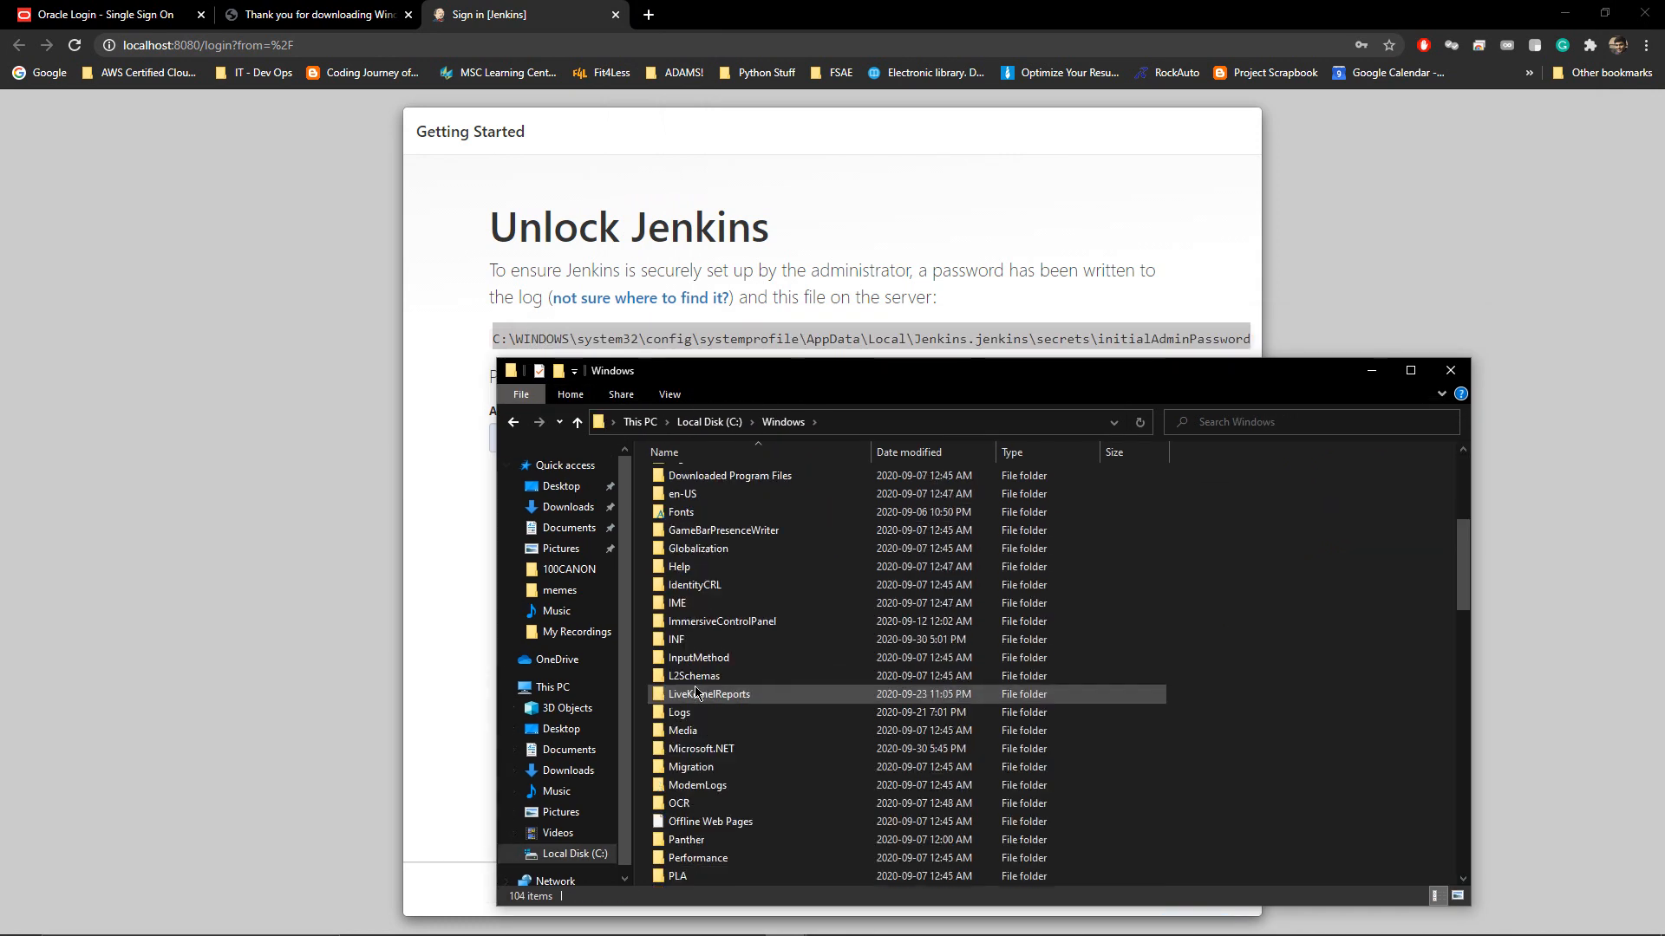
scroll(696, 691, up, 5)
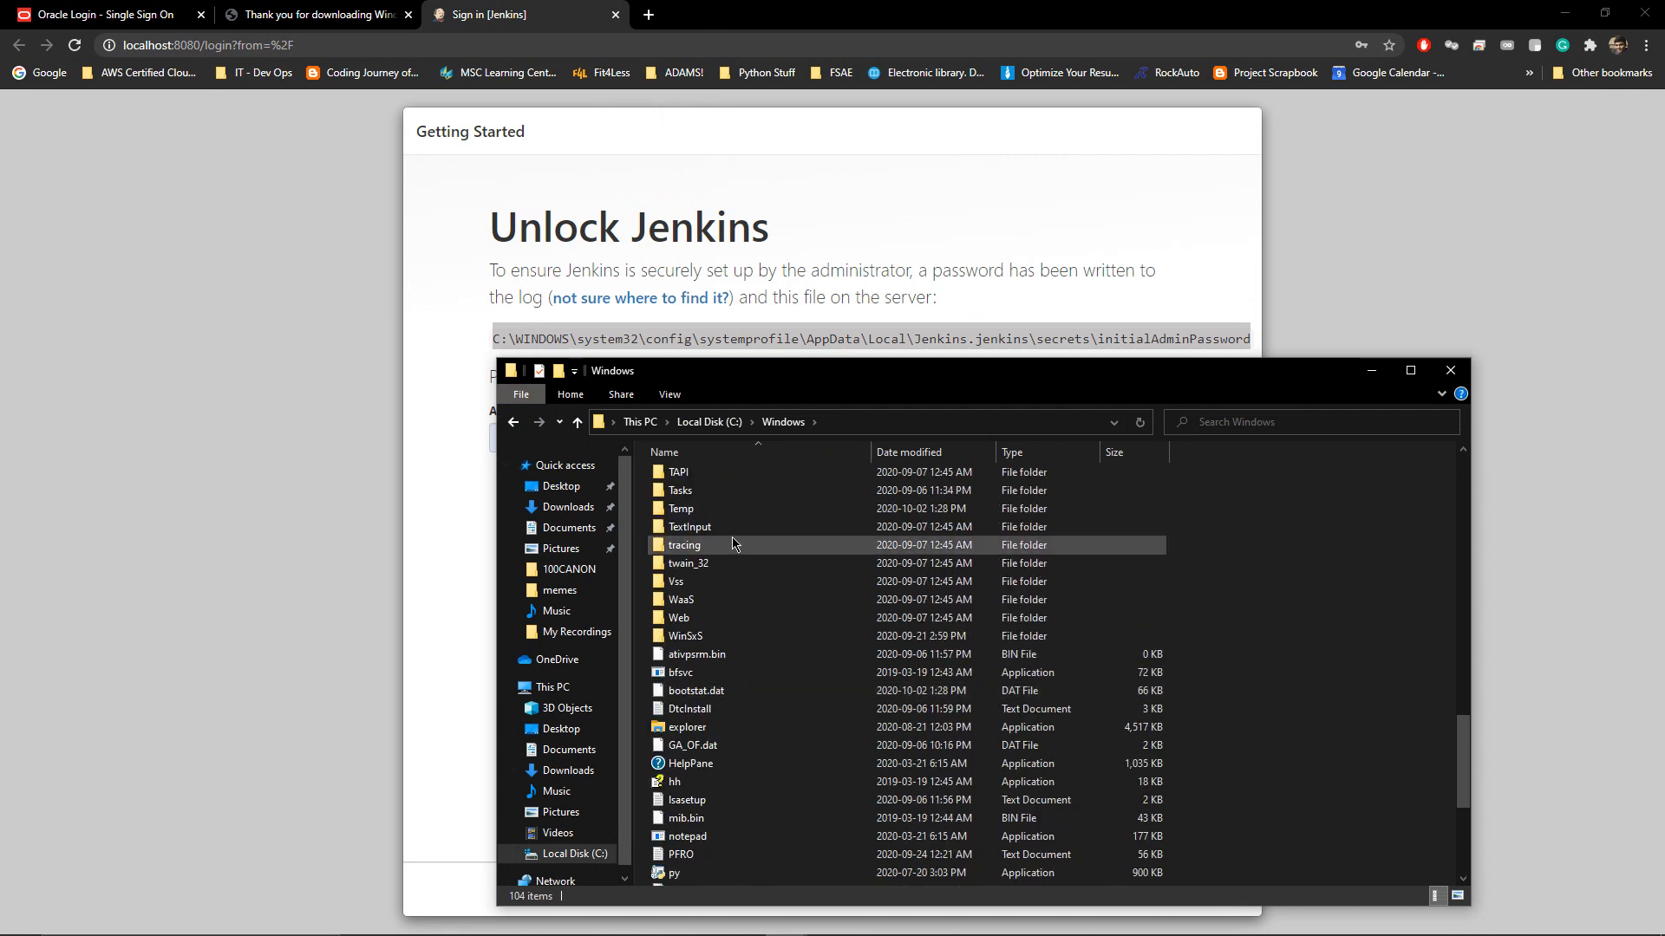
double_click(731, 510)
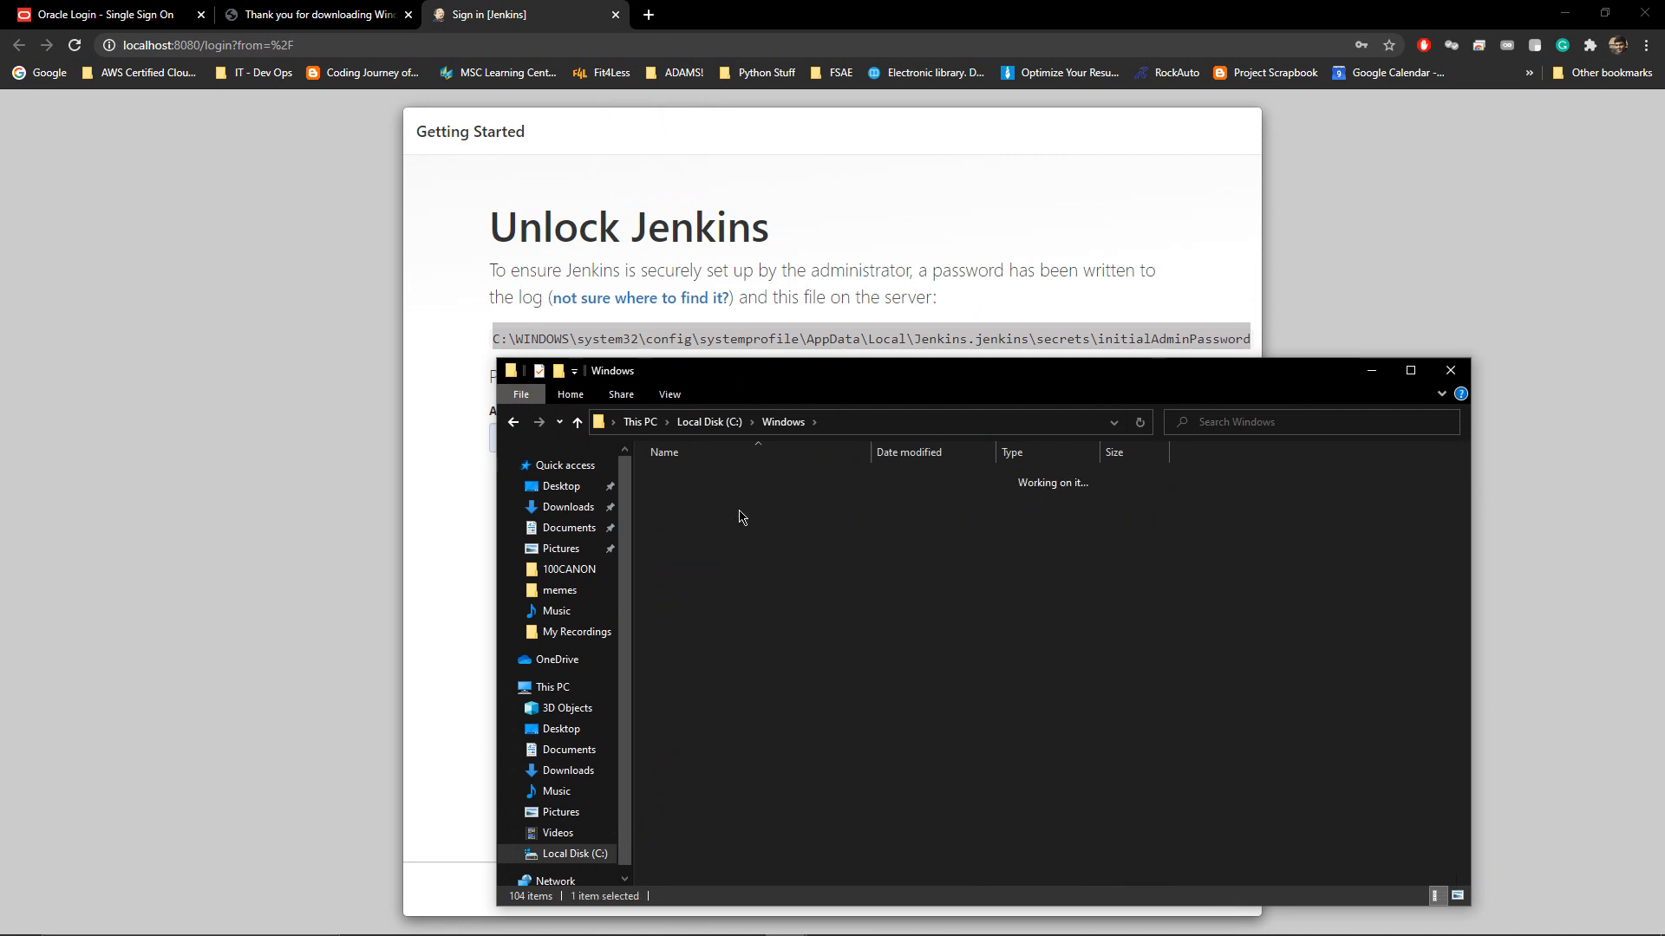
double_click(685, 733)
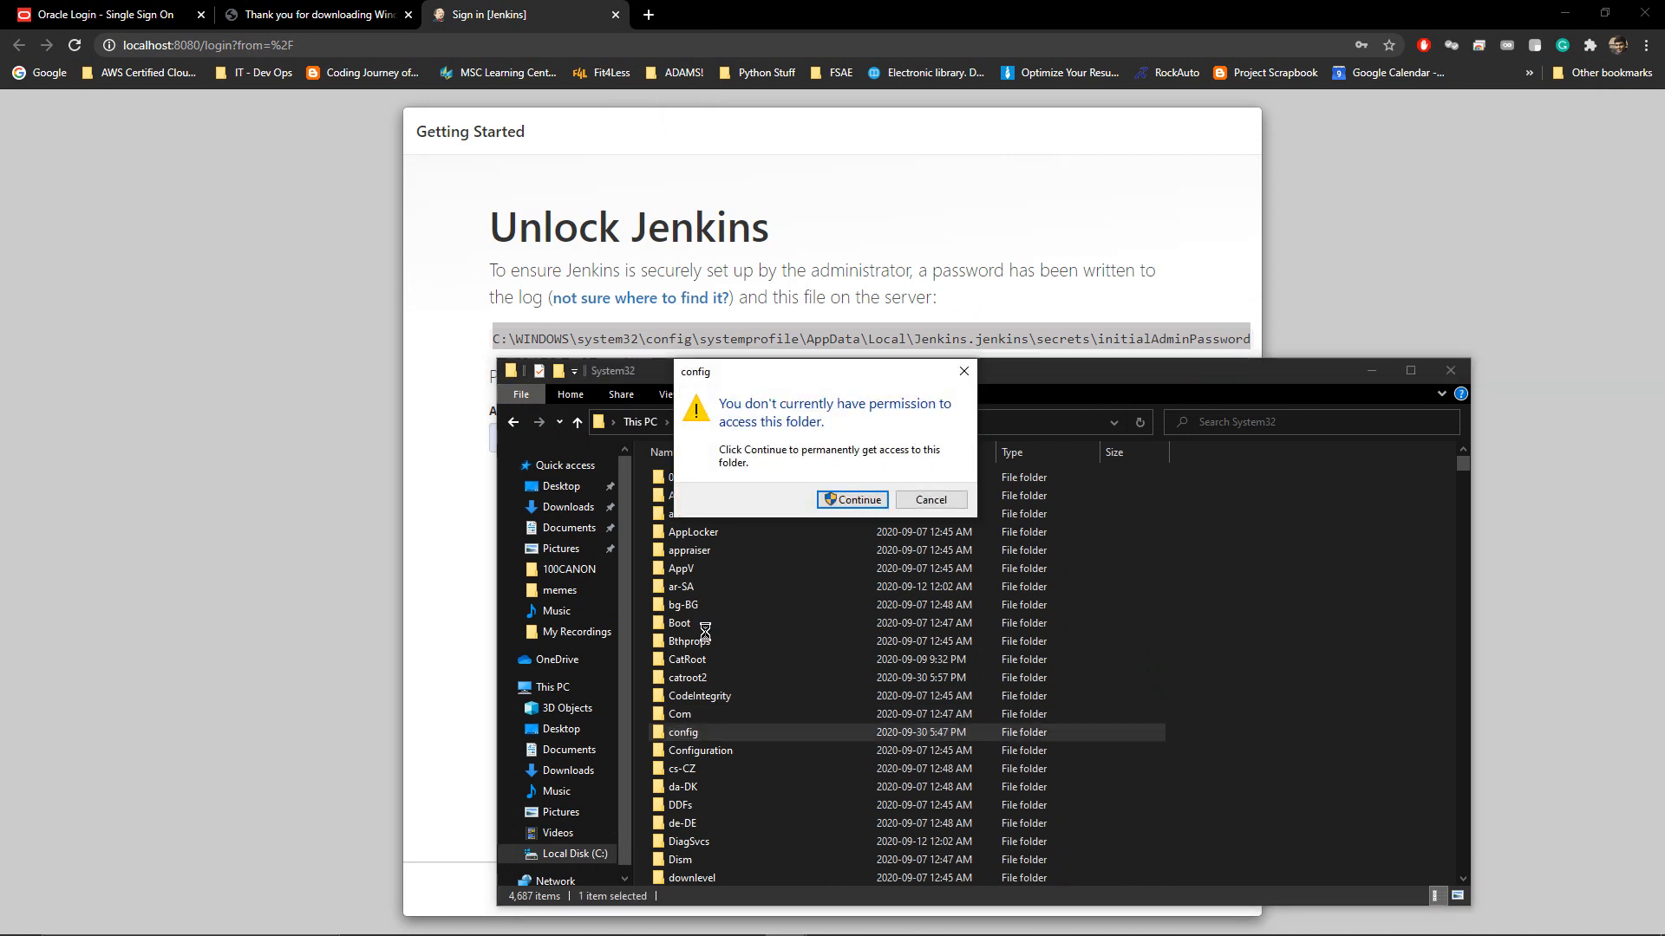
click(852, 499)
Go through systemprofile\AppData\Local\Jenkins.jenkins\secrets and open initialAdminPassword in Notepad++
click(744, 517)
double_click(744, 515)
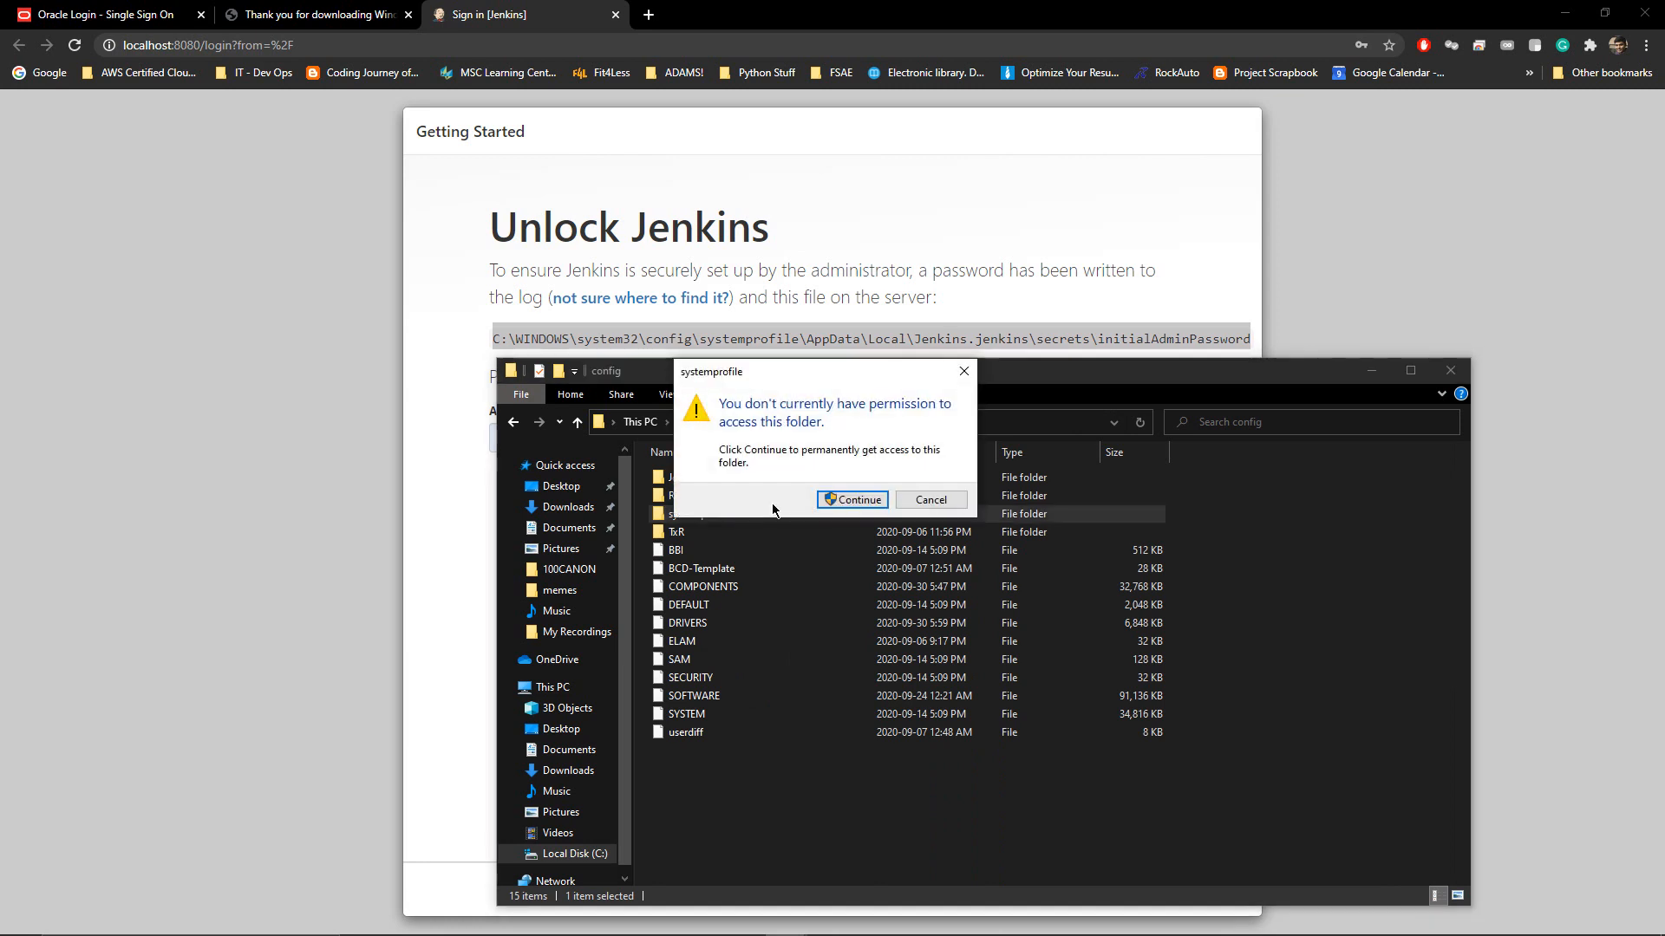
click(857, 495)
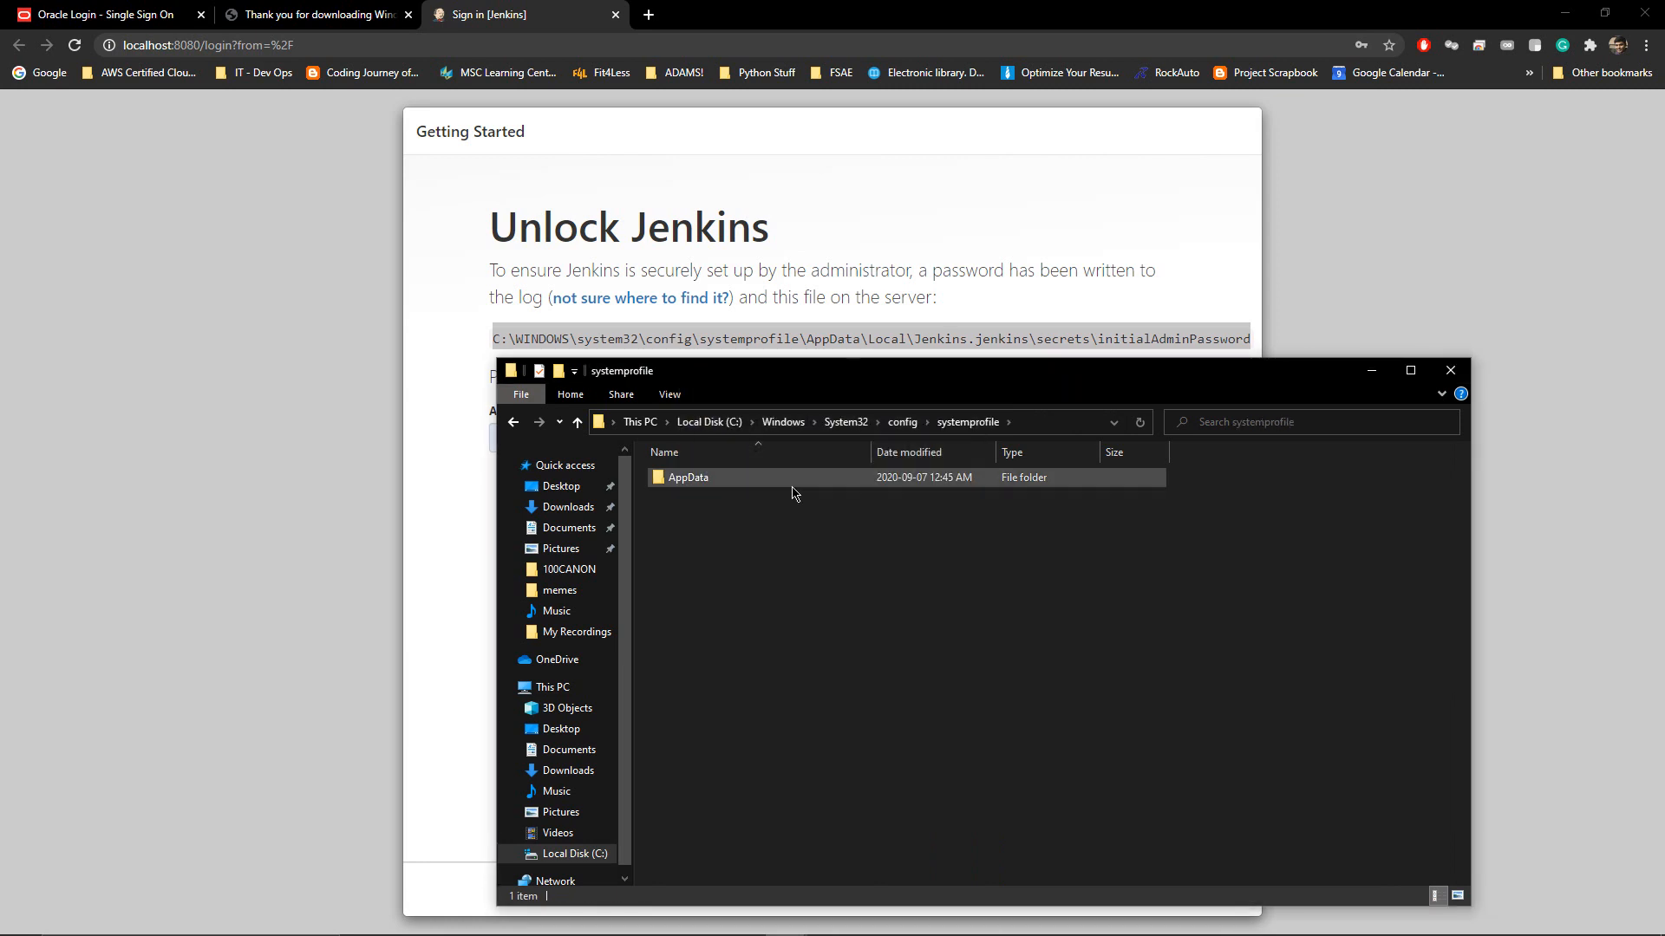
double_click(792, 480)
double_click(792, 482)
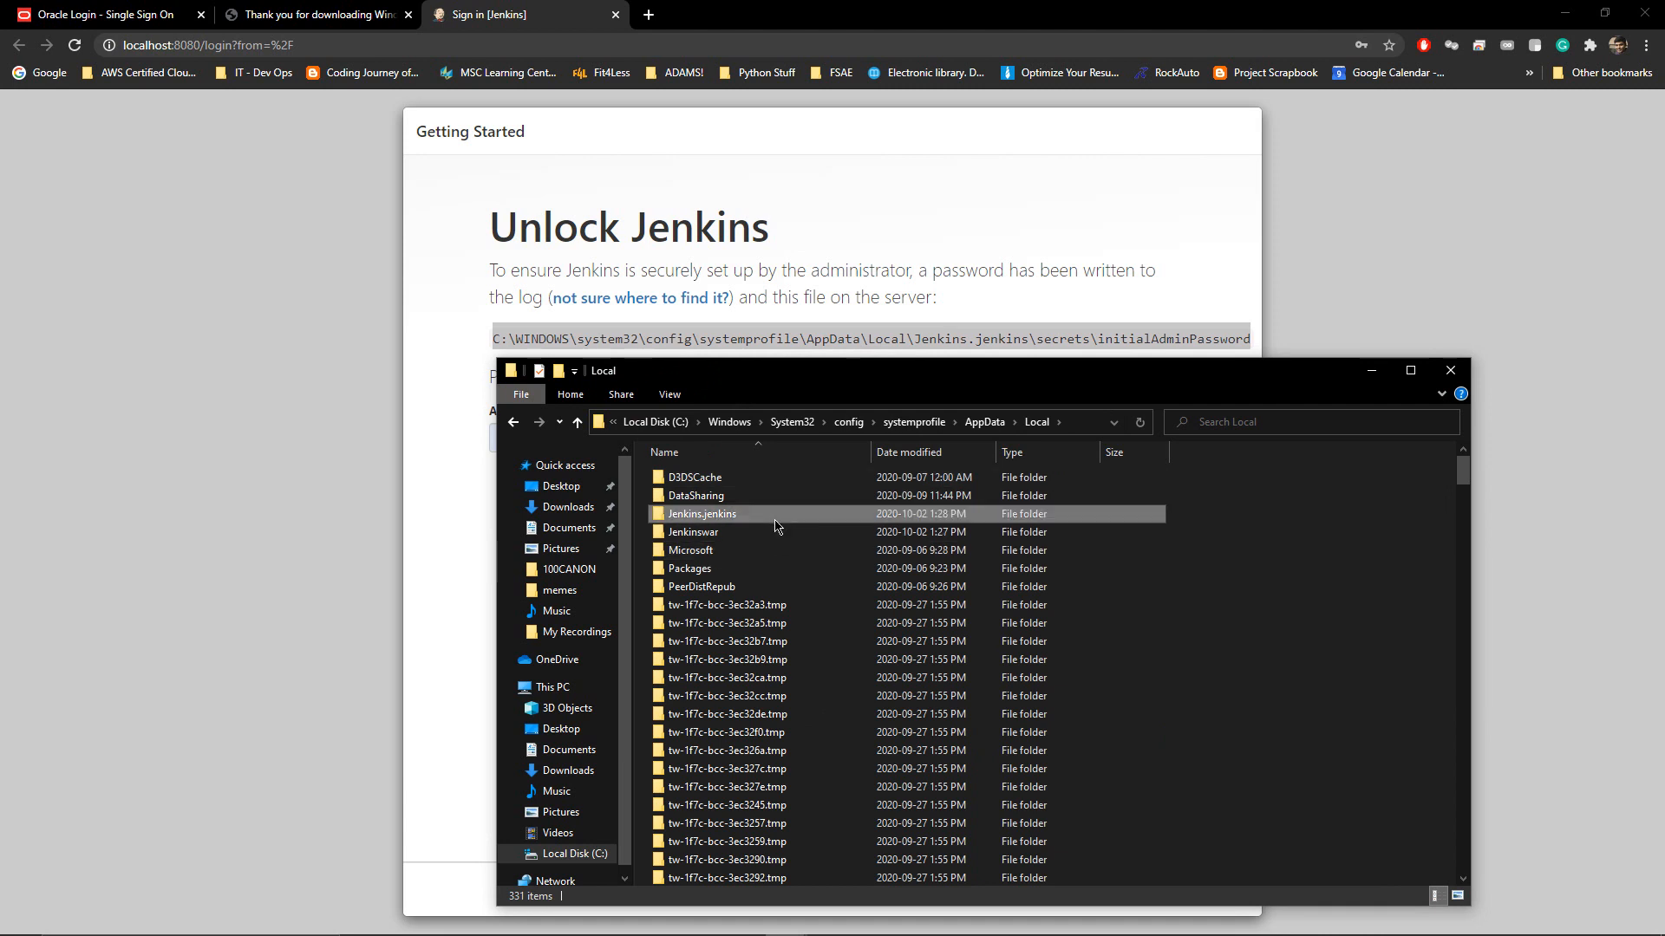
double_click(772, 515)
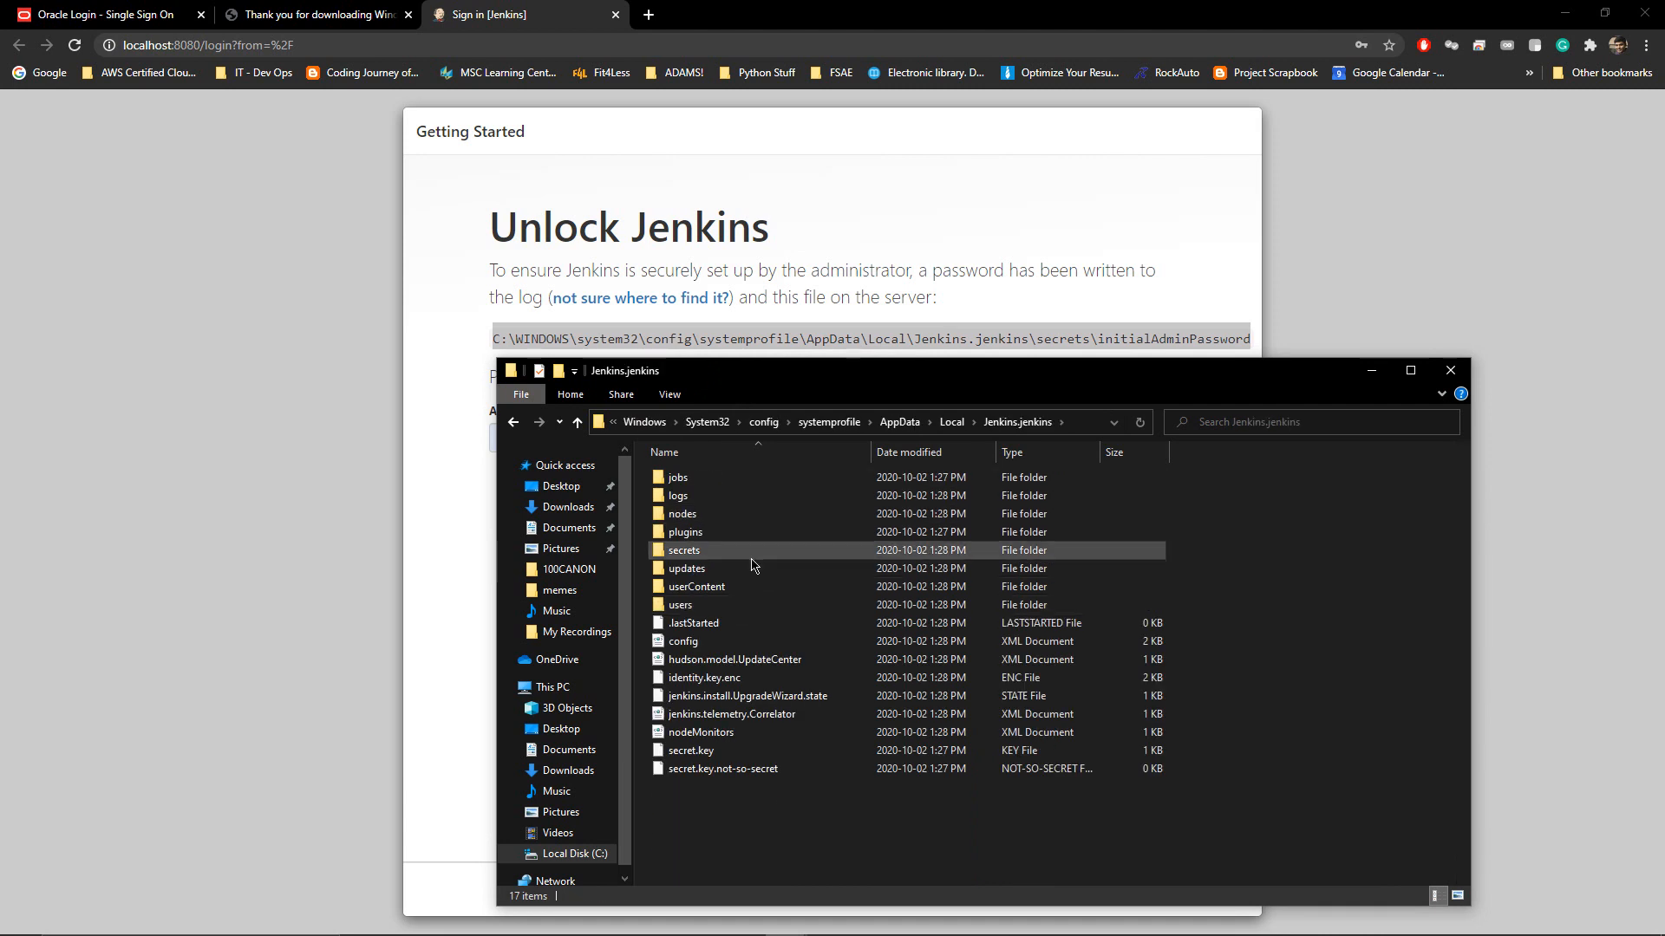
double_click(751, 552)
right_click(756, 518)
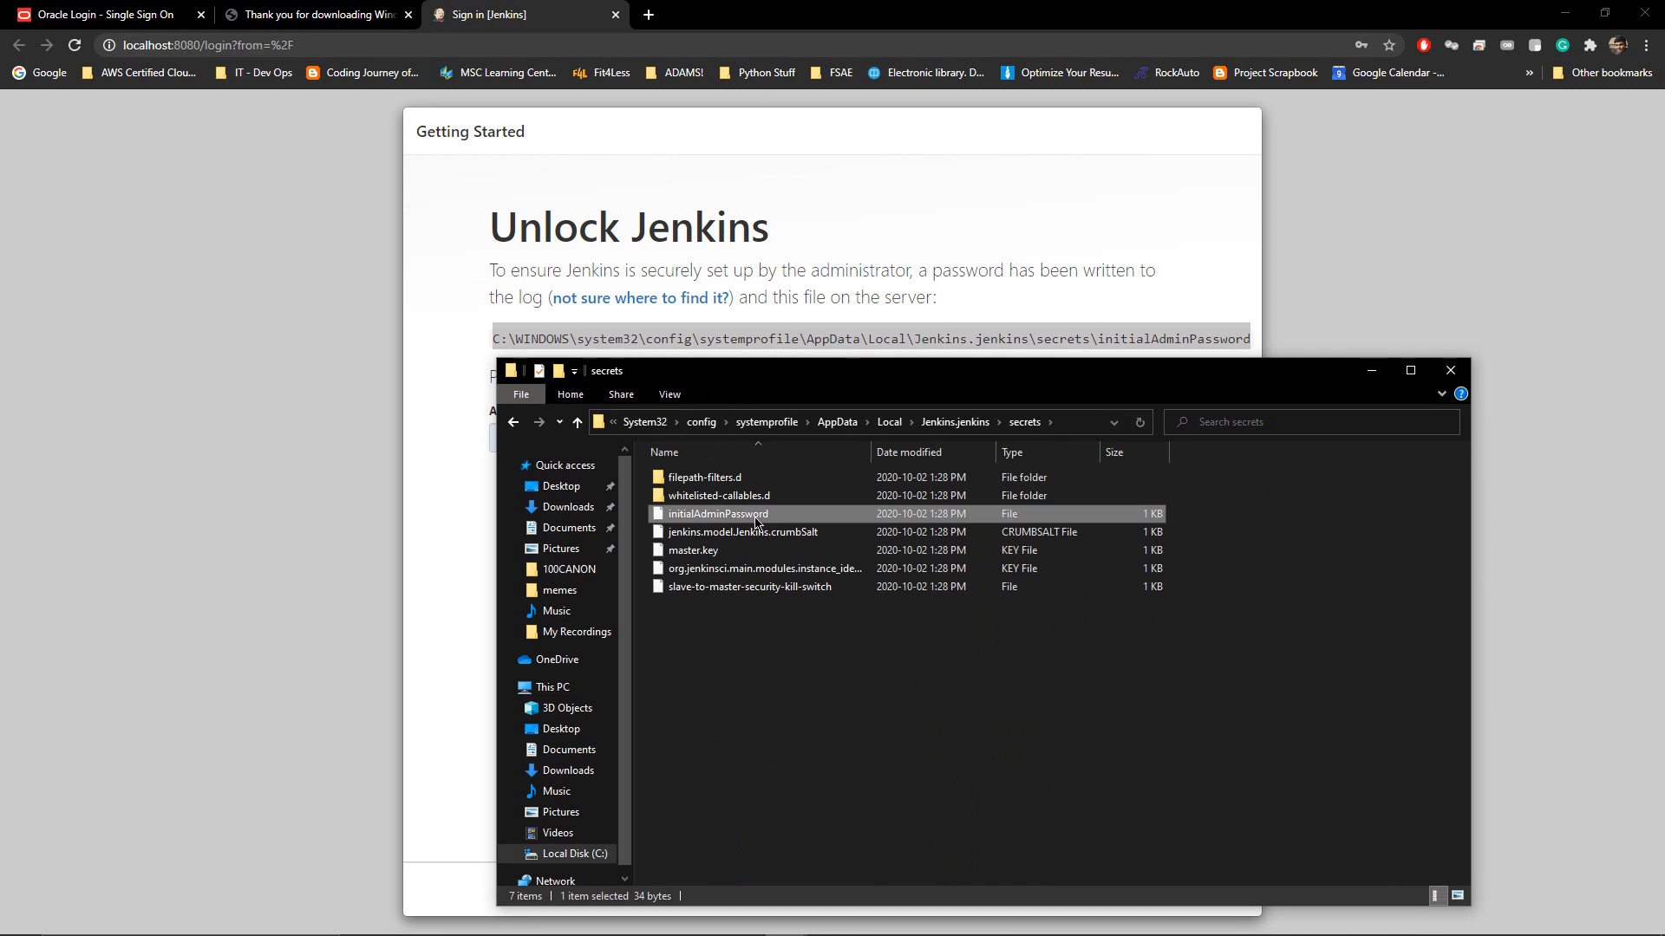
click(831, 606)
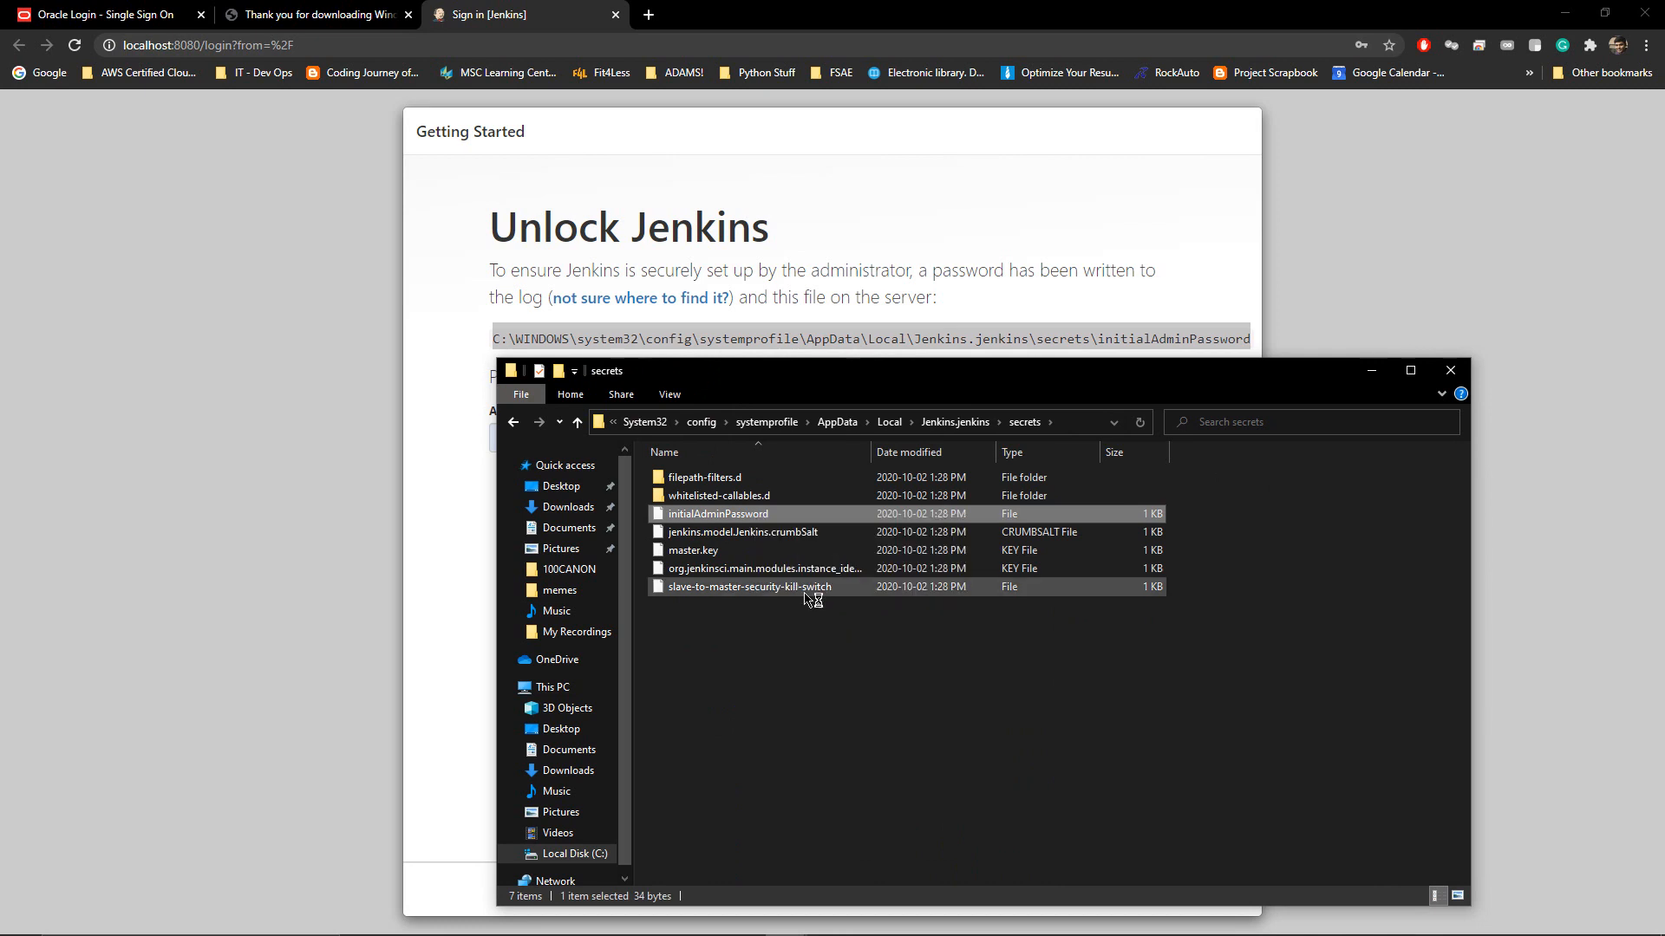
Submit the Notepad++ admin password on the Unlock Jenkins page, re-pasting it after the error
drag(274, 92, 46, 91)
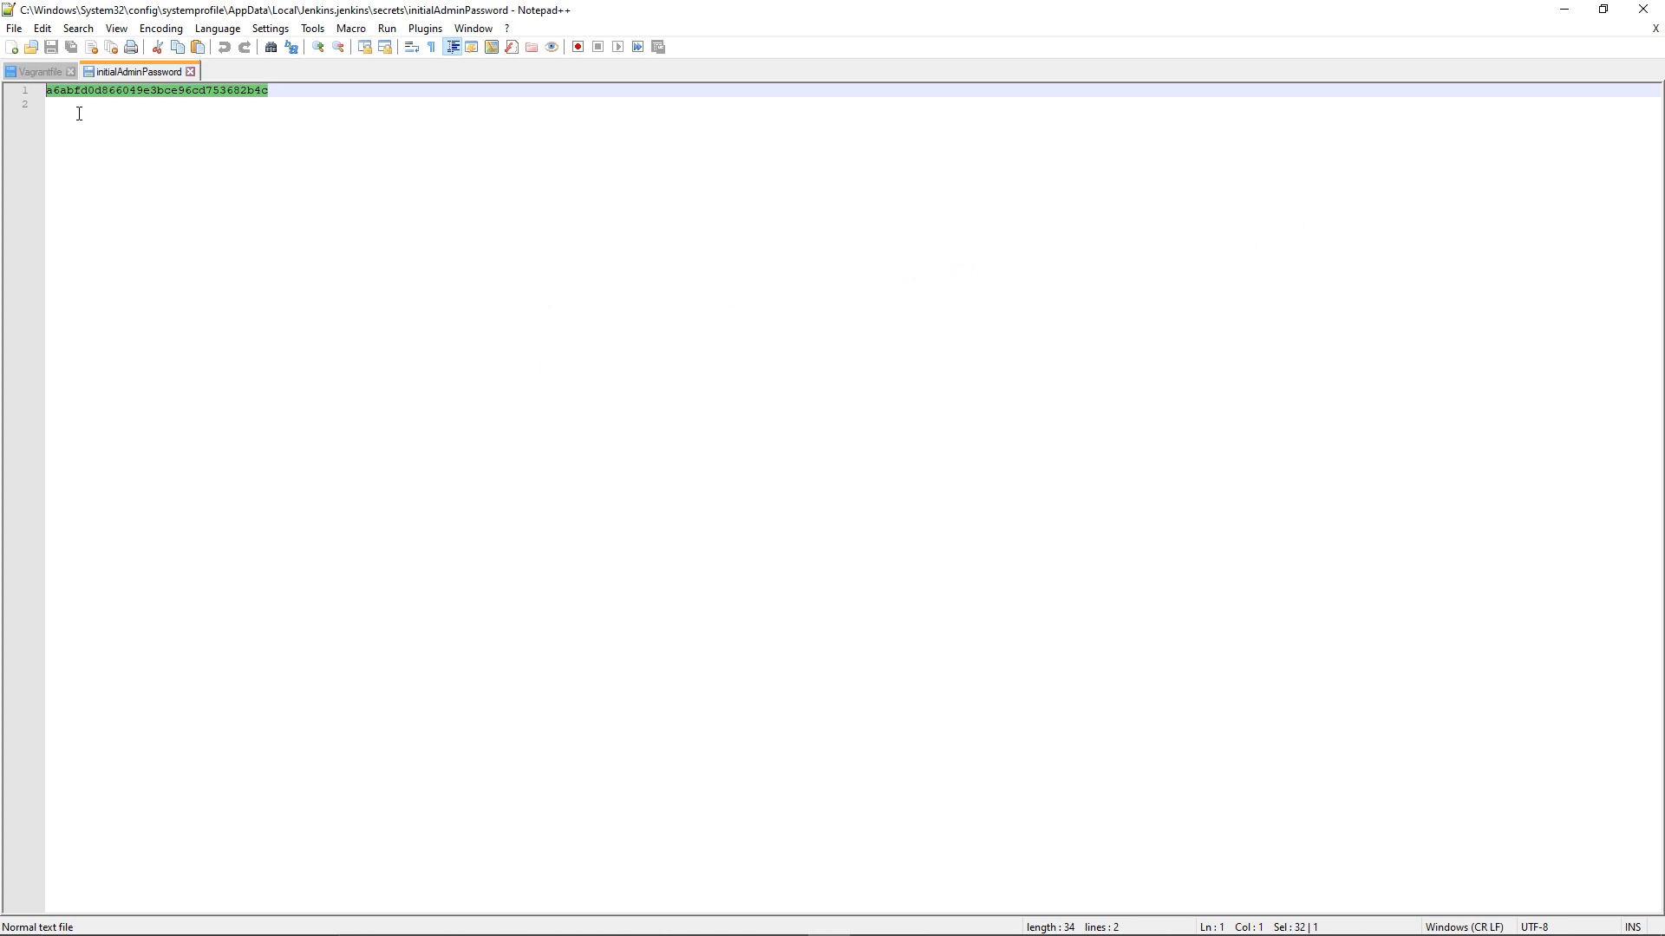
key(alt+Tab)
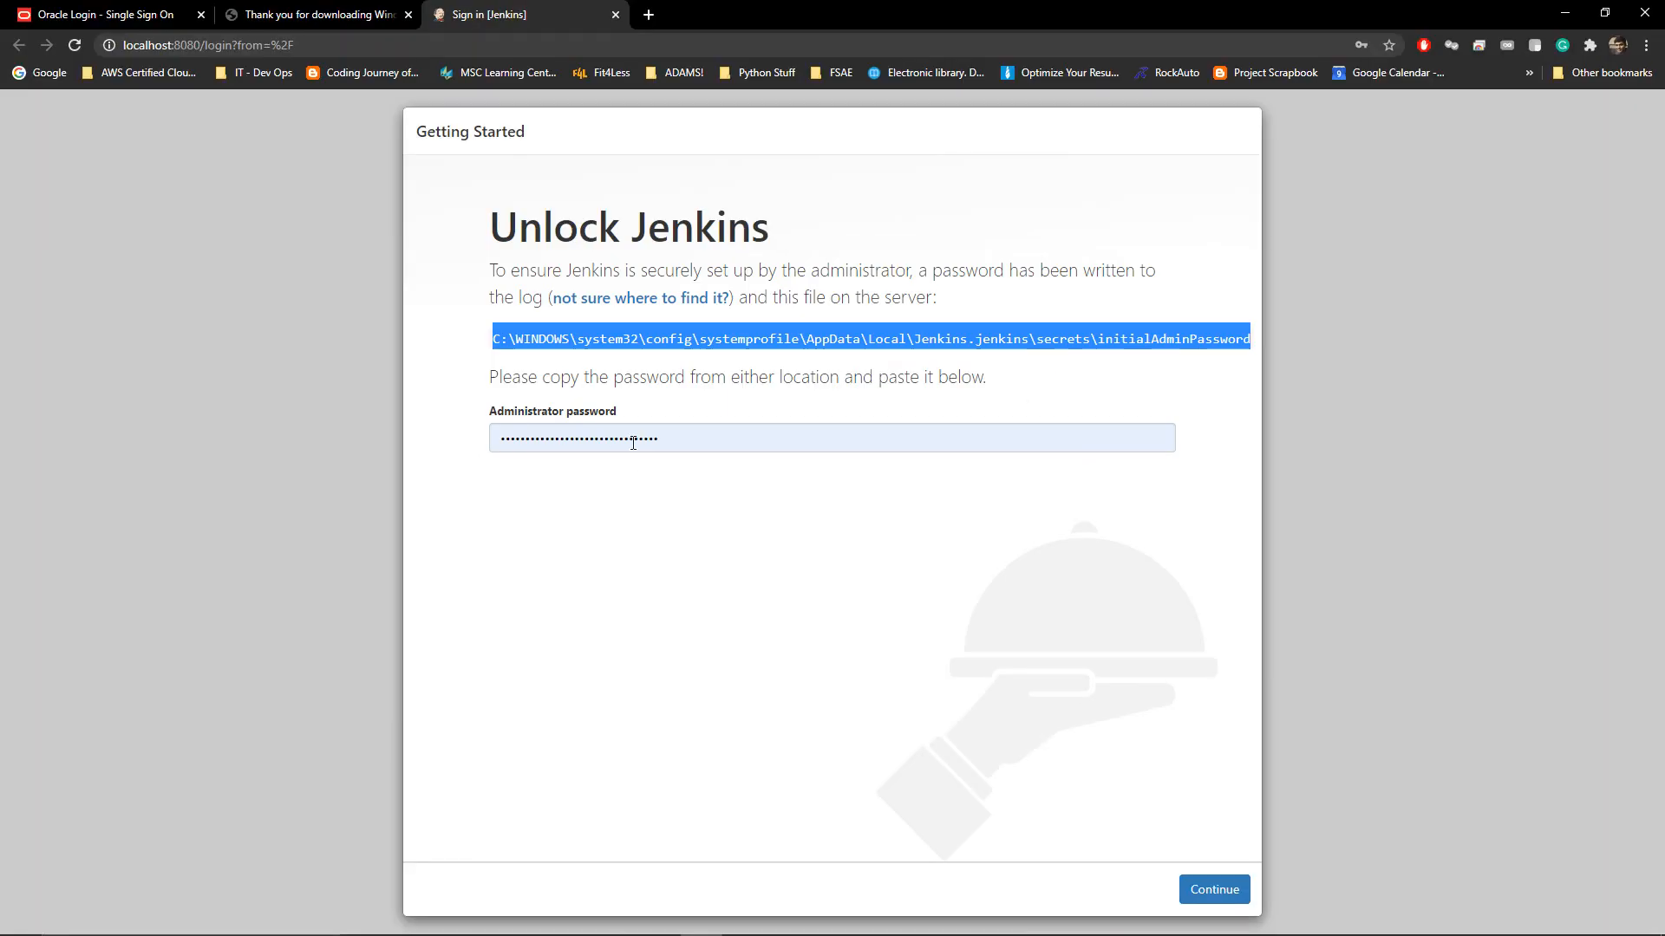
click(1201, 900)
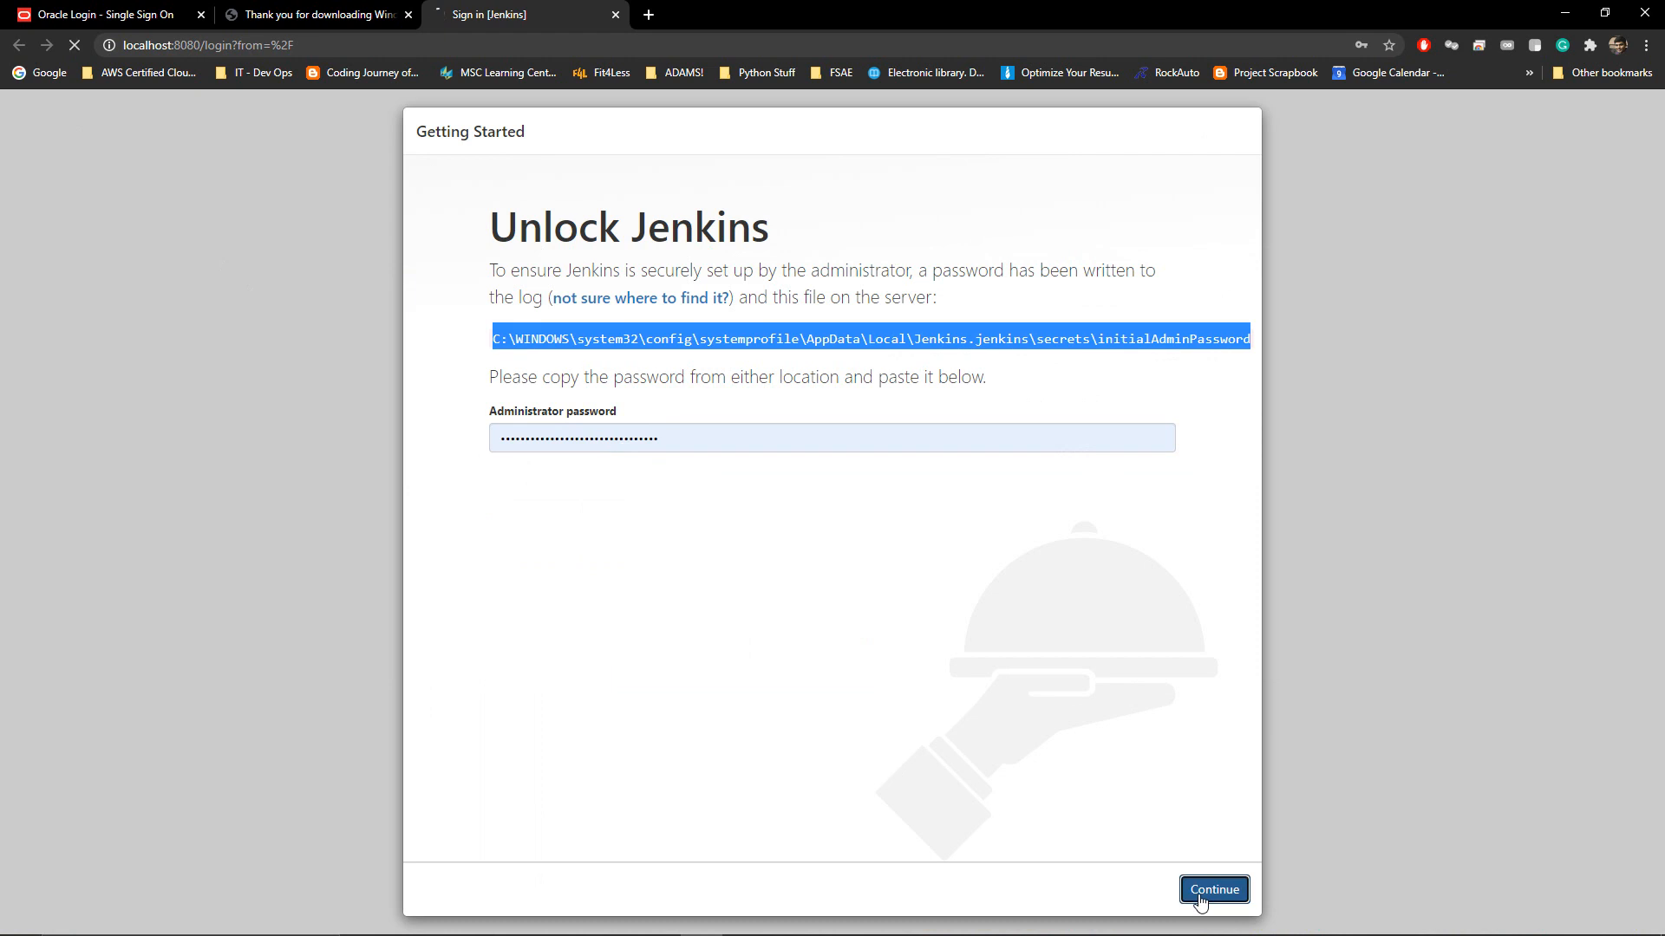
click(781, 494)
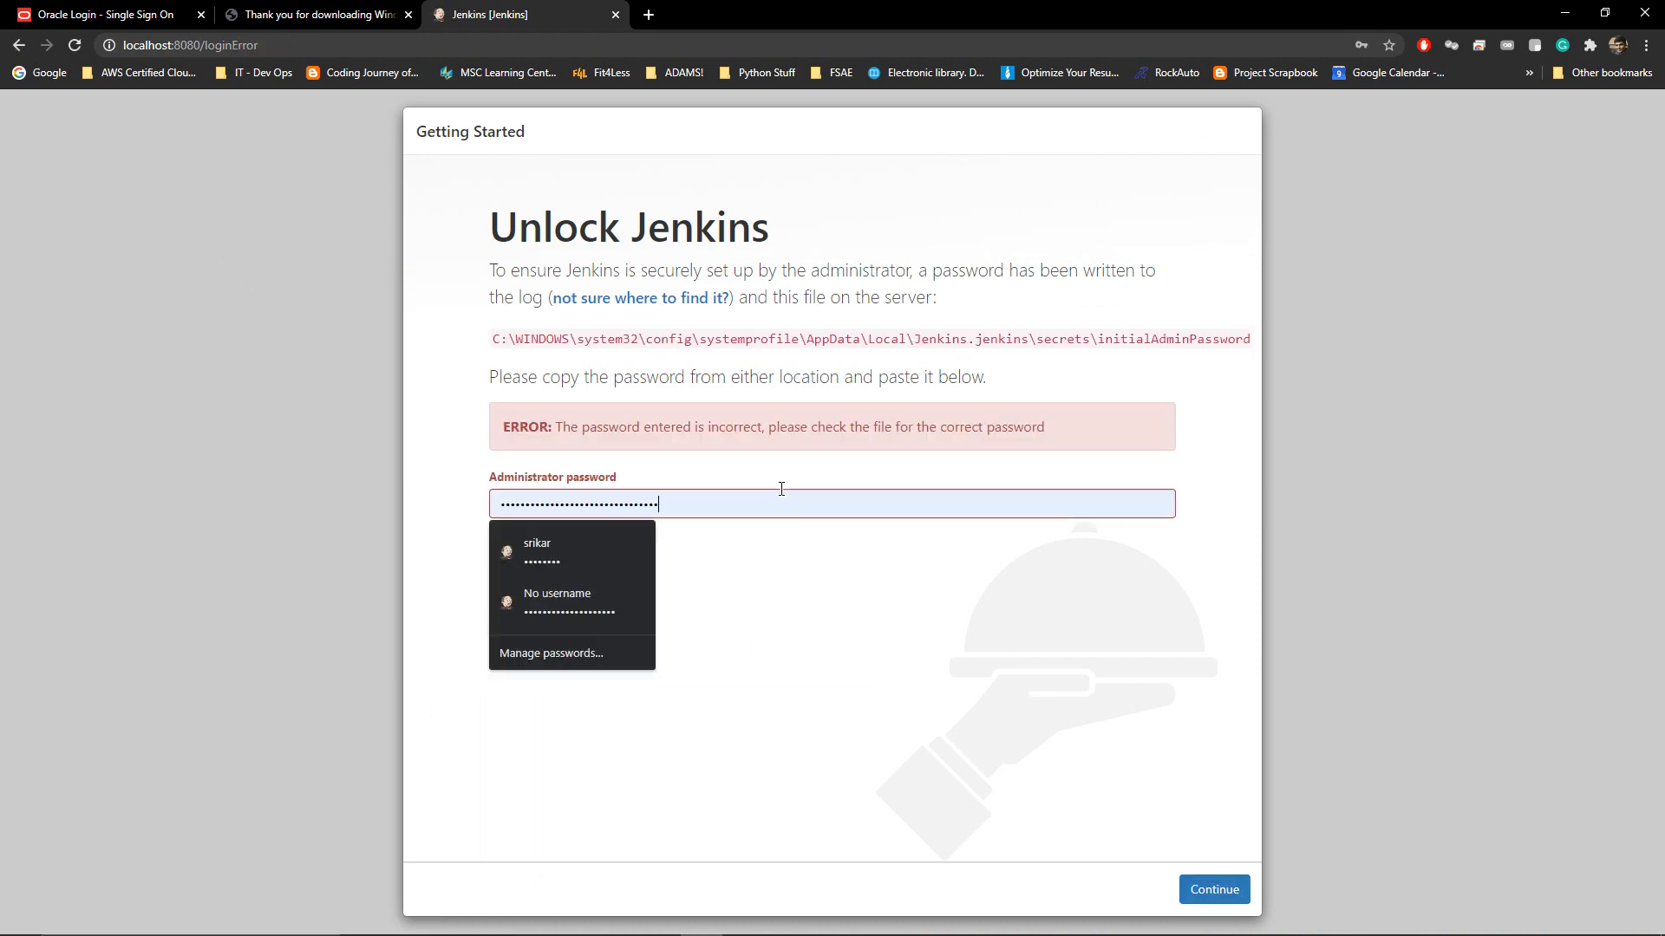
key(ctrl+a)
key(ctrl+v)
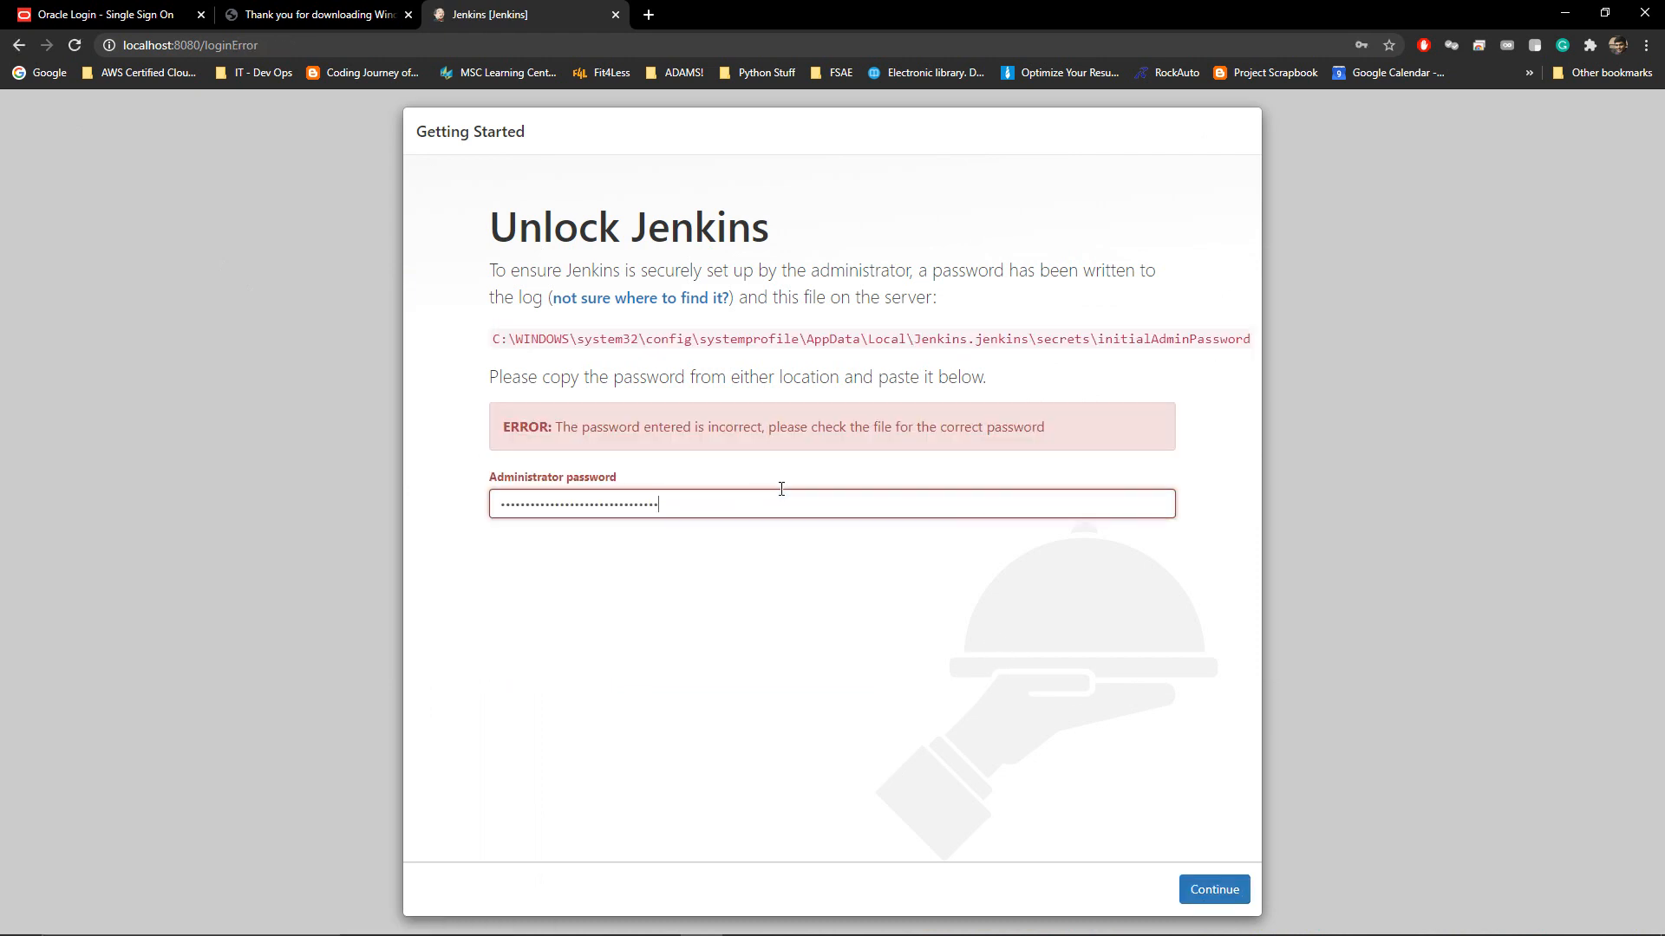
click(1203, 882)
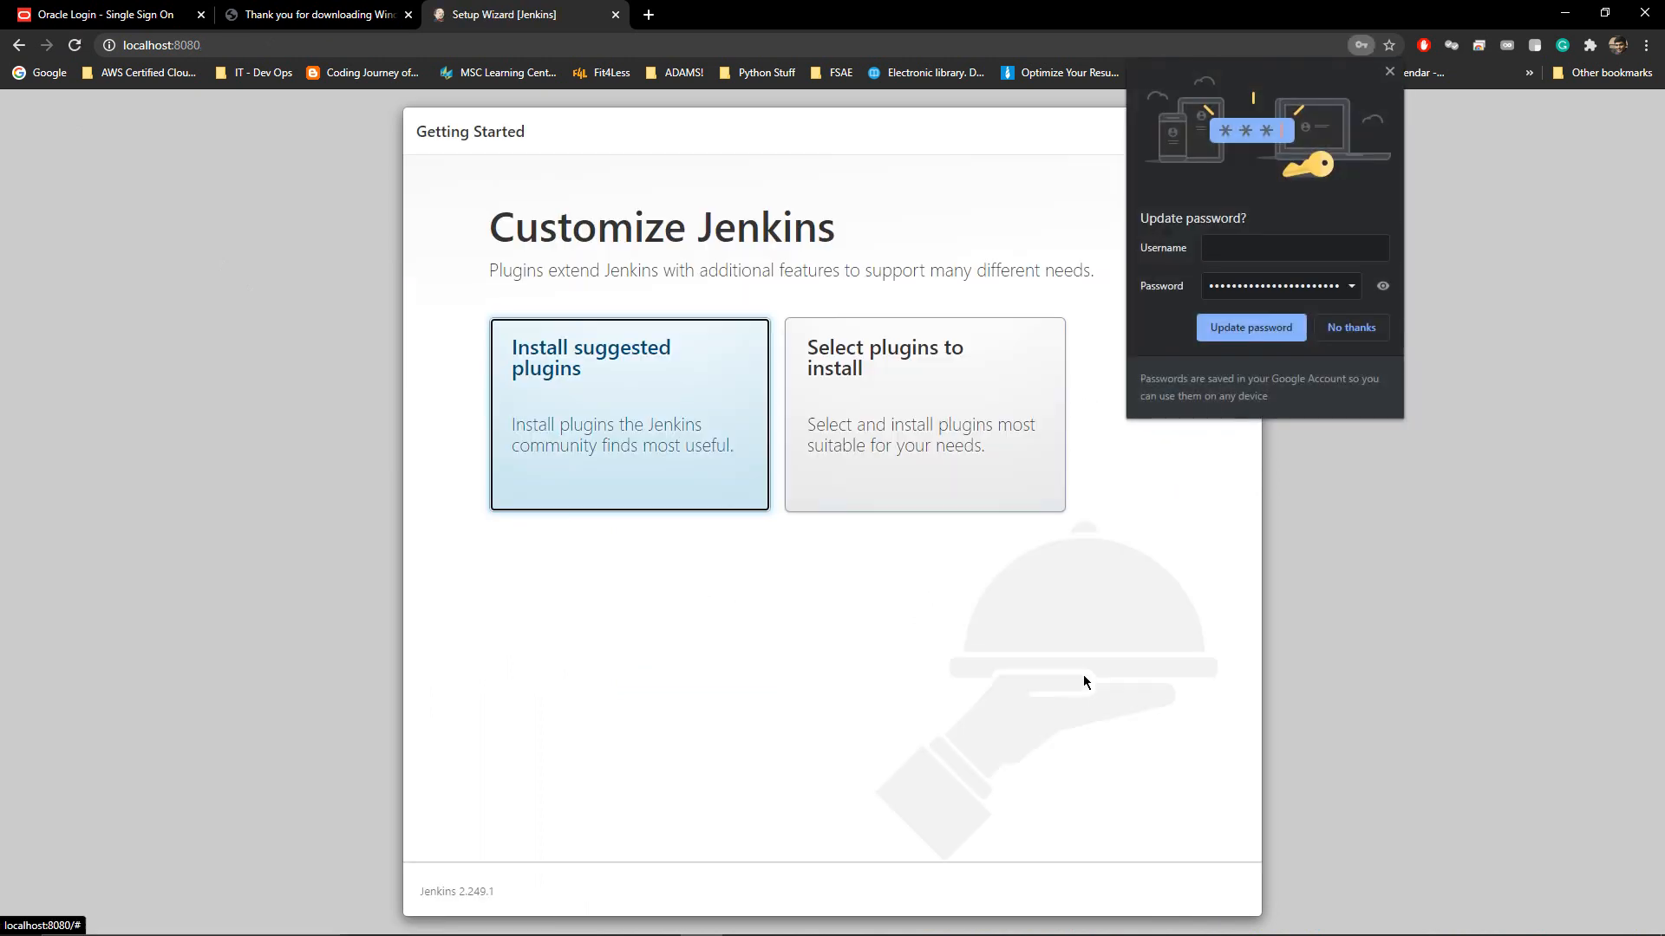
Dismiss Chrome's password-update bubble and install the suggested plugins
click(1390, 73)
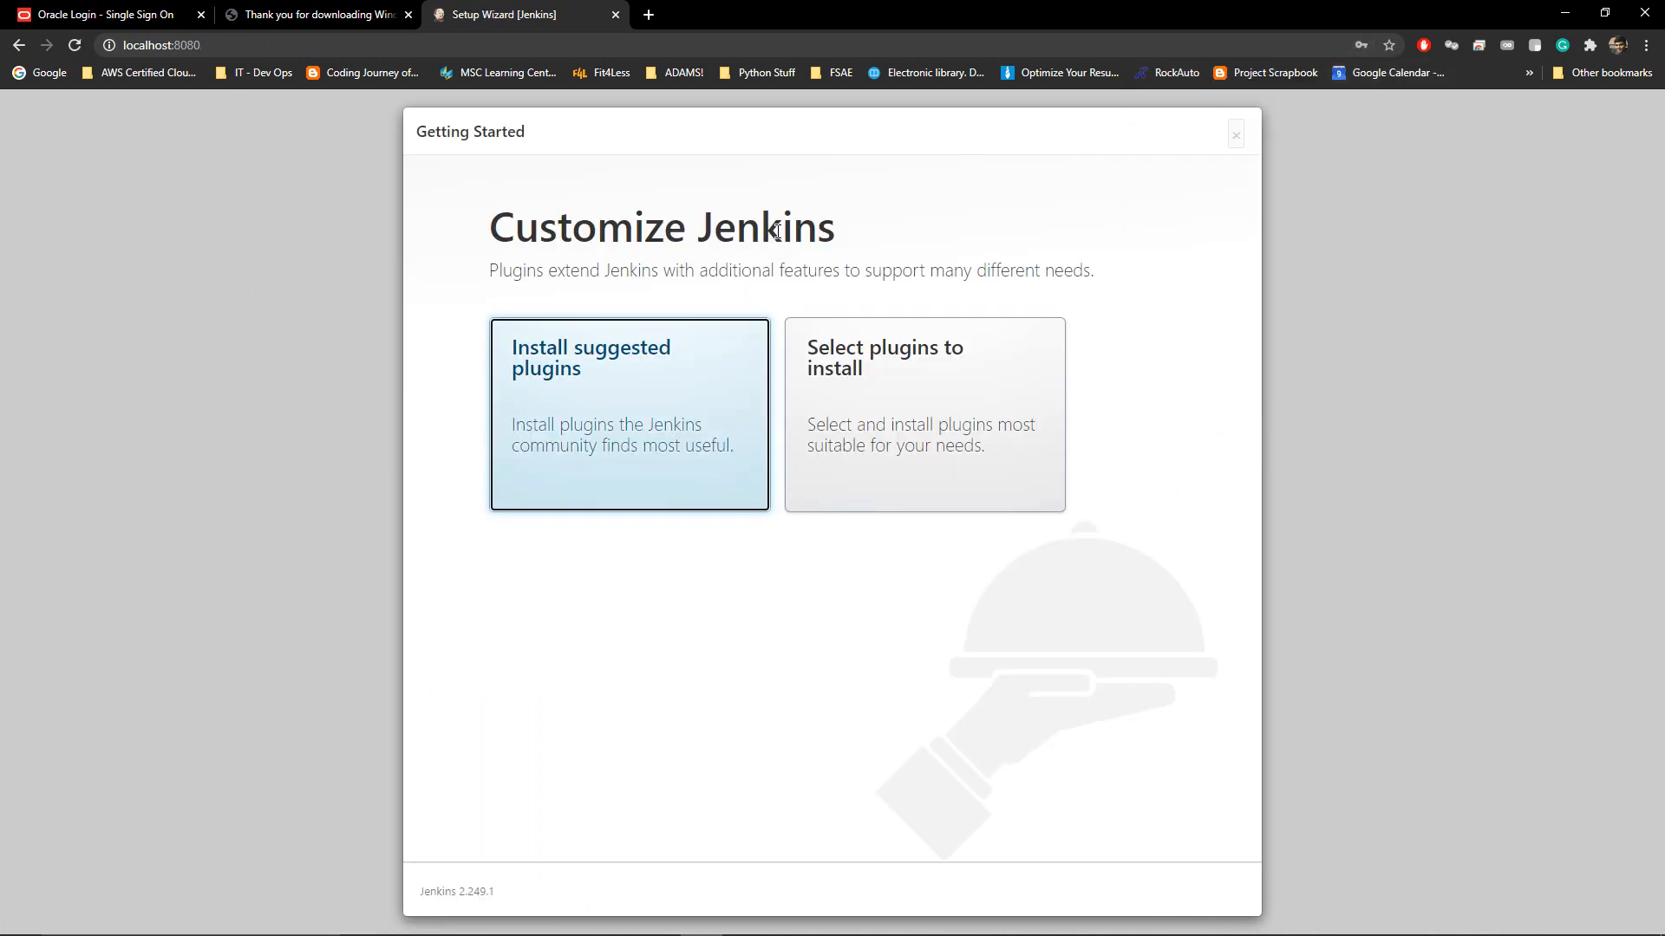
click(597, 403)
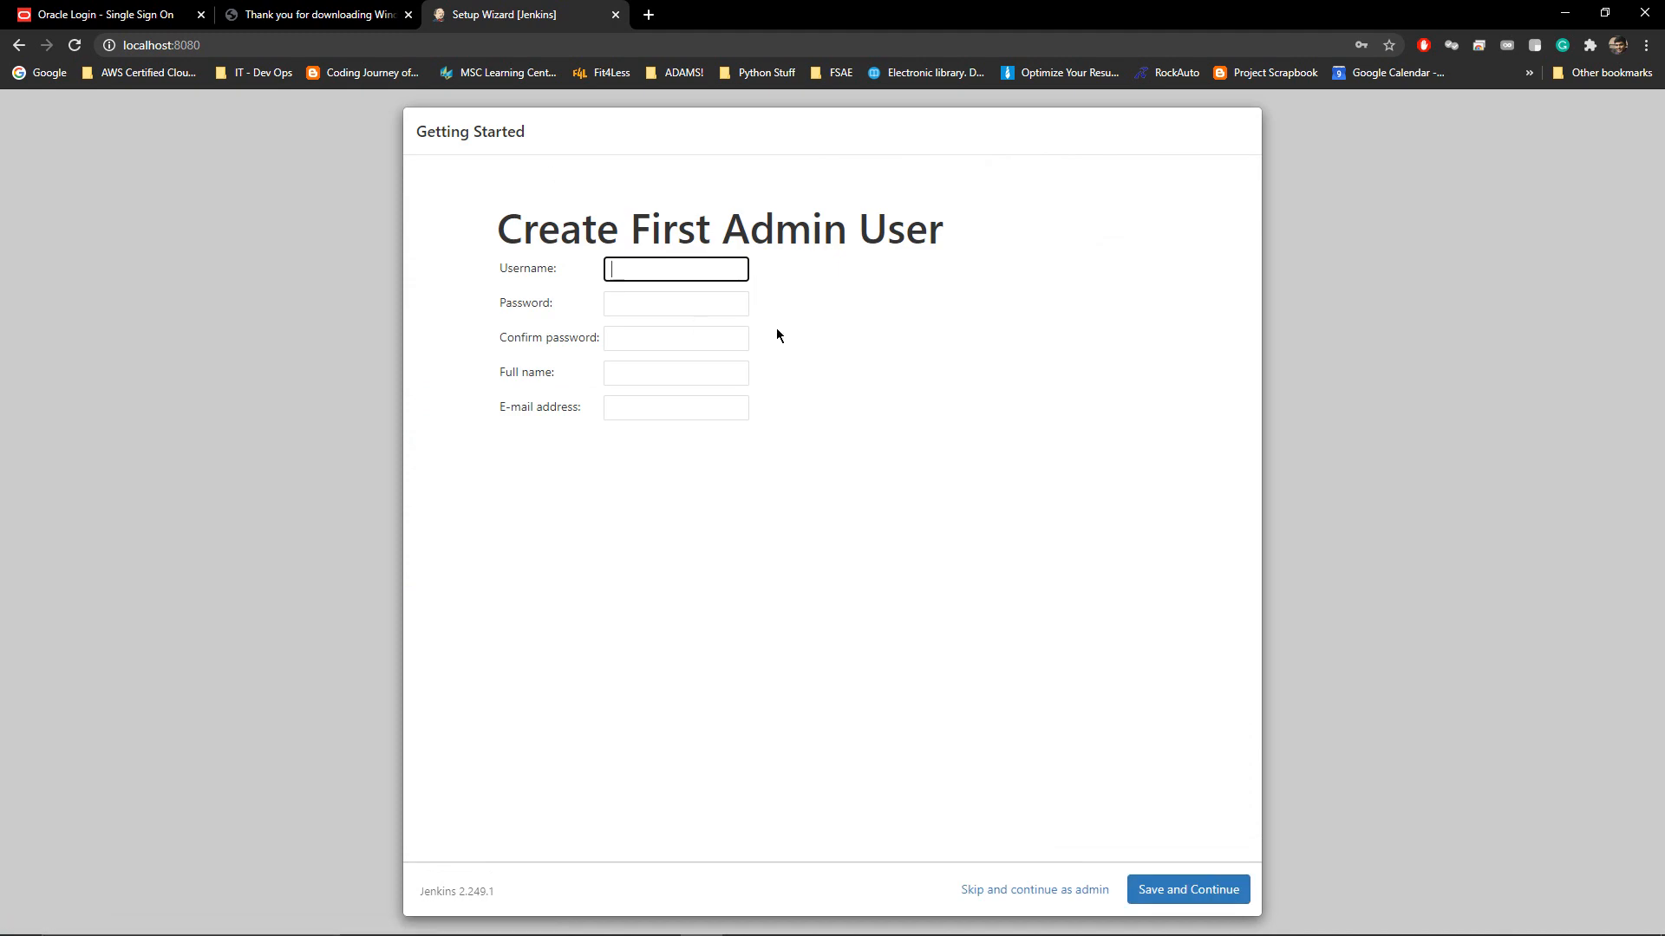
Enter the admin's username, password and confirmation, full name and e-mail, then save and continue
text(srikar)
key(Tab)
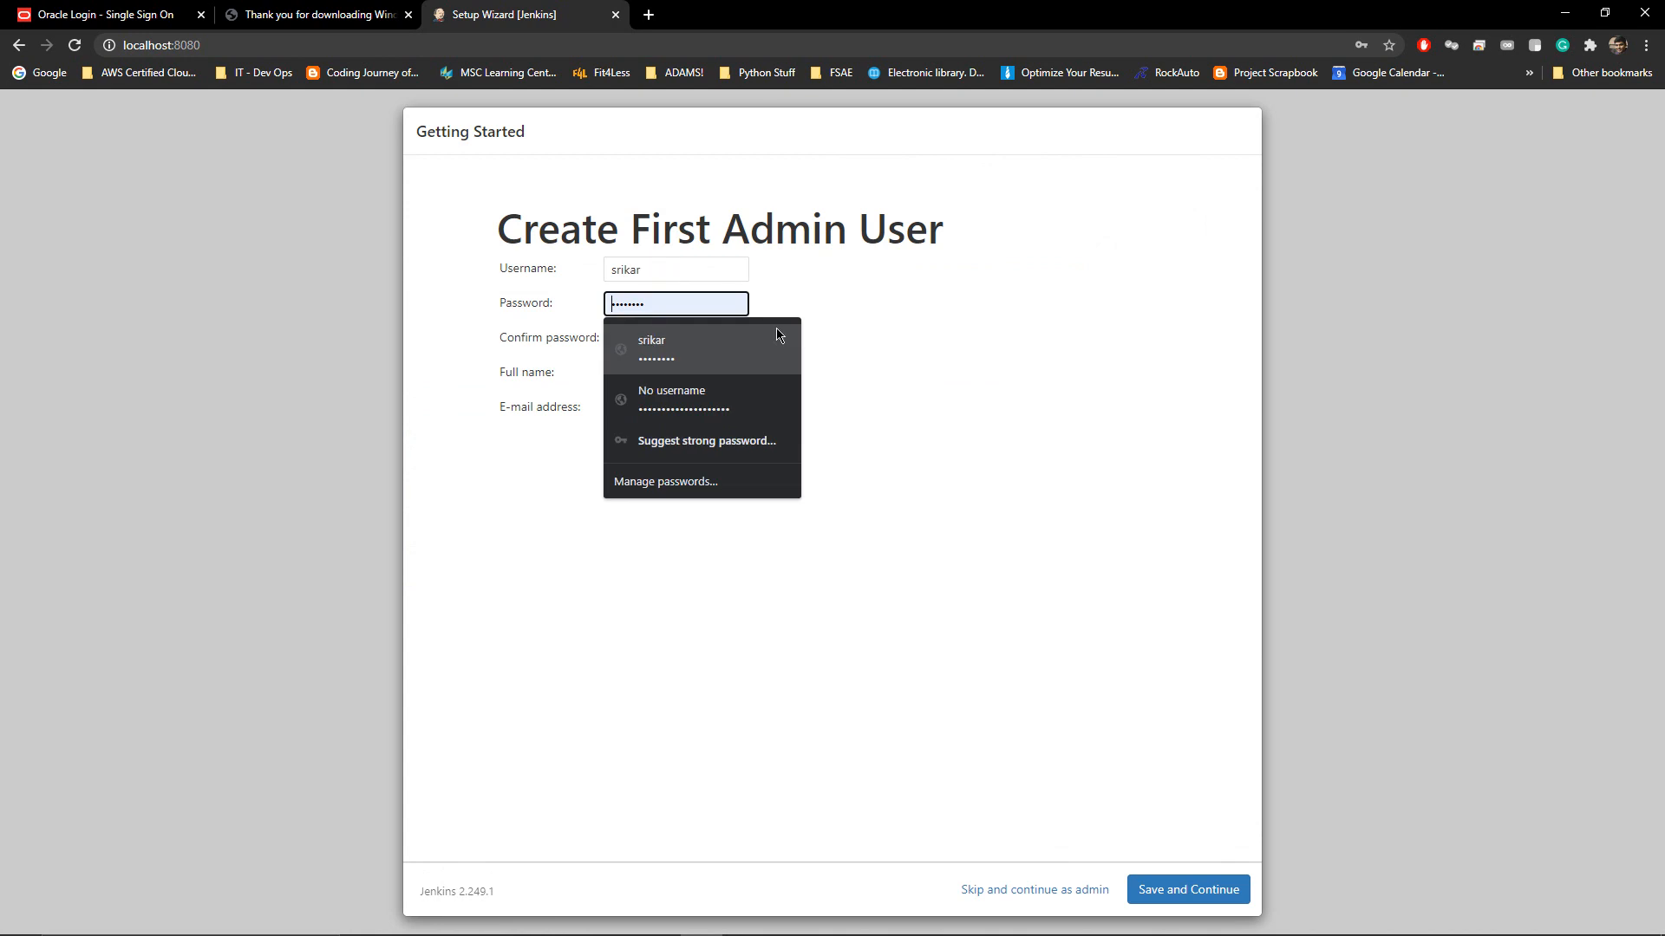
text(••••••)
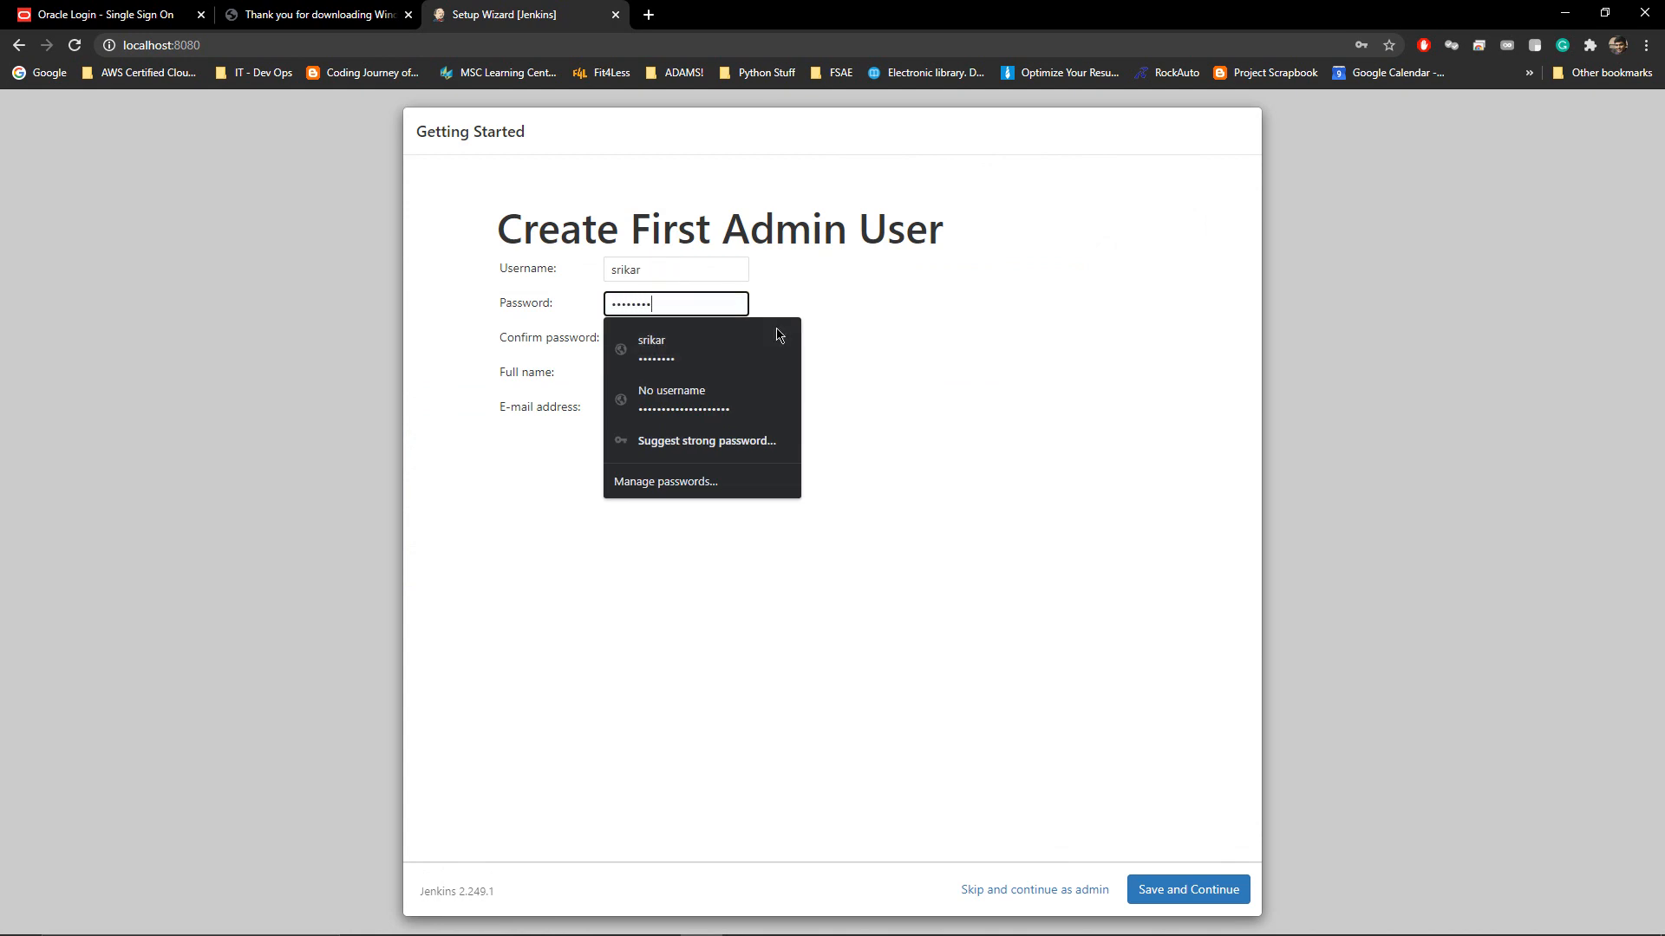
key(Tab)
text(•••••••)
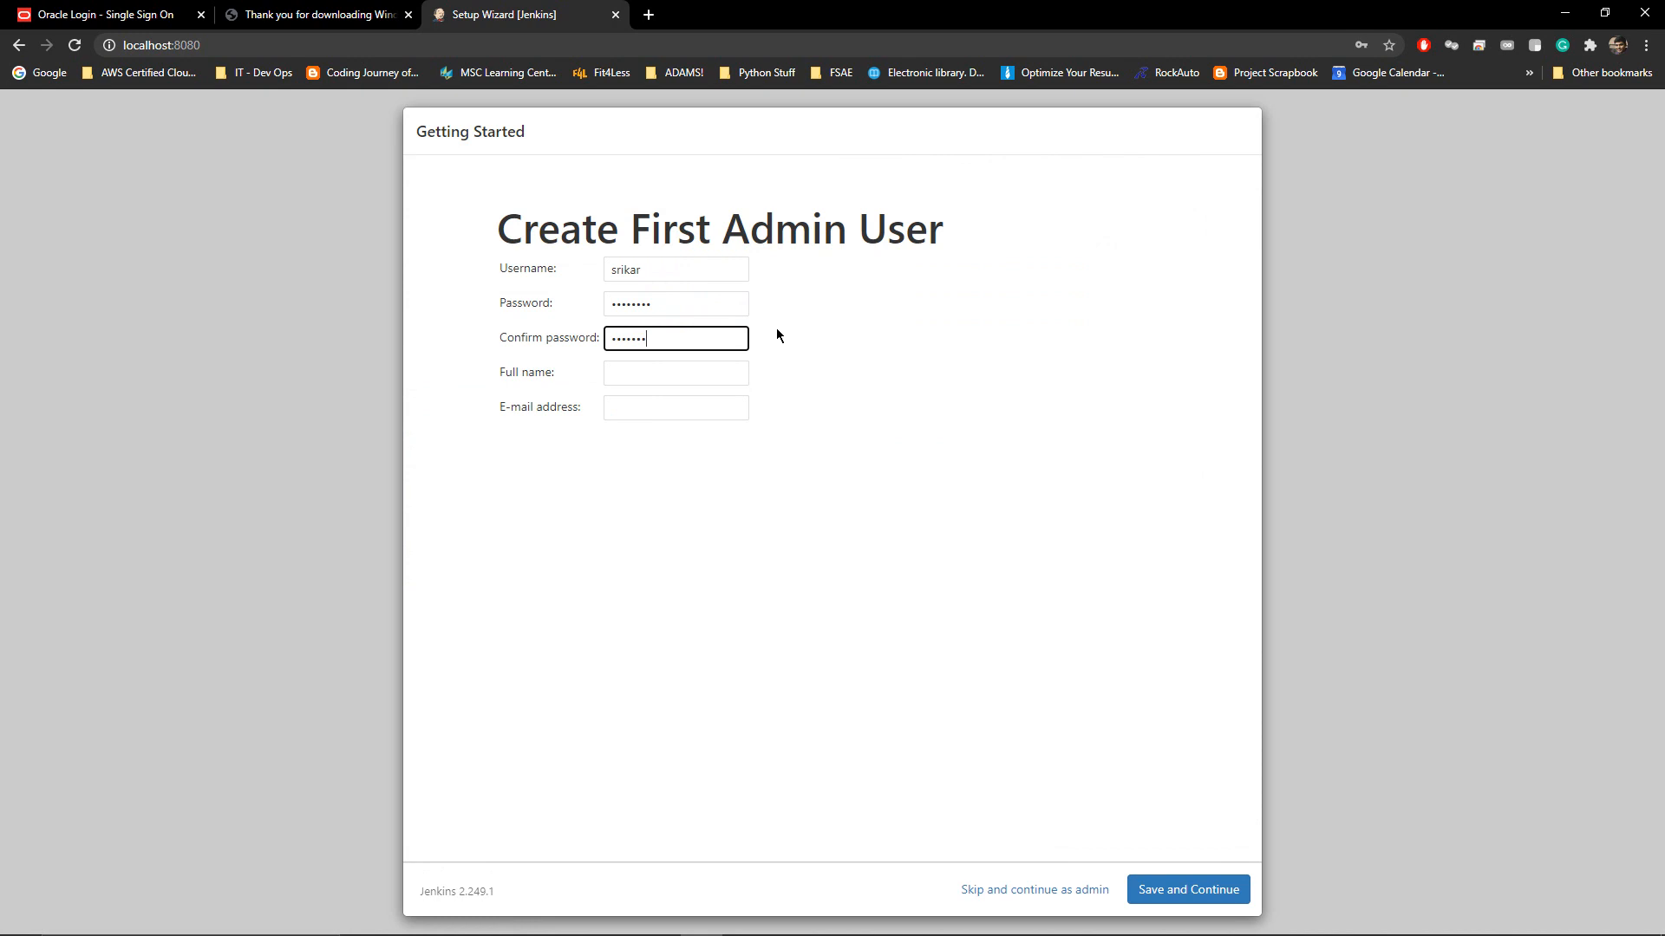
text(•)
key(Tab)
text(Srikar)
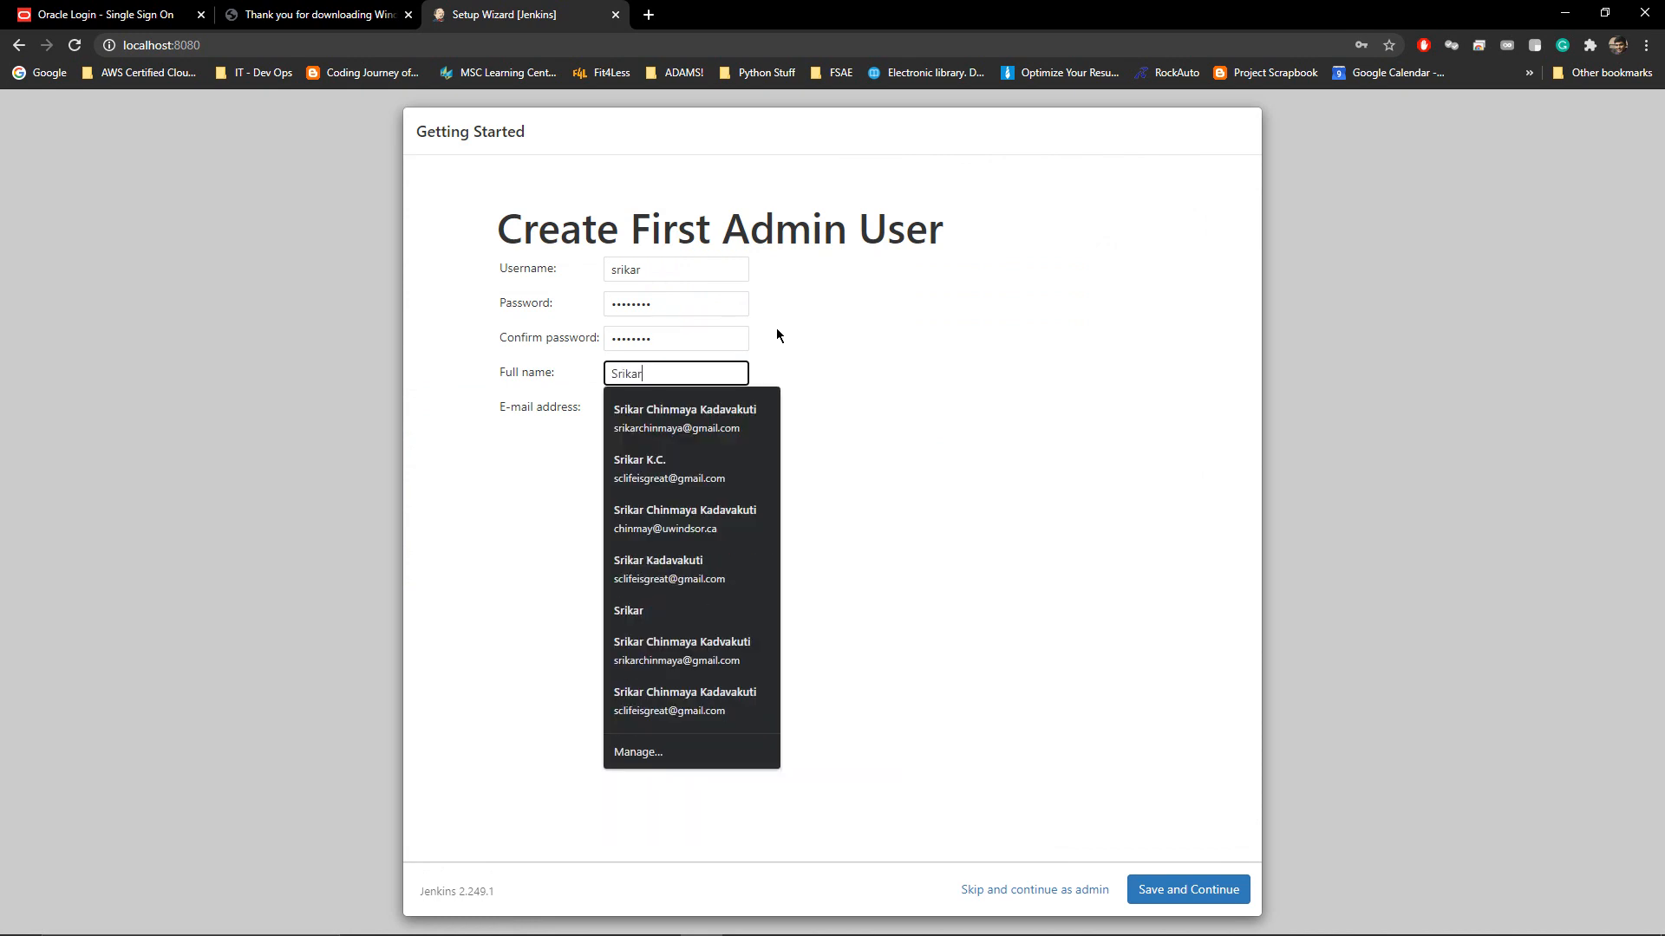
text( KC)
key(Tab)
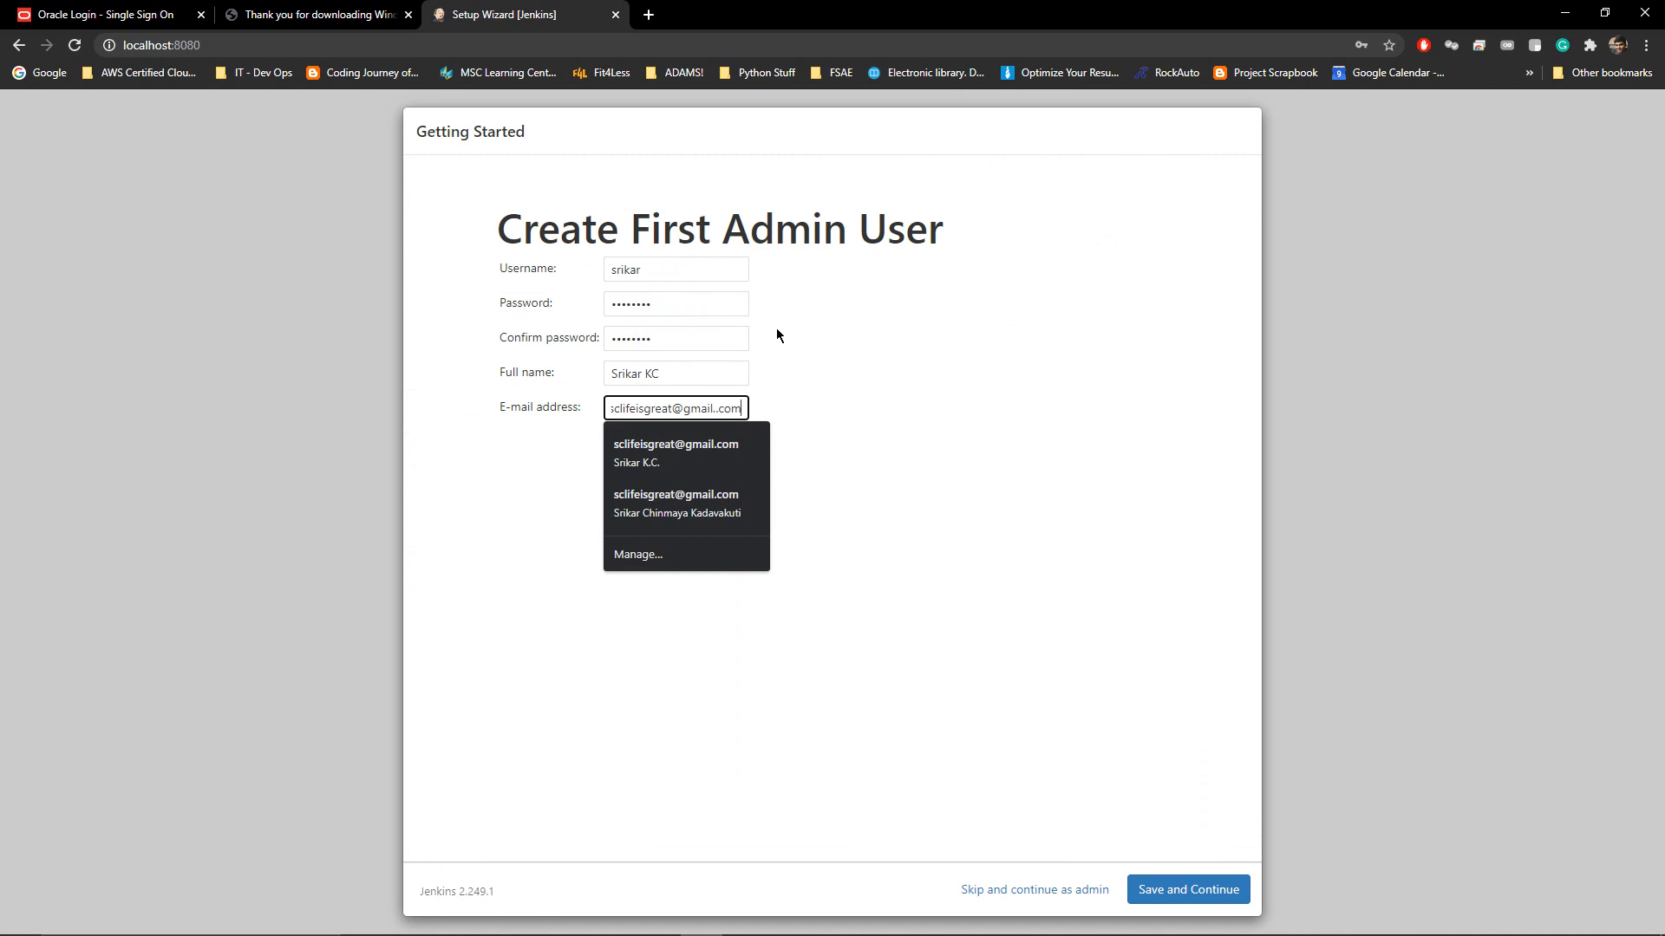
click(1177, 889)
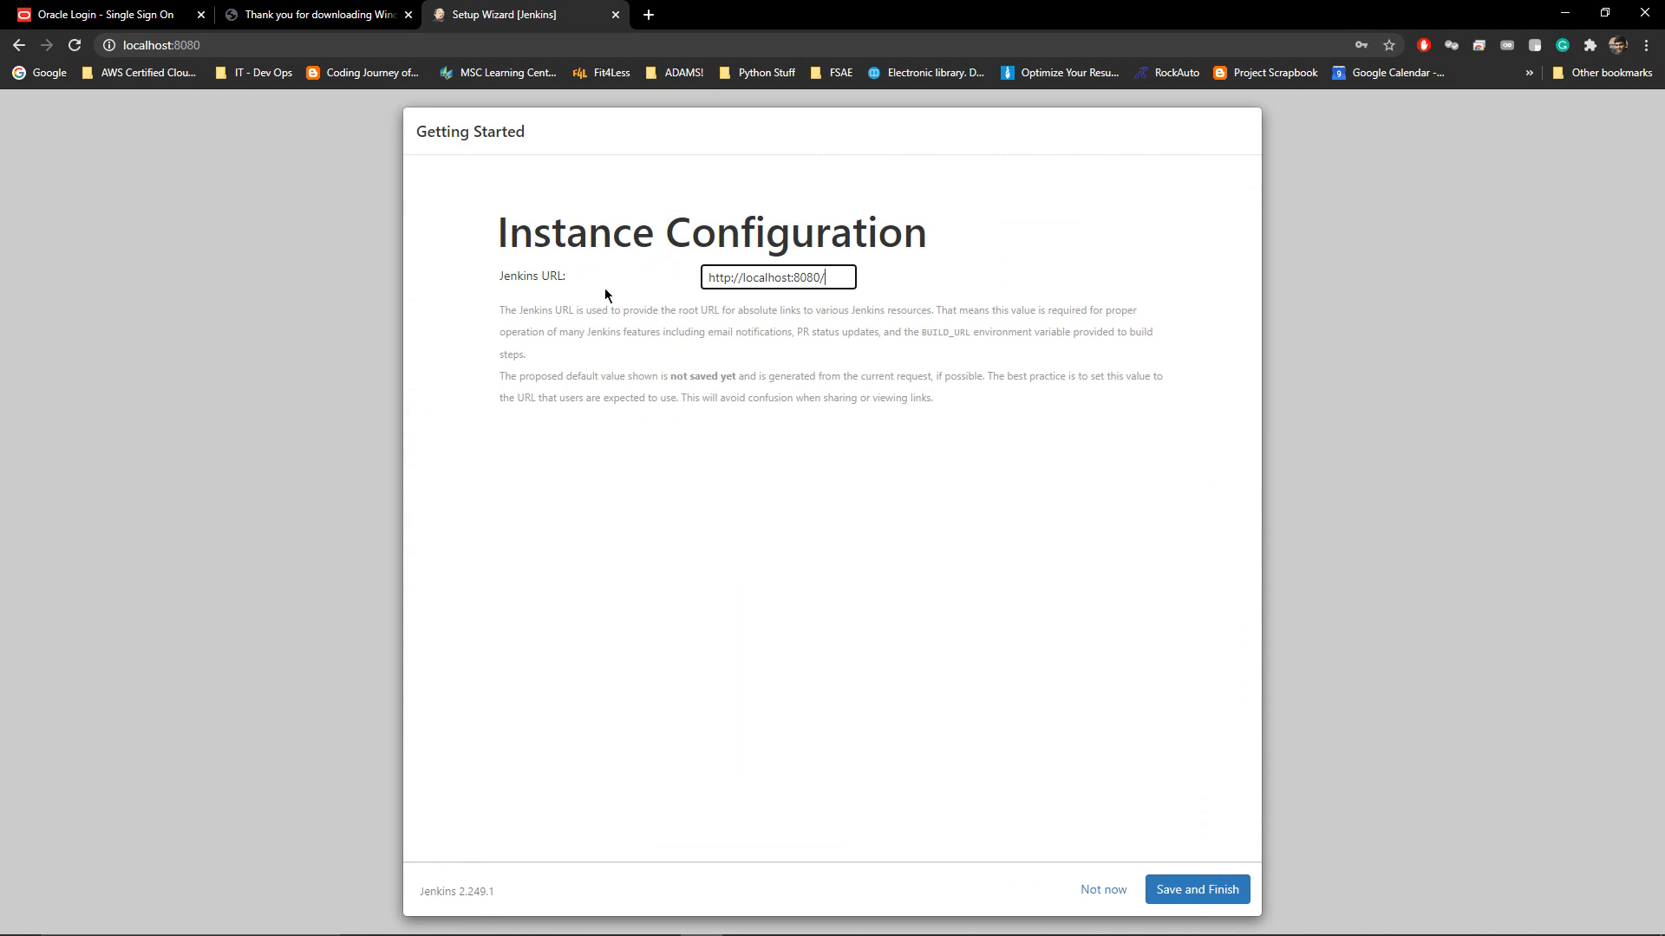
click(1189, 898)
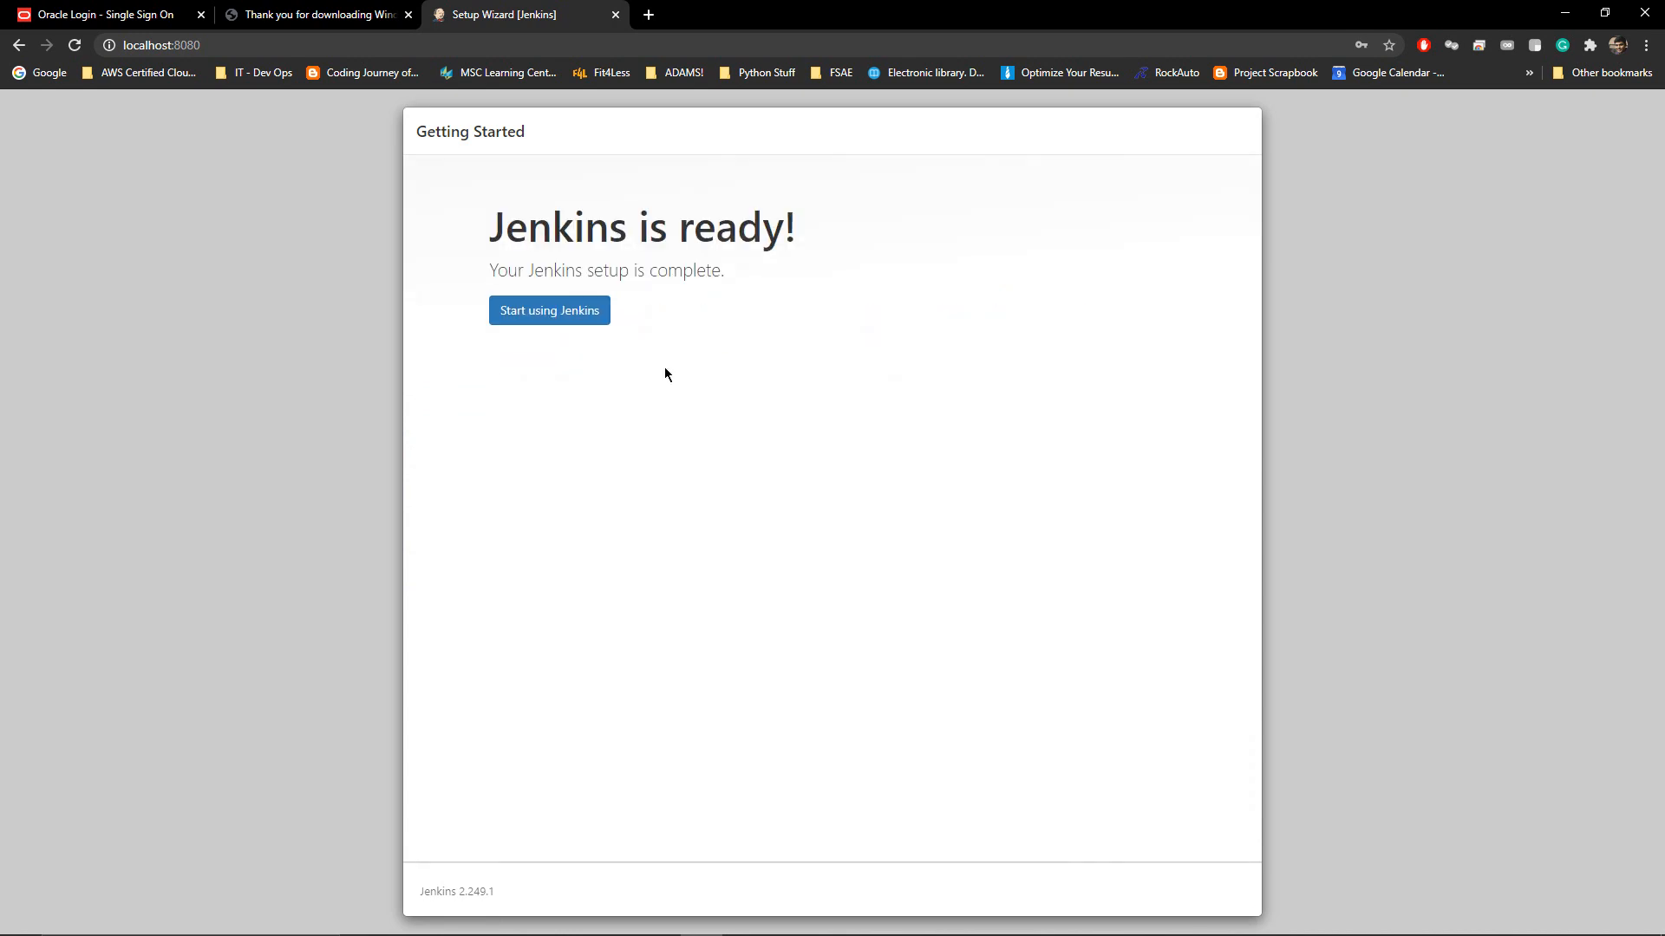
click(537, 320)
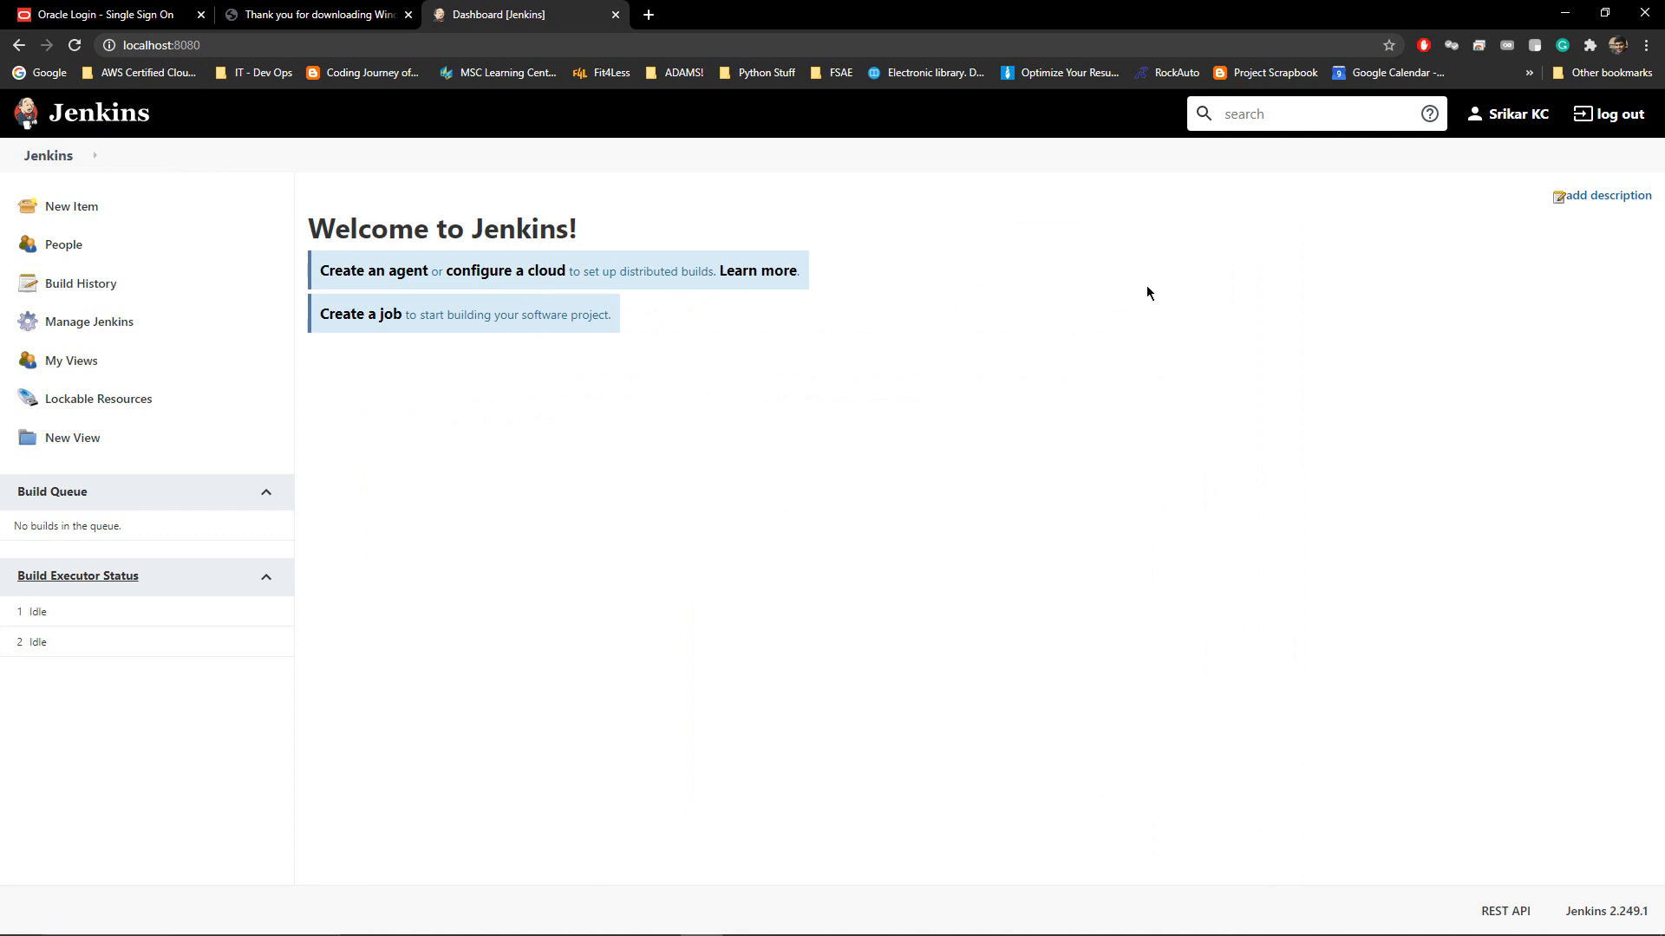
Sign in at localhost:8080 in a new private window with the admin username and password
key(ctrl+w)
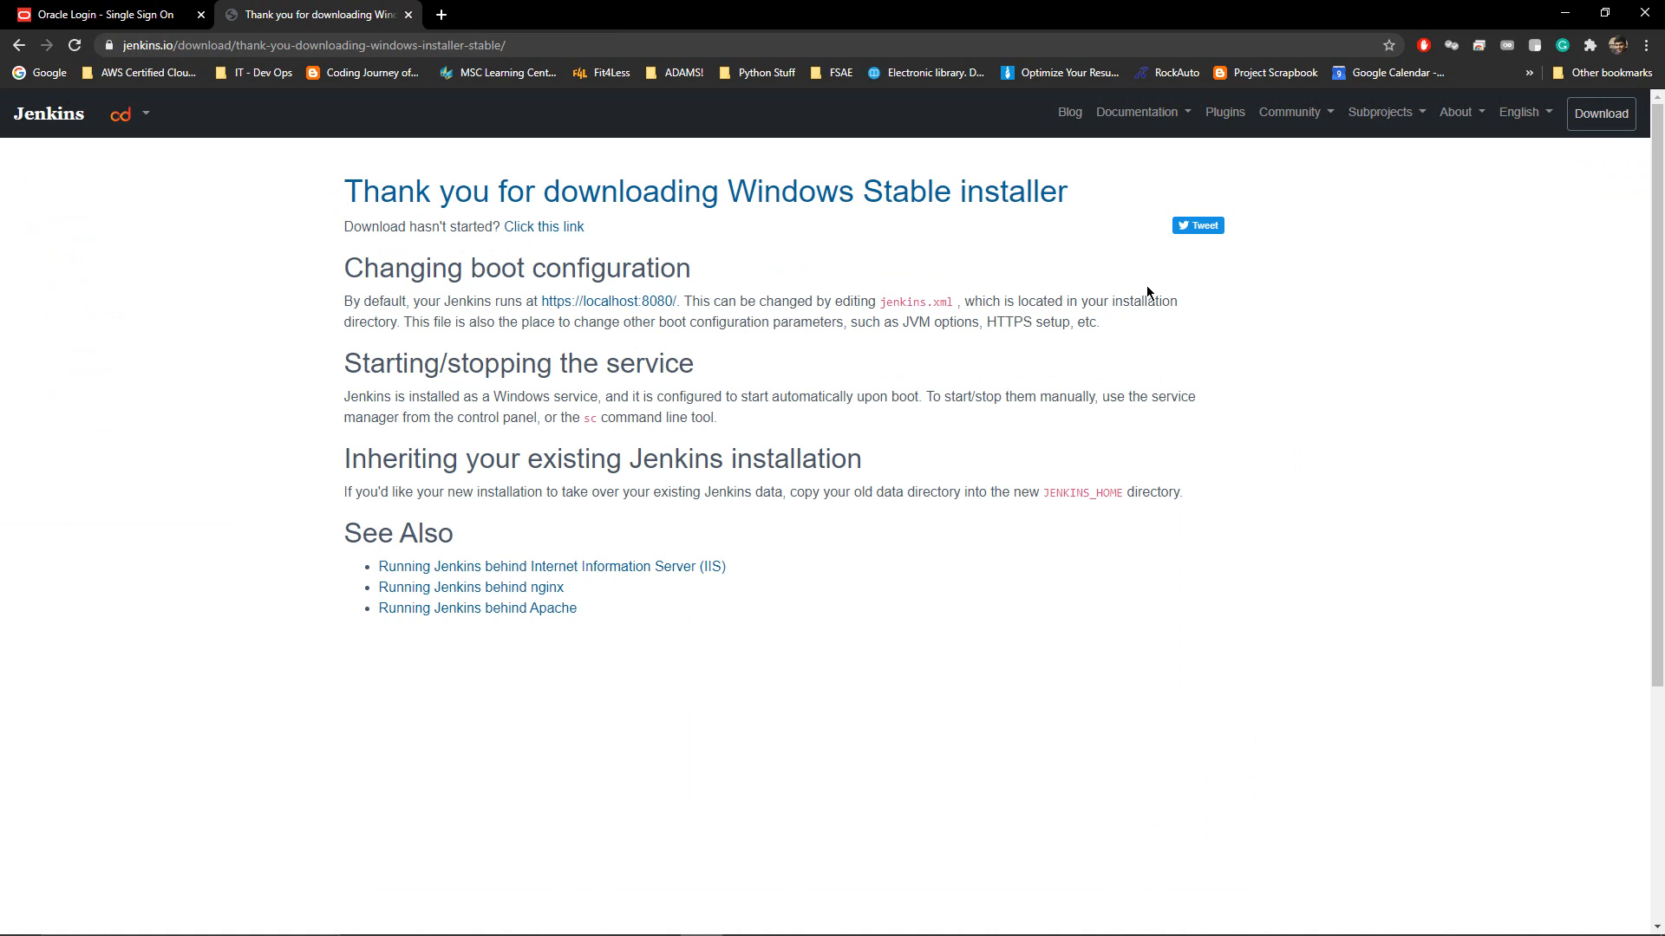
key(ctrl+shift+n)
text(local)
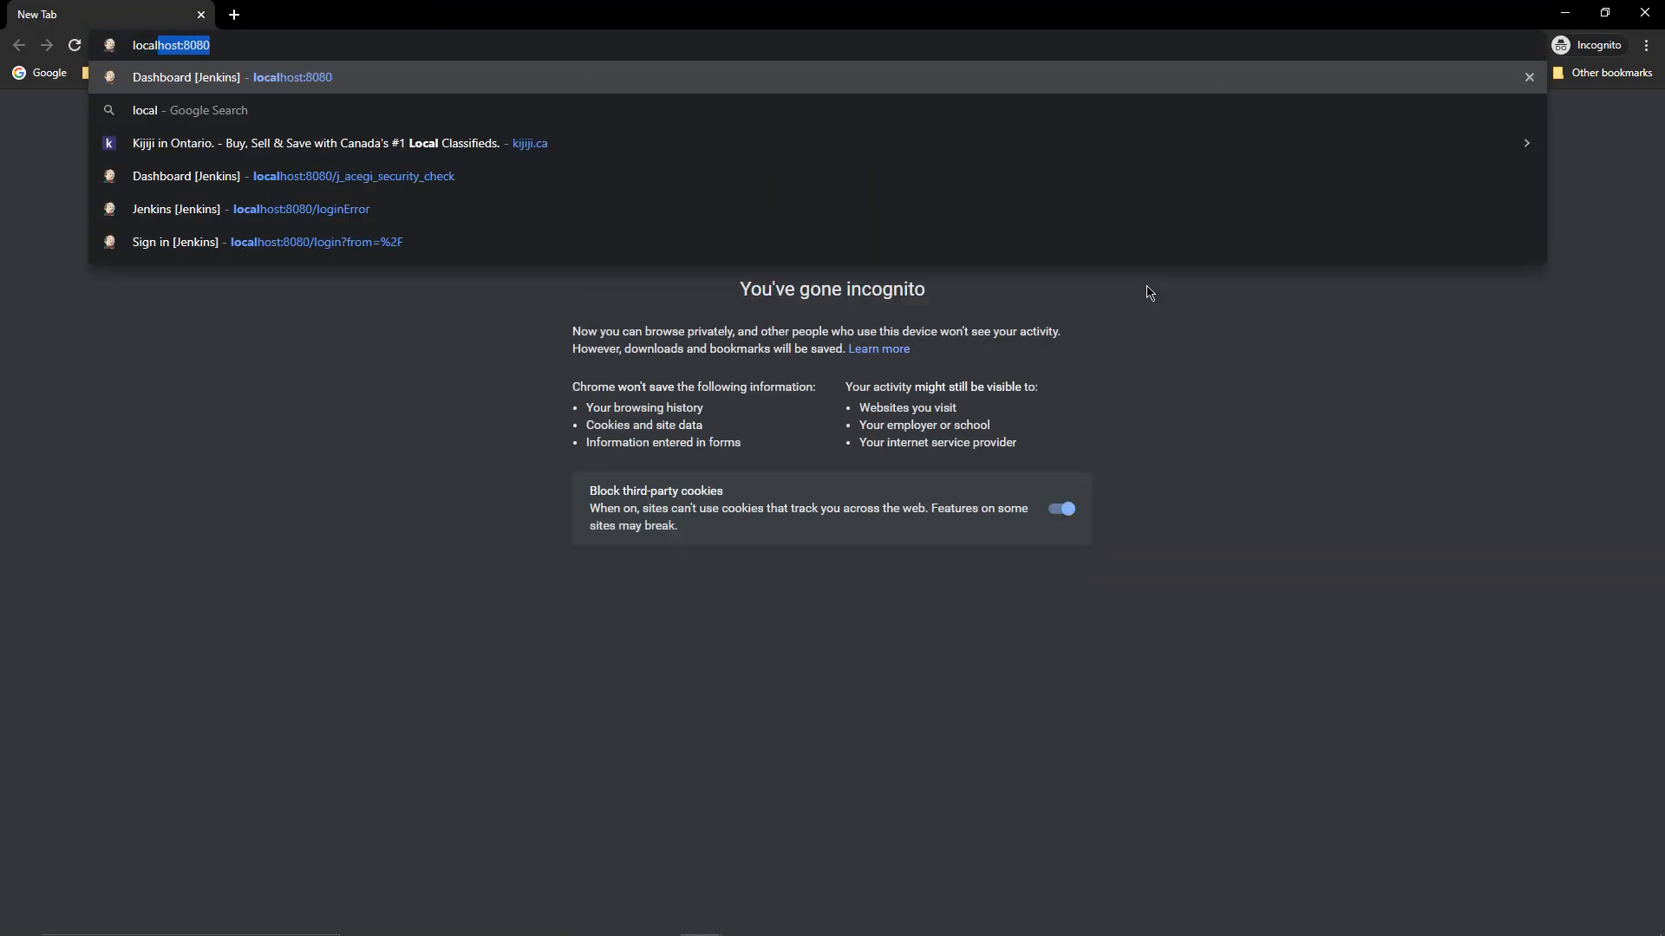
key(Return)
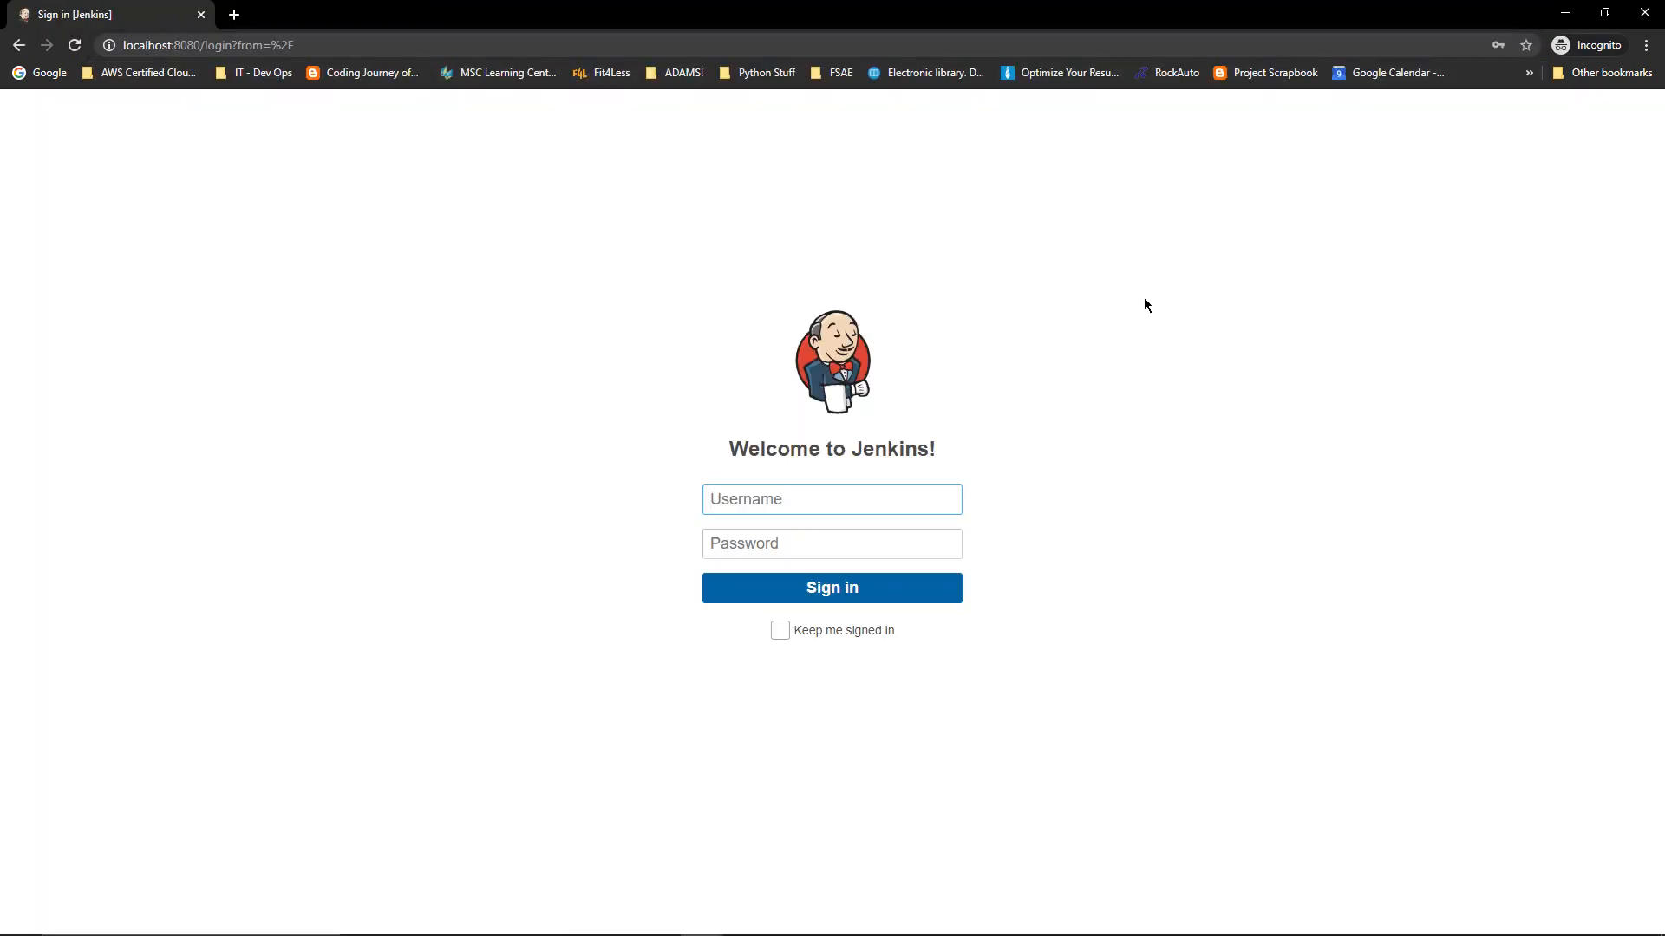
text(srikar)
key(Tab)
text(•••••••)
key(Return)
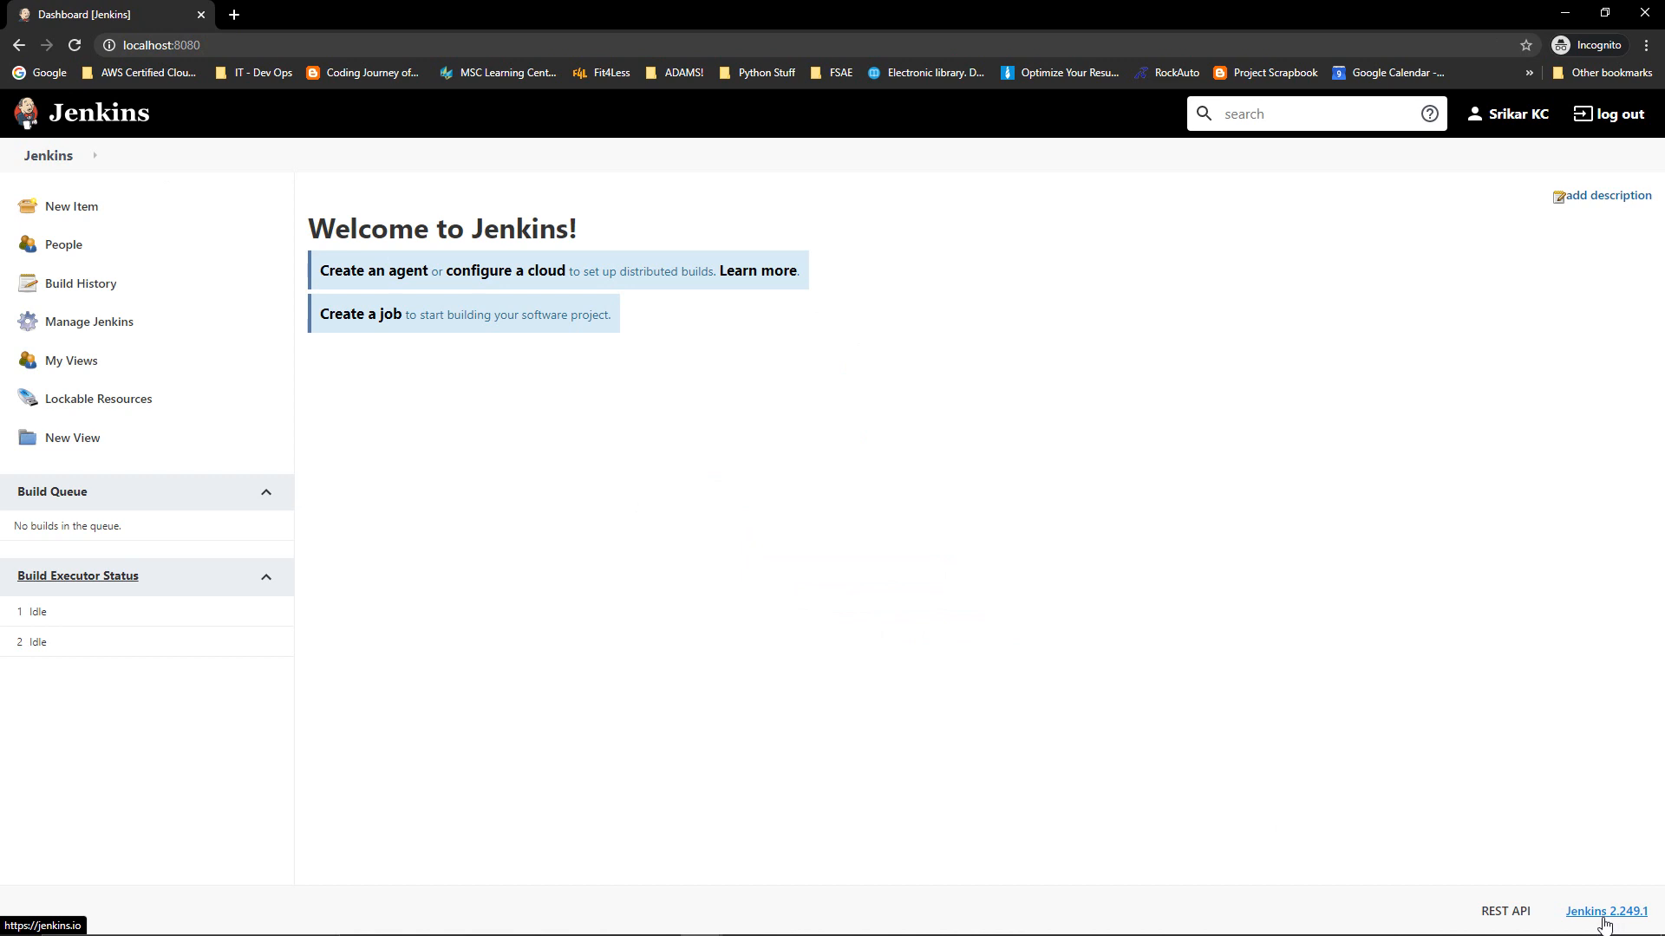
Open jenkins.io from the Jenkins 2.249.1 footer link and browse its recent blog posts
click(1604, 912)
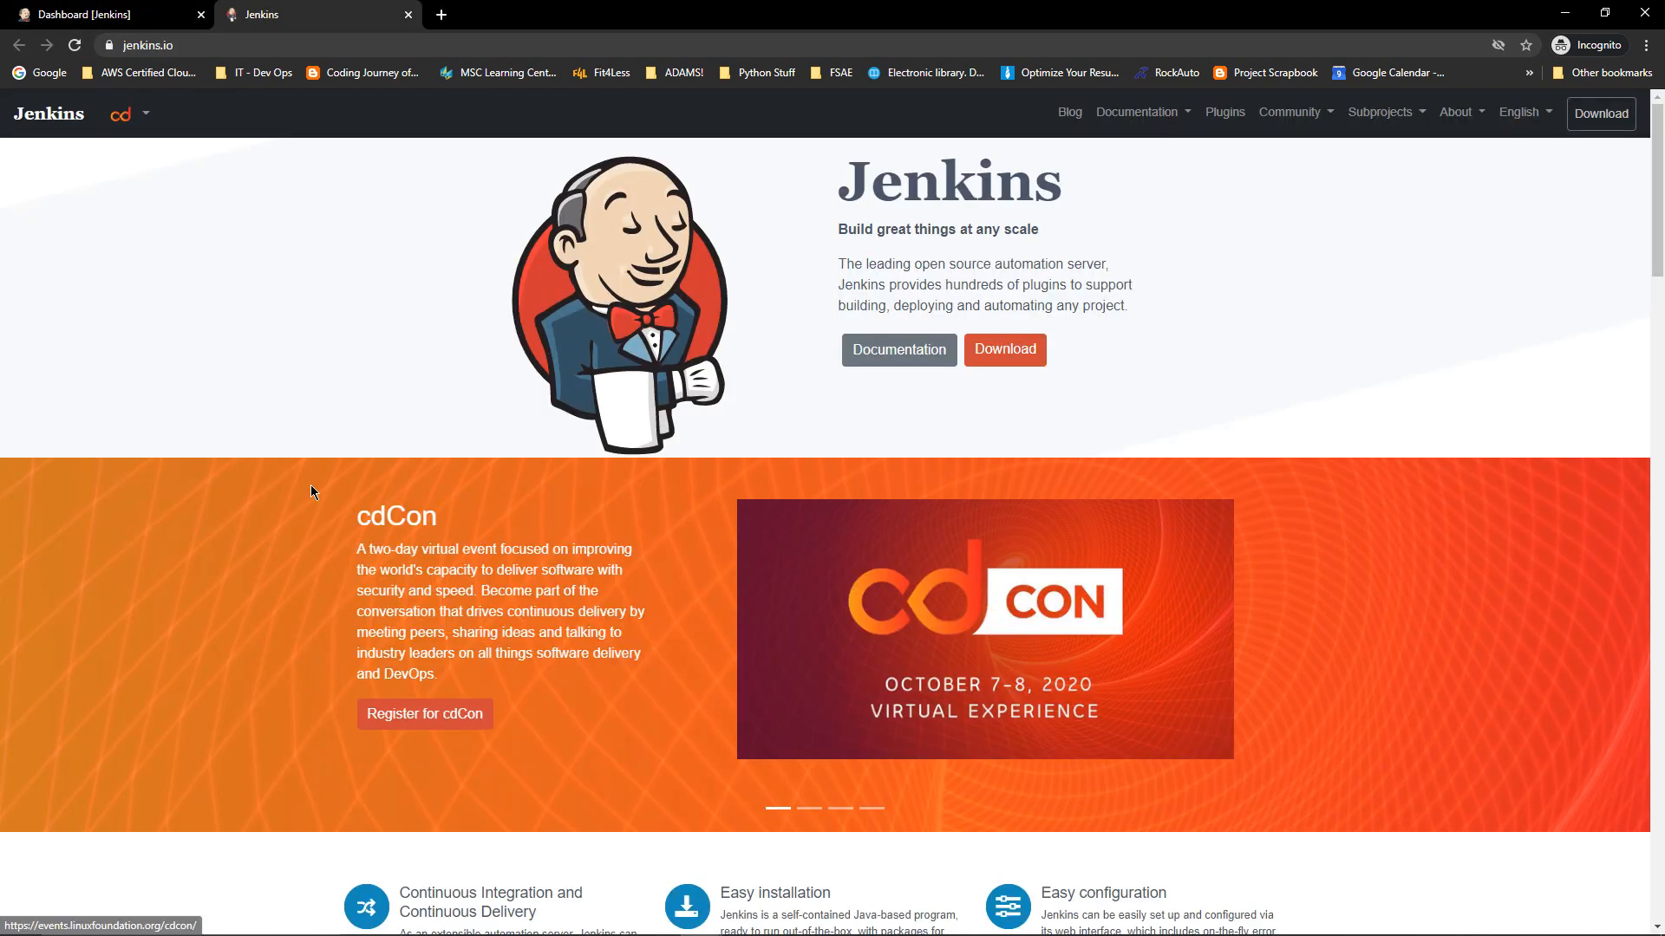
scroll(248, 535, down, 8)
scroll(247, 537, down, 7)
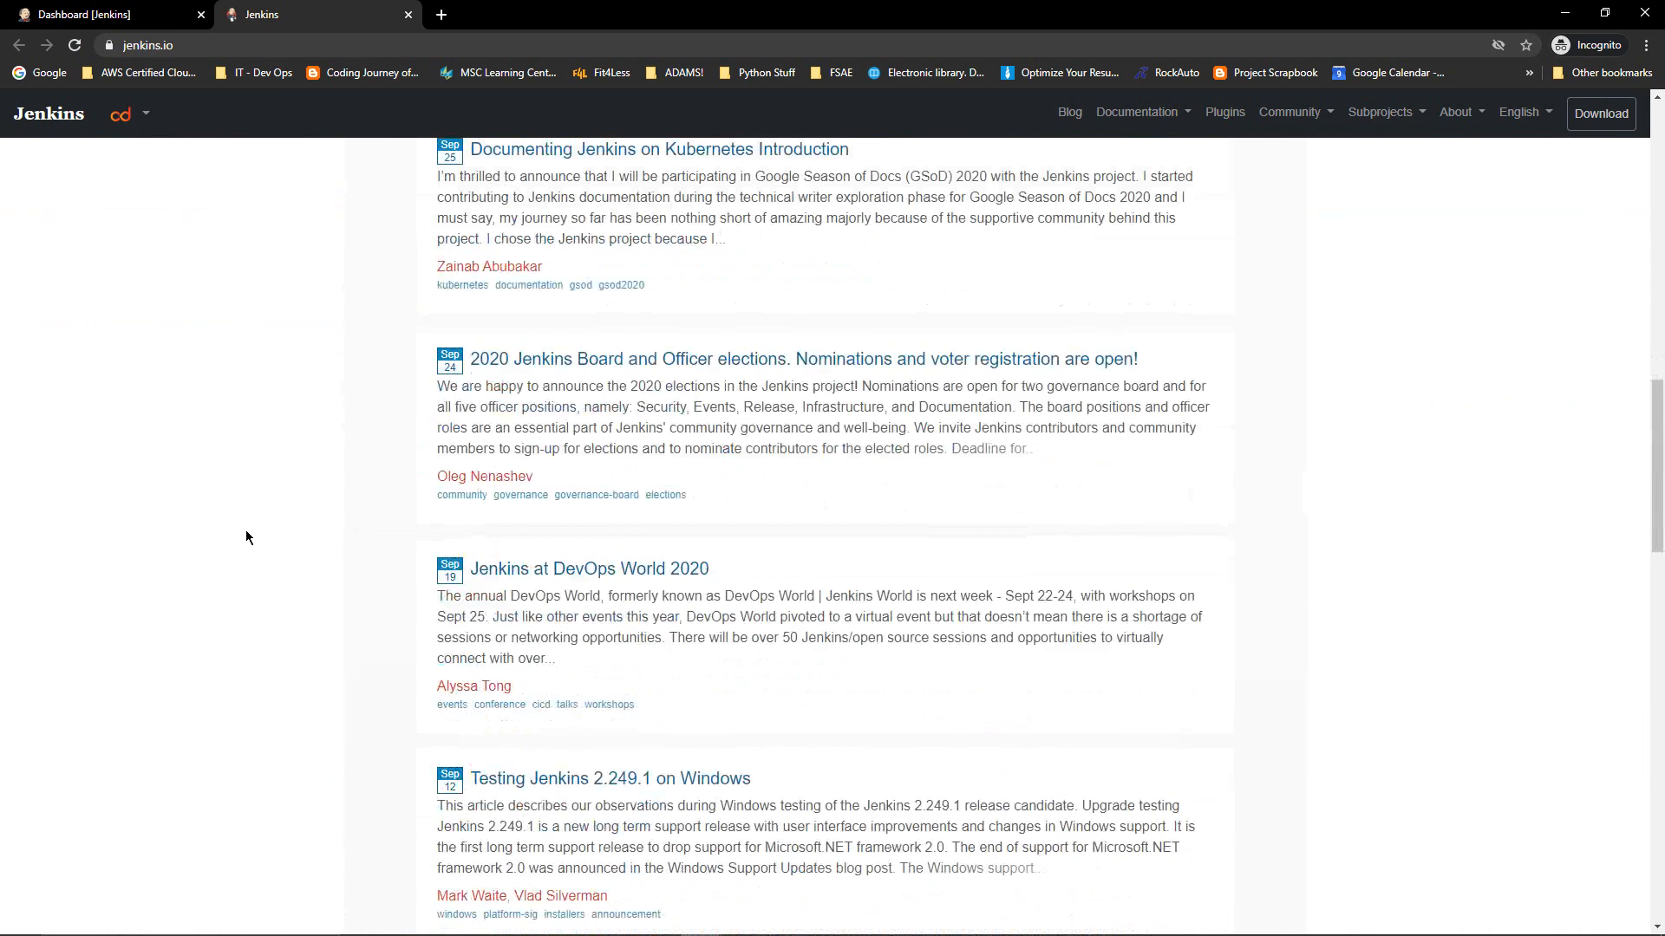
scroll(248, 537, up, 15)
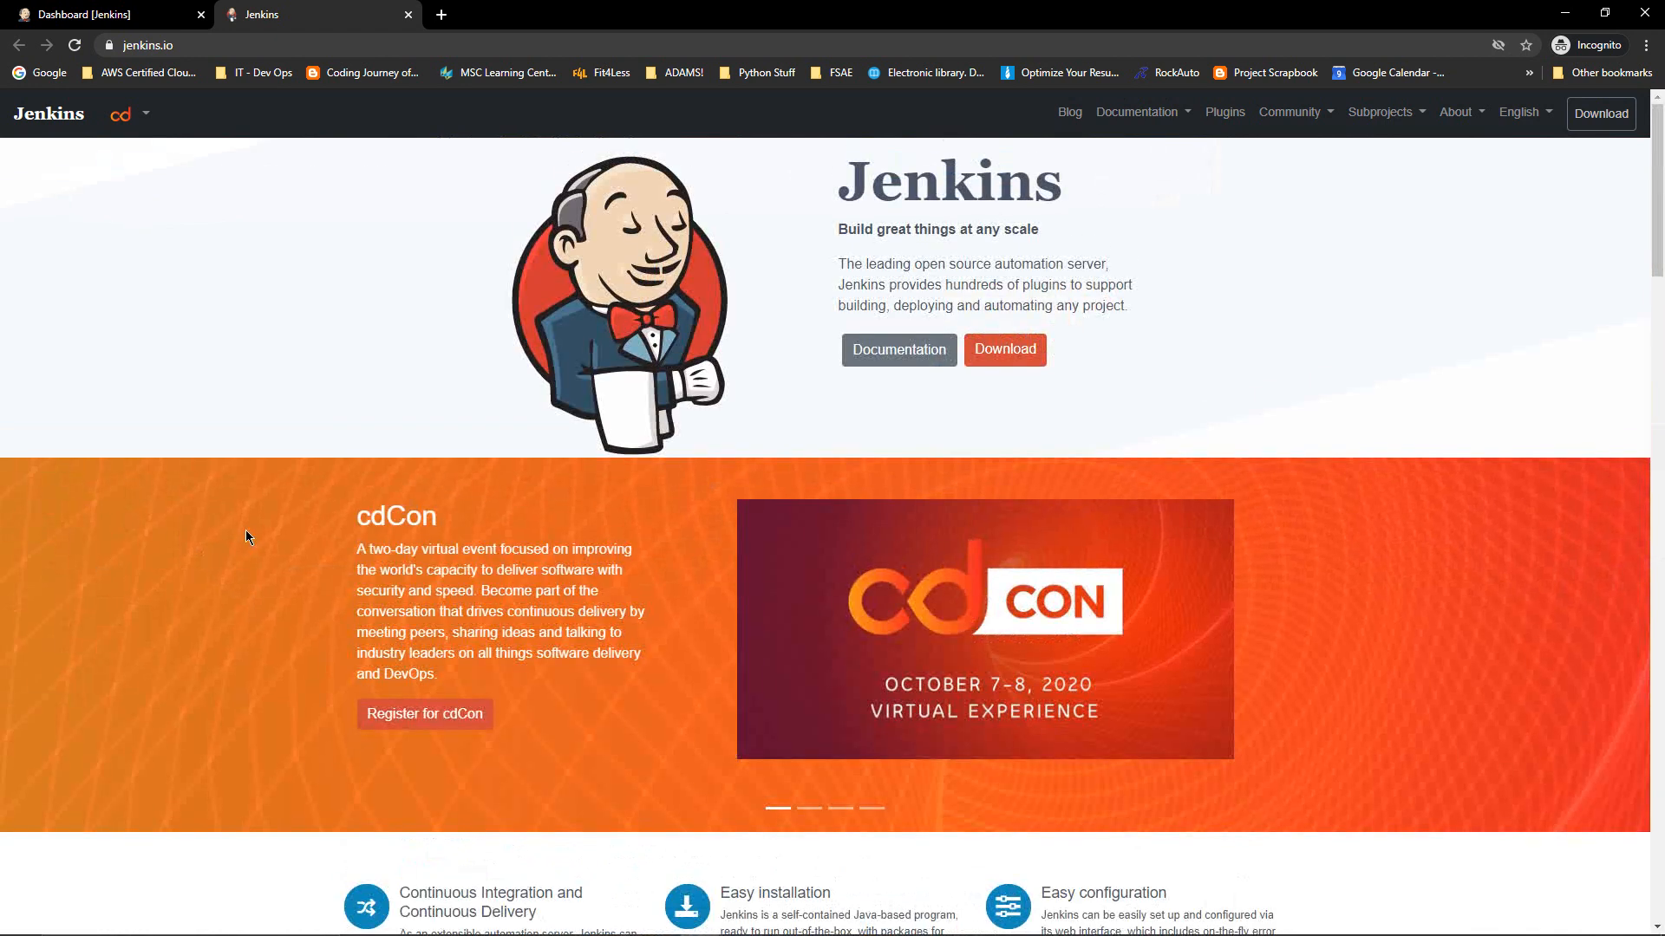